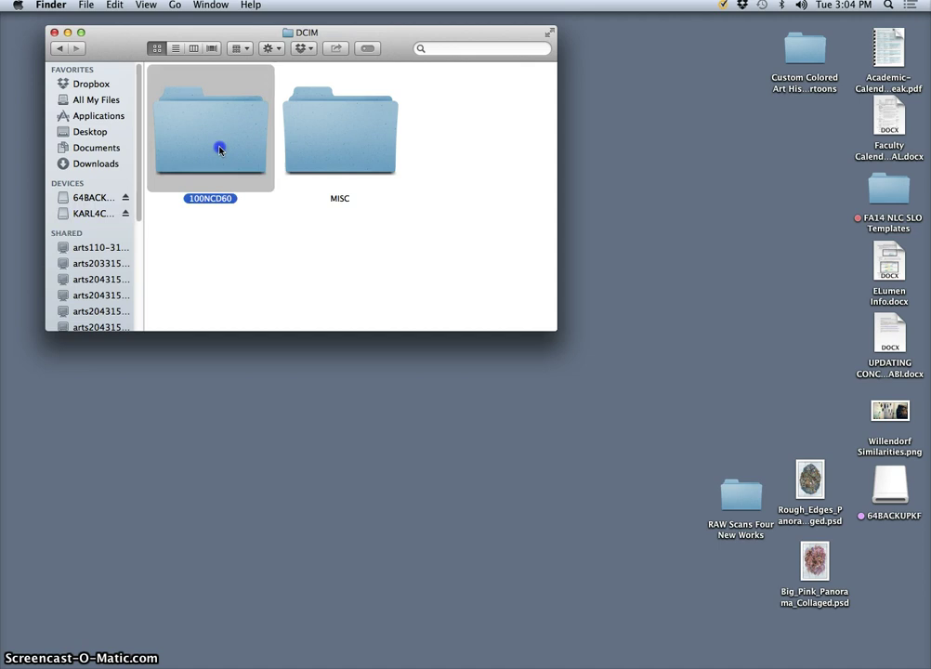
# Open the 100NCD60 folder, enlarge its window and look over the photo thumbnails
pyautogui.doubleClick(243, 151)
pyautogui.moveTo(551, 326); pyautogui.dragTo(718, 612)
pyautogui.scroll(-10, 446, 165)
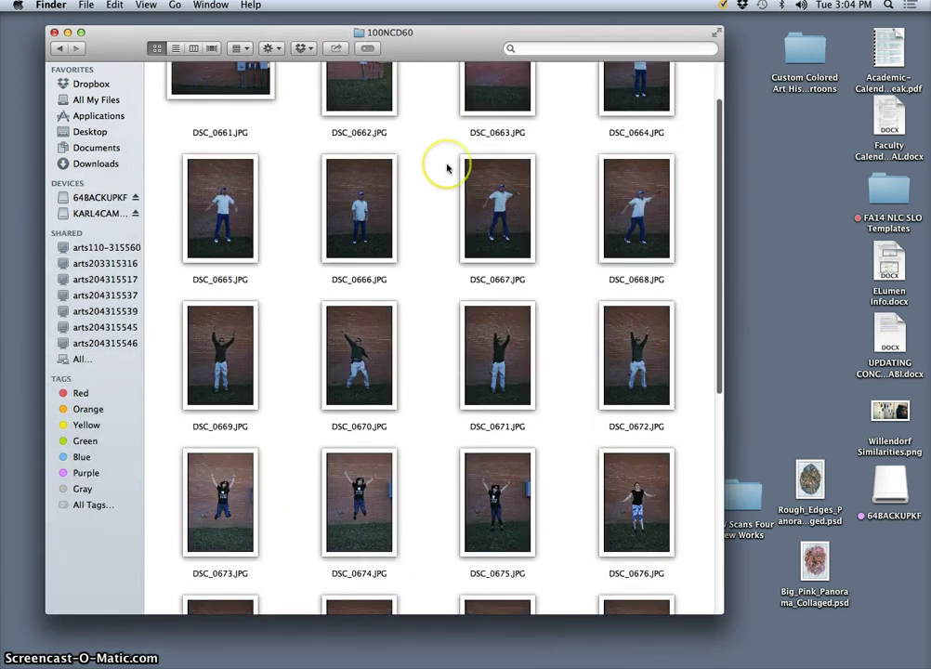
pyautogui.scroll(10, 446, 165)
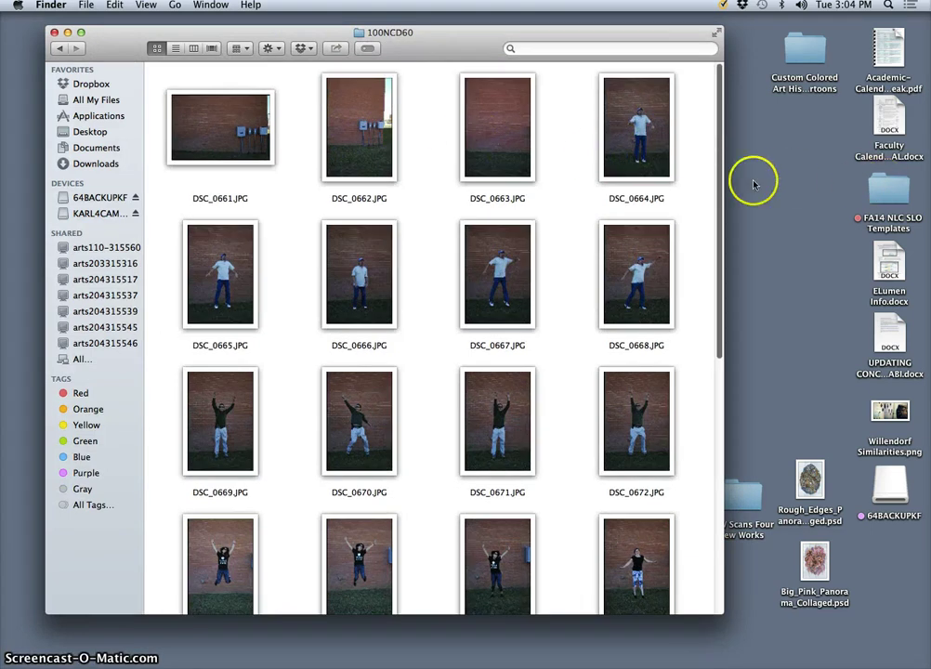
# Select the photos DSC_0663.JPG through DSC_0684.JPG and open them together in Preview
pyautogui.click(500, 132)
pyautogui.keyDown('shift'); pyautogui.click(618, 134); pyautogui.keyUp('shift')
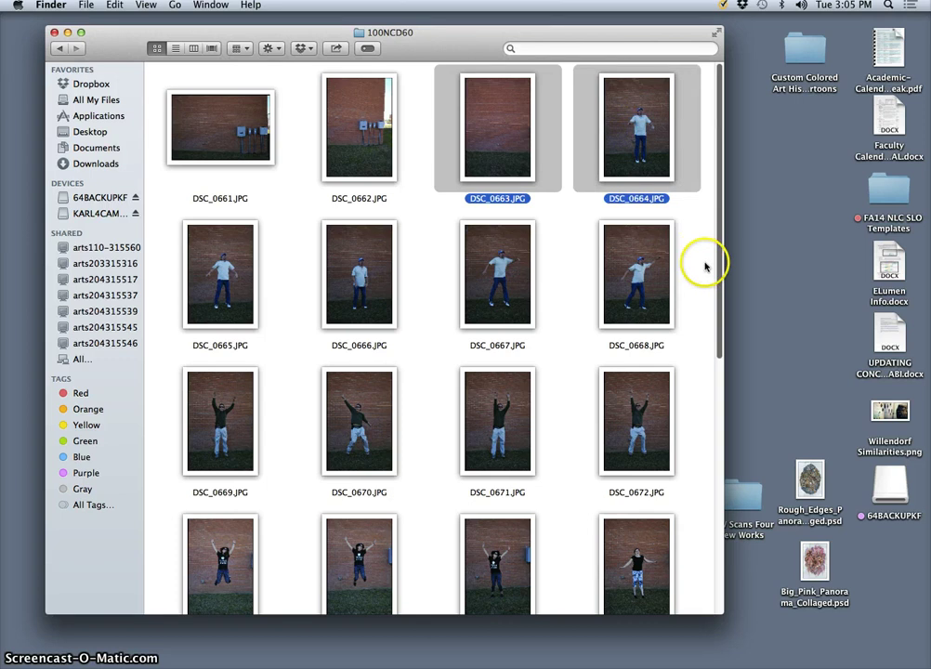
pyautogui.moveTo(704, 258); pyautogui.dragTo(172, 430)
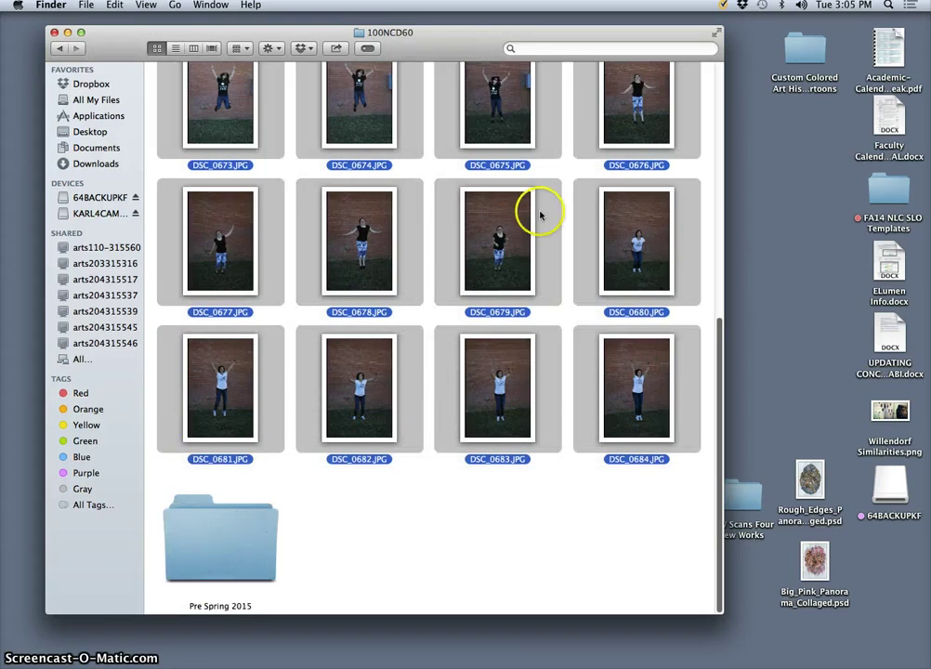
pyautogui.scroll(8, 534, 223)
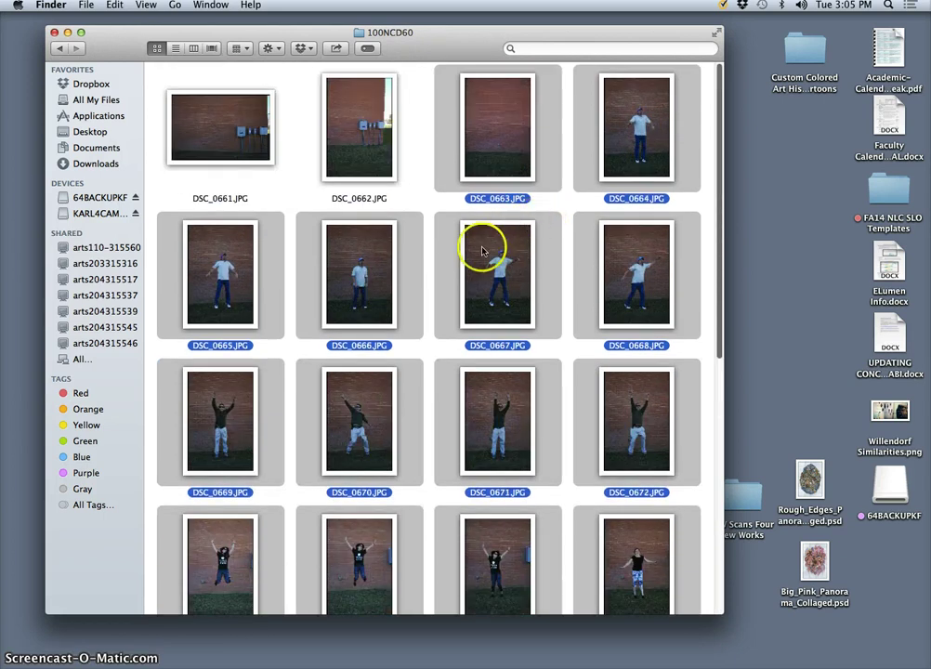
pyautogui.doubleClick(375, 263)
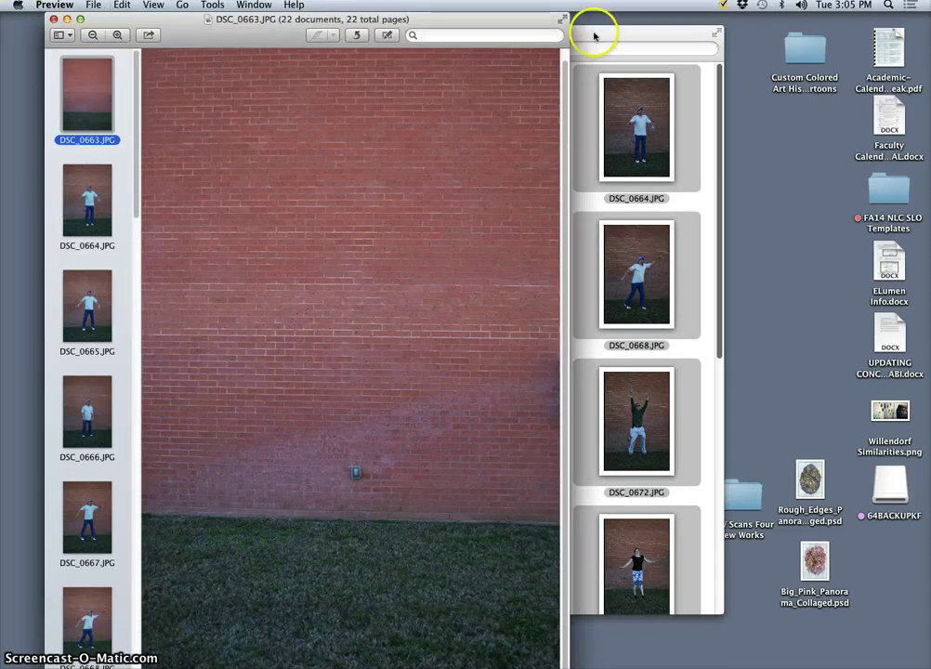
# Minimize the 100NCD60 folder window, and reposition and resize the Preview window to fit on the screen beside some free desktop
pyautogui.moveTo(594, 36); pyautogui.dragTo(729, 41)
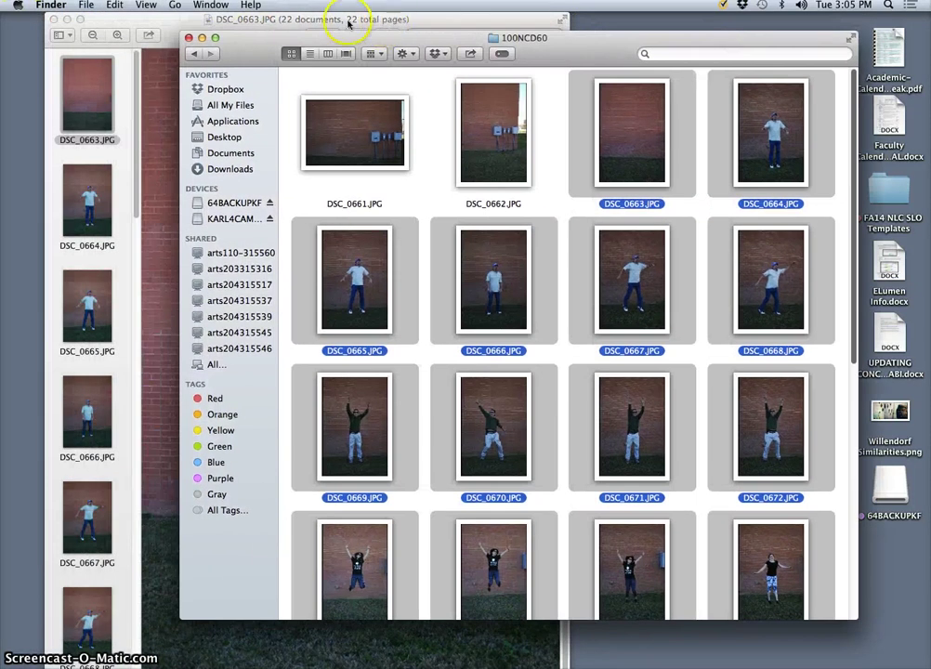
pyautogui.click(202, 38)
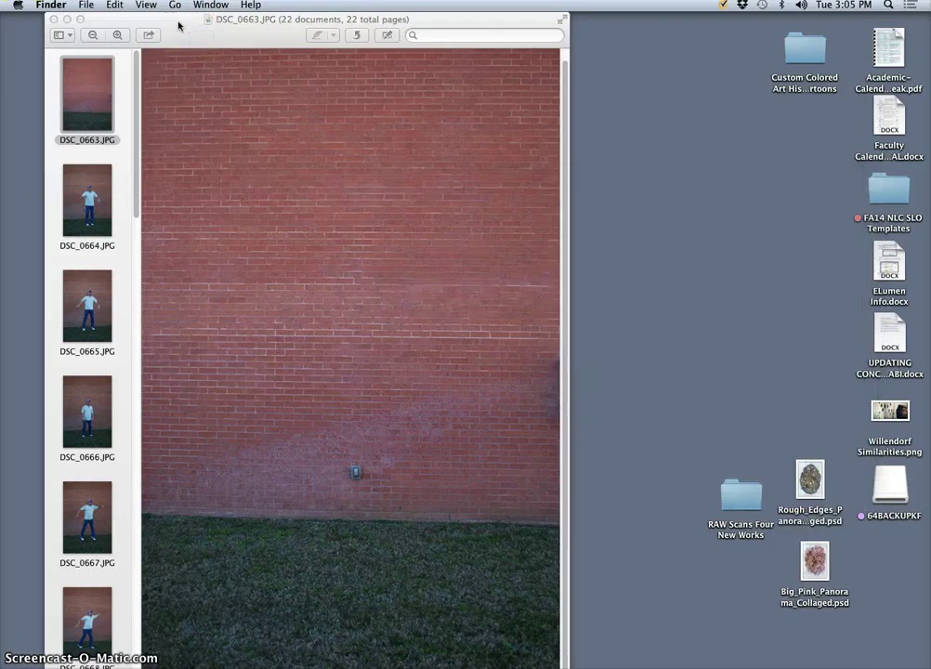
pyautogui.moveTo(178, 26); pyautogui.dragTo(422, 8)
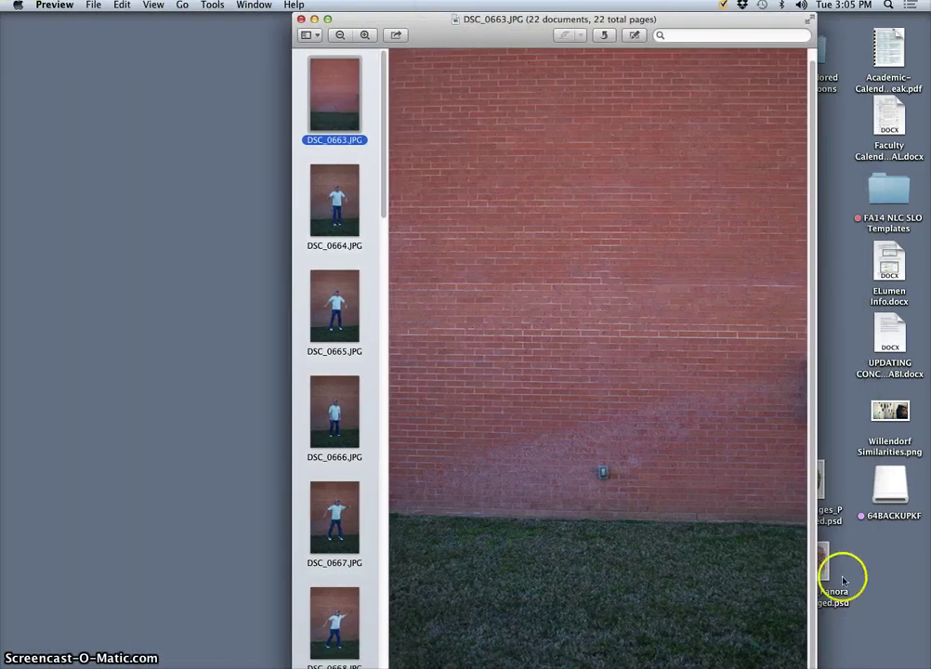
pyautogui.moveTo(815, 667); pyautogui.dragTo(827, 654)
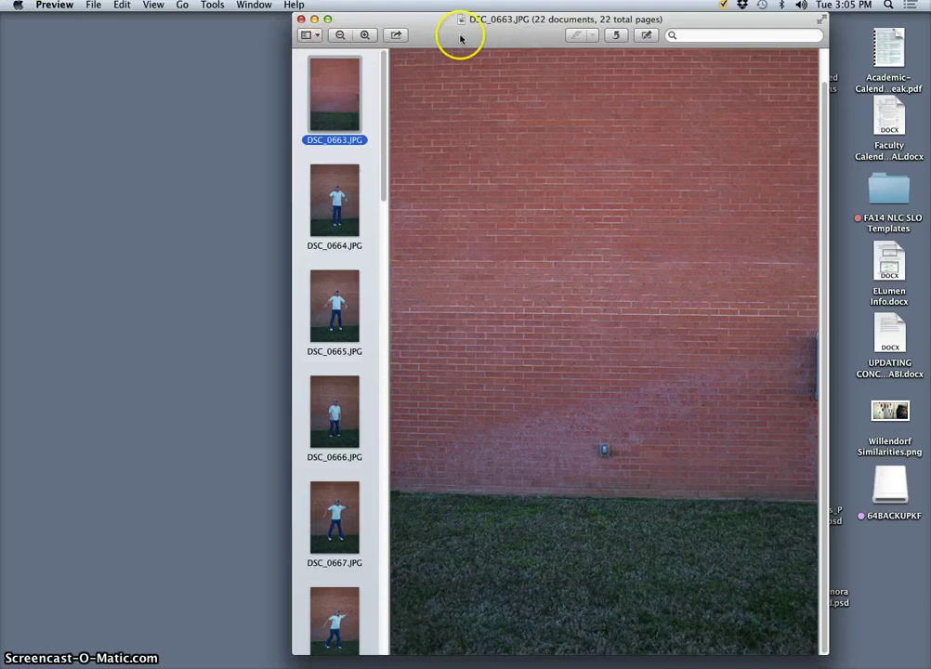
pyautogui.moveTo(460, 39); pyautogui.dragTo(419, 26)
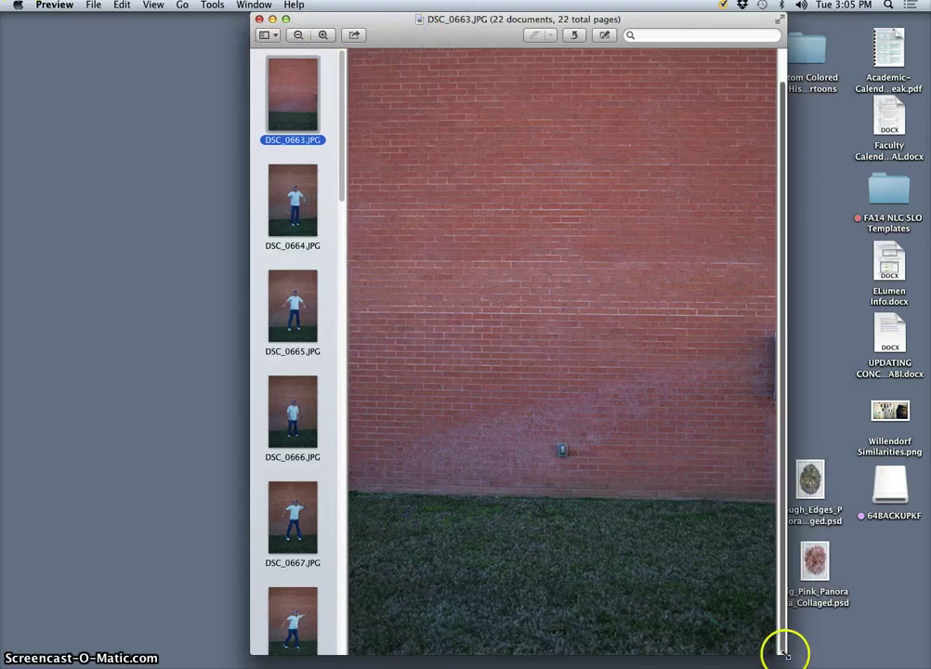
pyautogui.moveTo(786, 658); pyautogui.dragTo(848, 664)
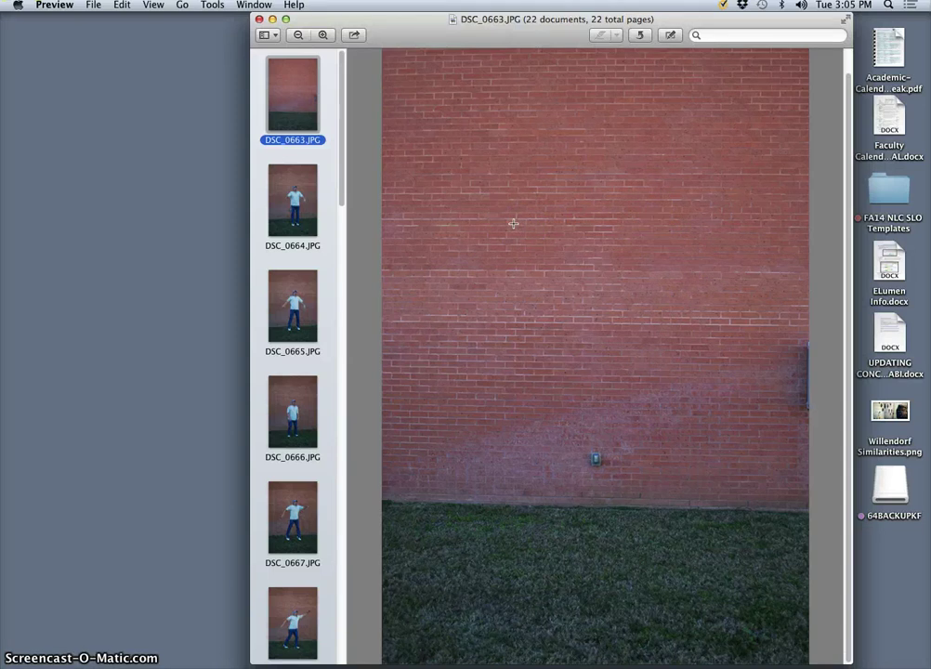
# Rotate DSC_0663.JPG a full turn to the left and a full turn back to the right
pyautogui.press('super+l')
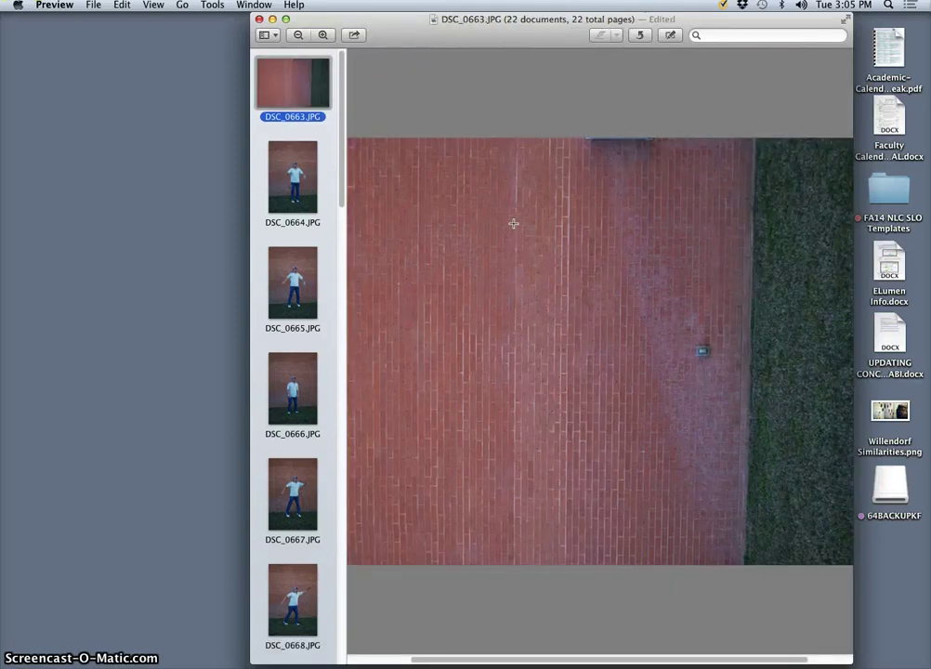
pyautogui.press('super+l')
pyautogui.press('super+l')
pyautogui.press('super+l')
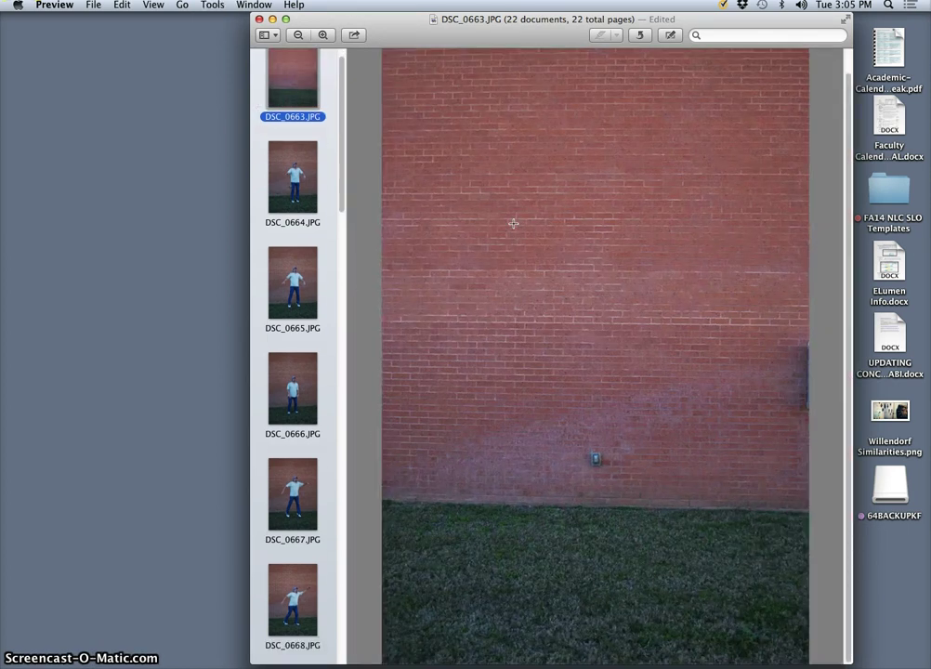
pyautogui.press('super+r')
pyautogui.press('super+r')
pyautogui.press('super+r')
pyautogui.press('super+r')
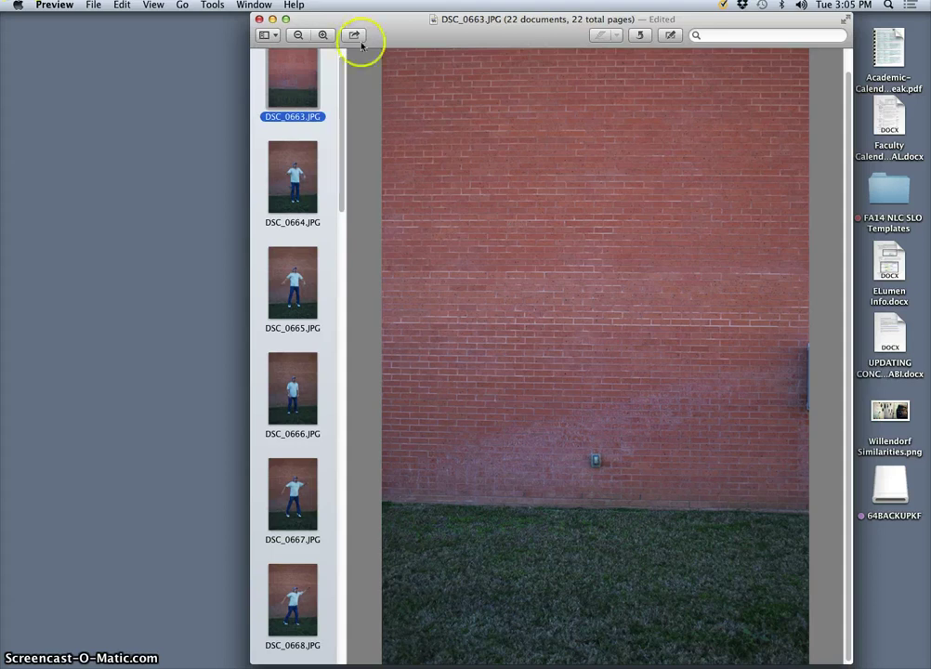
# Rotate DSC_0663.JPG a quarter turn left and rotate it right again to the upright position
pyautogui.click(356, 36)
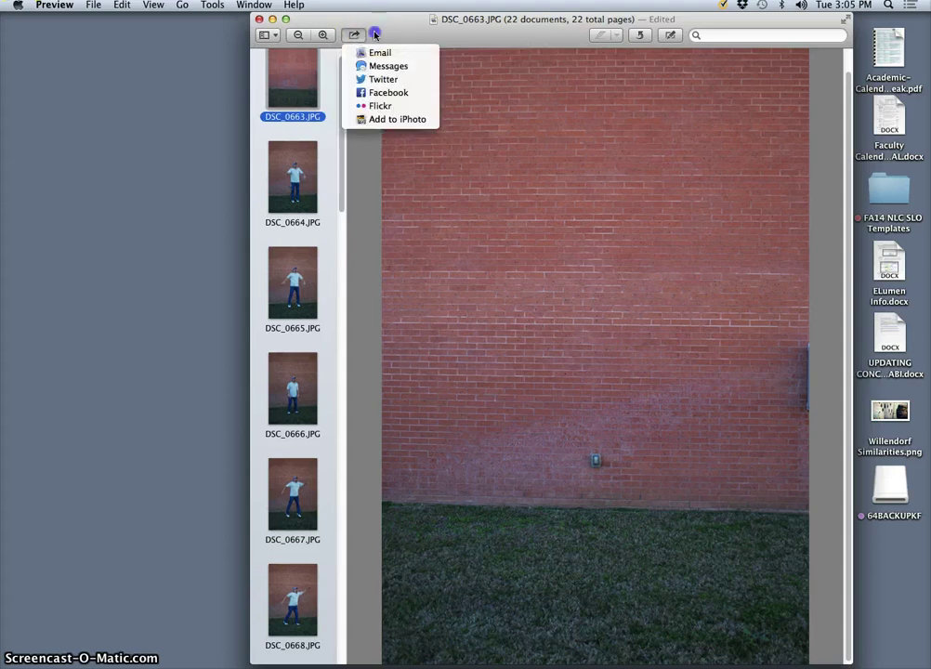
pyautogui.click(281, 12)
pyautogui.click(214, 6)
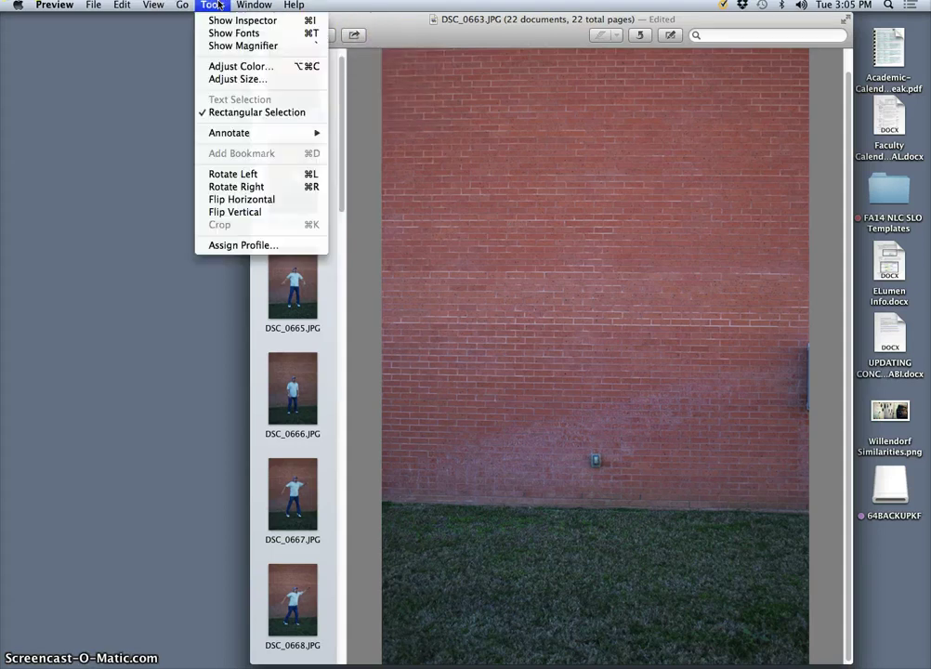
pyautogui.click(251, 174)
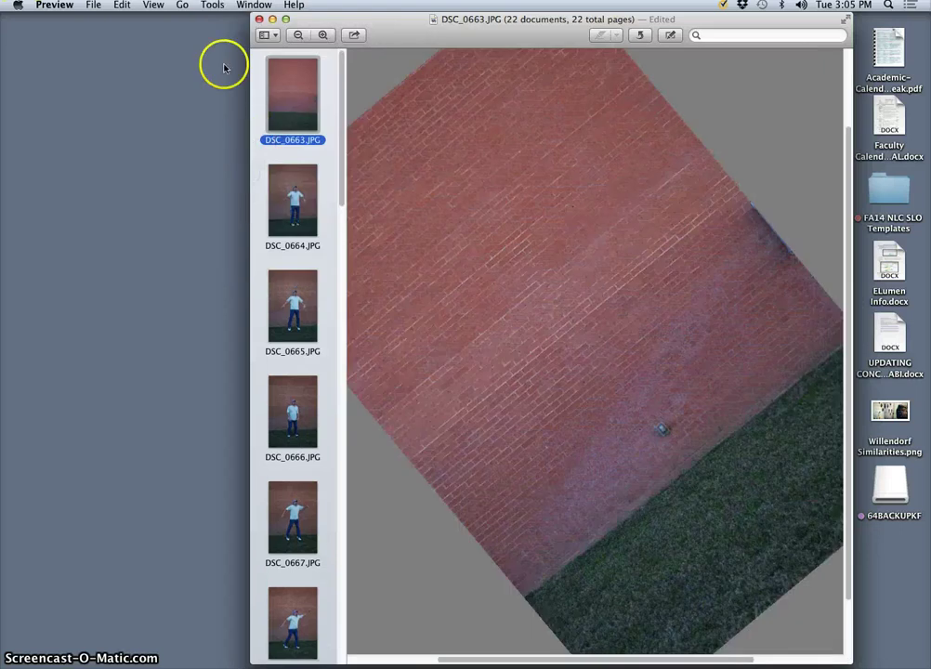
pyautogui.click(212, 6)
pyautogui.click(251, 174)
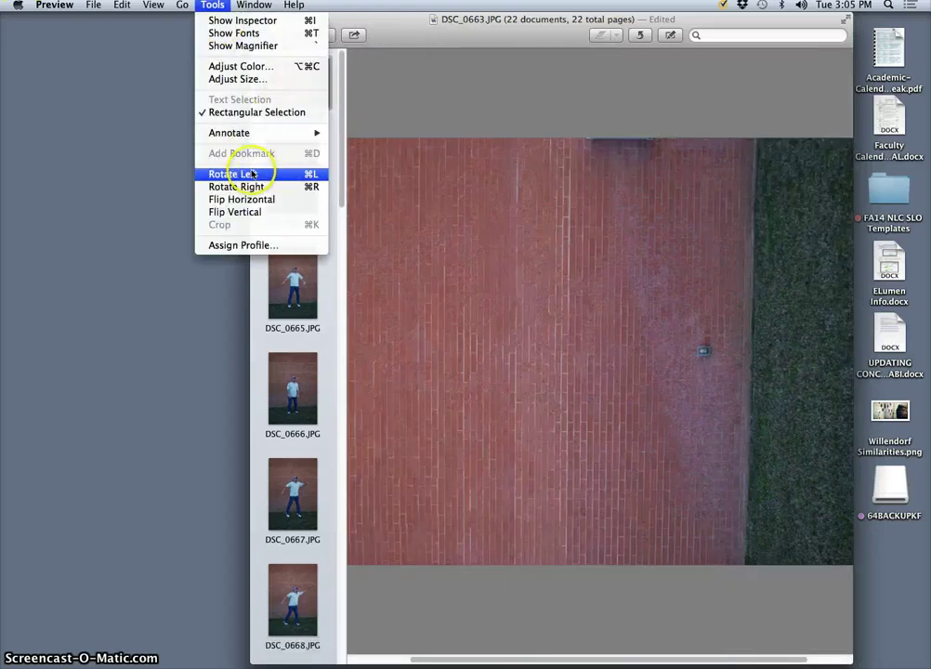
pyautogui.click(234, 187)
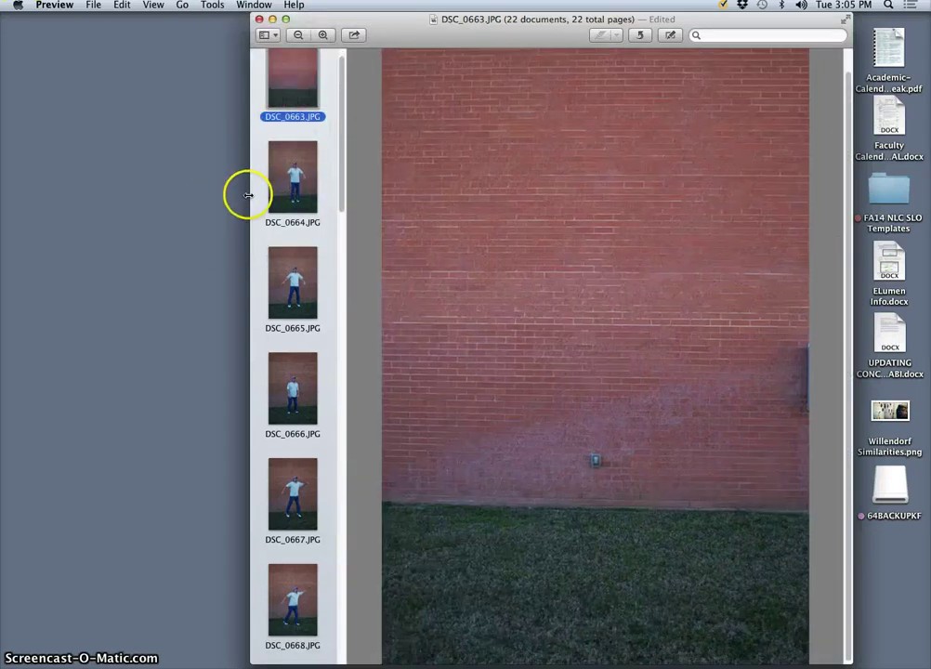
# Bring up the Adjust Color controls for DSC_0663.JPG, move them clear of the photo to inspect them, and close them
pyautogui.click(212, 5)
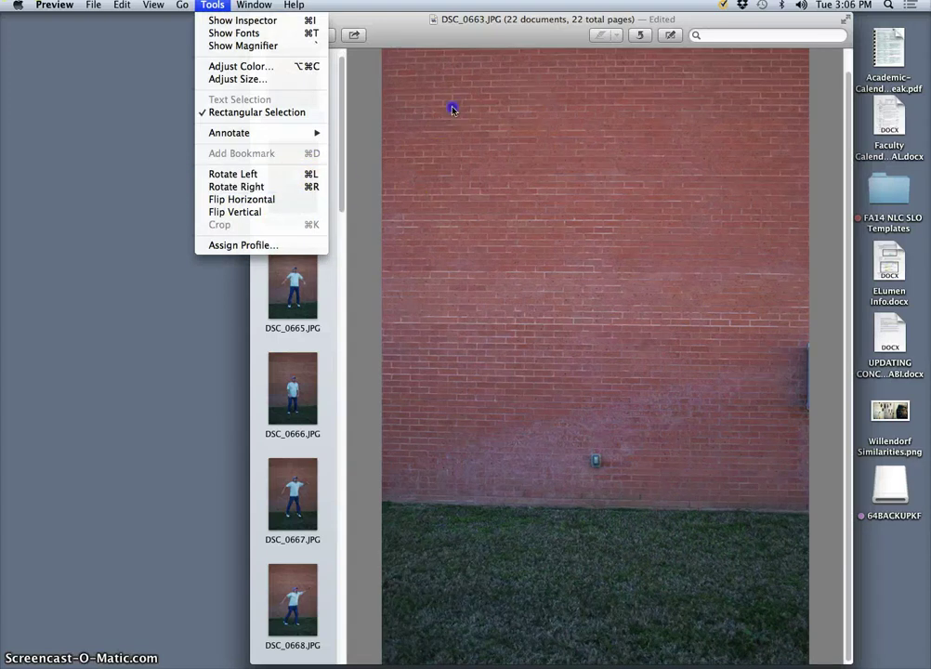
pyautogui.click(508, 156)
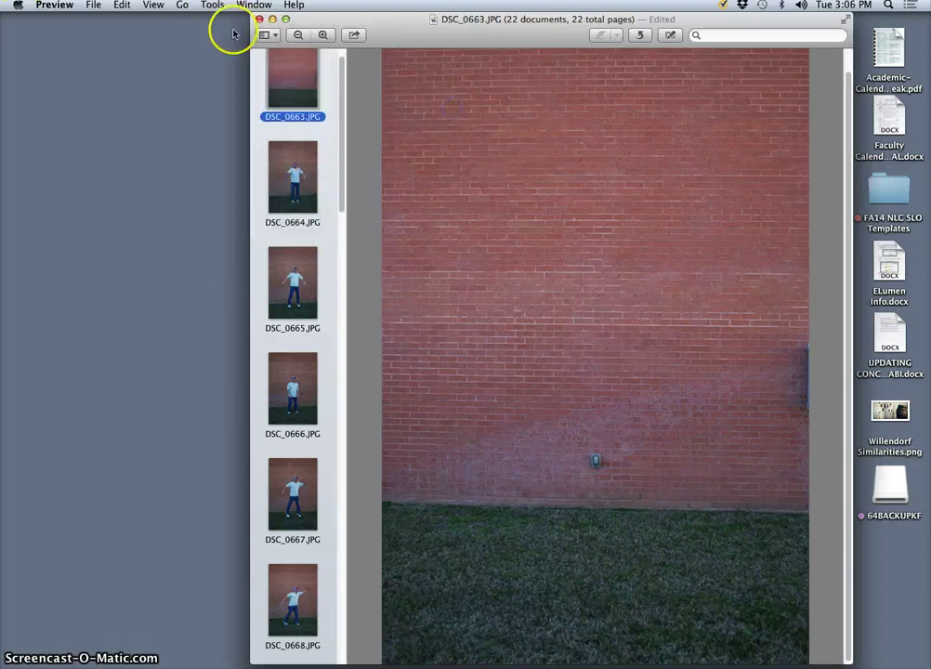
pyautogui.click(218, 7)
pyautogui.click(262, 68)
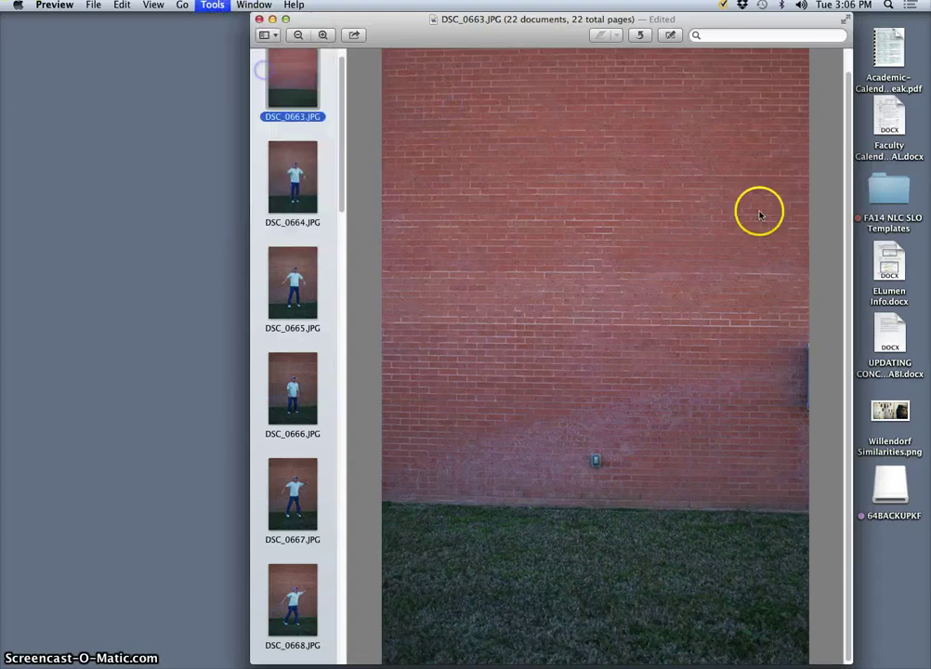
pyautogui.moveTo(829, 263); pyautogui.dragTo(152, 196)
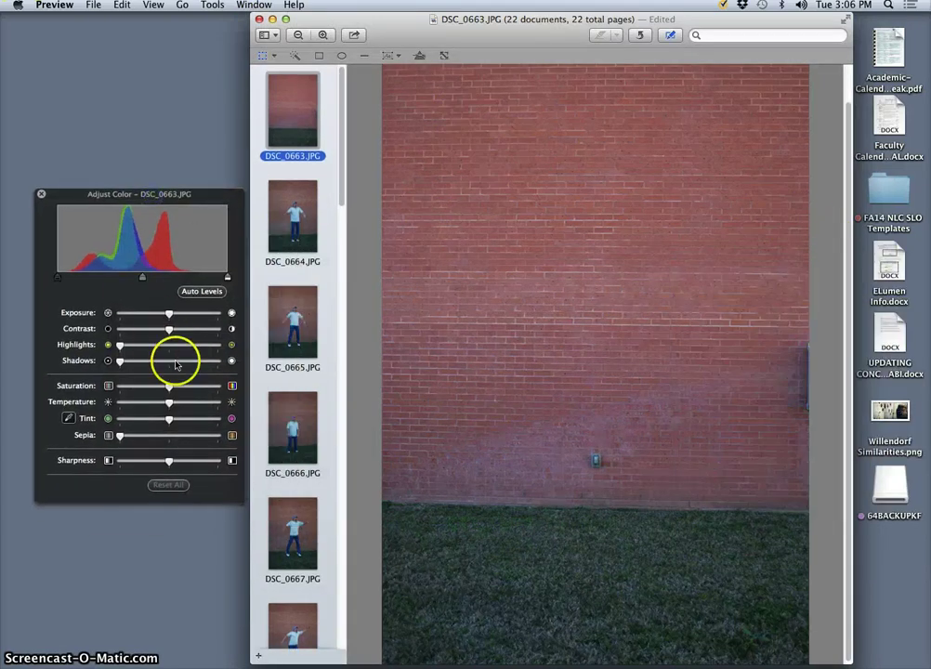
pyautogui.click(41, 195)
pyautogui.moveTo(479, 35); pyautogui.dragTo(476, 35)
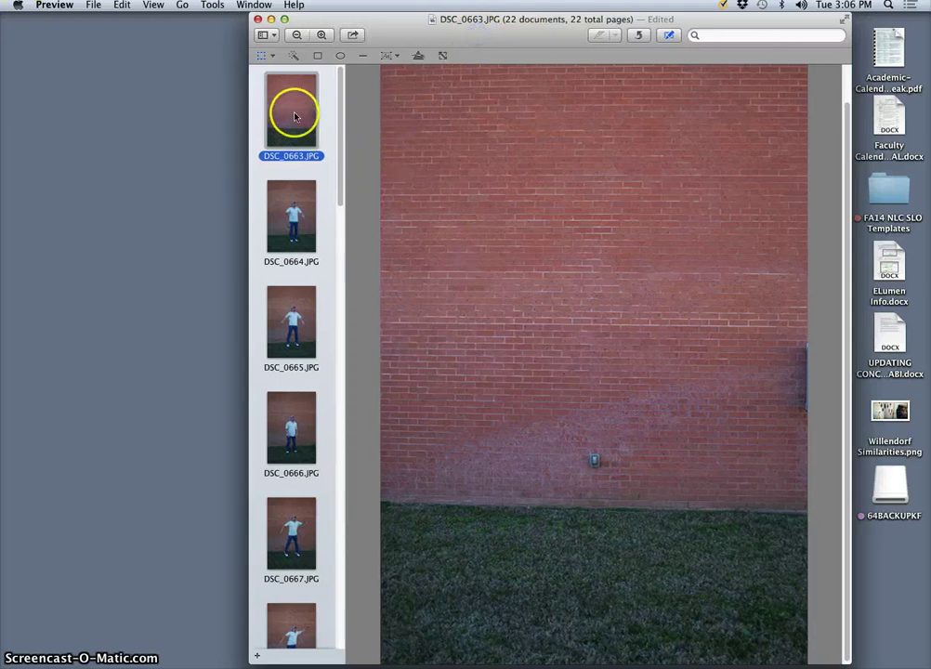
# Review the opened photos one after another from DSC_0663.JPG to DSC_0684.JPG at large size
pyautogui.click(293, 224)
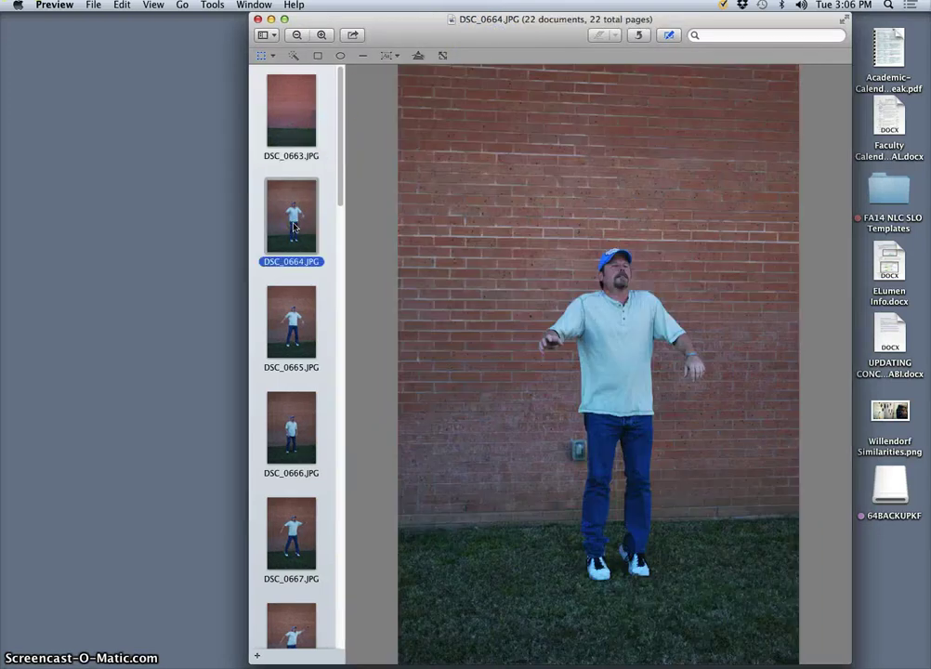
pyautogui.click(298, 114)
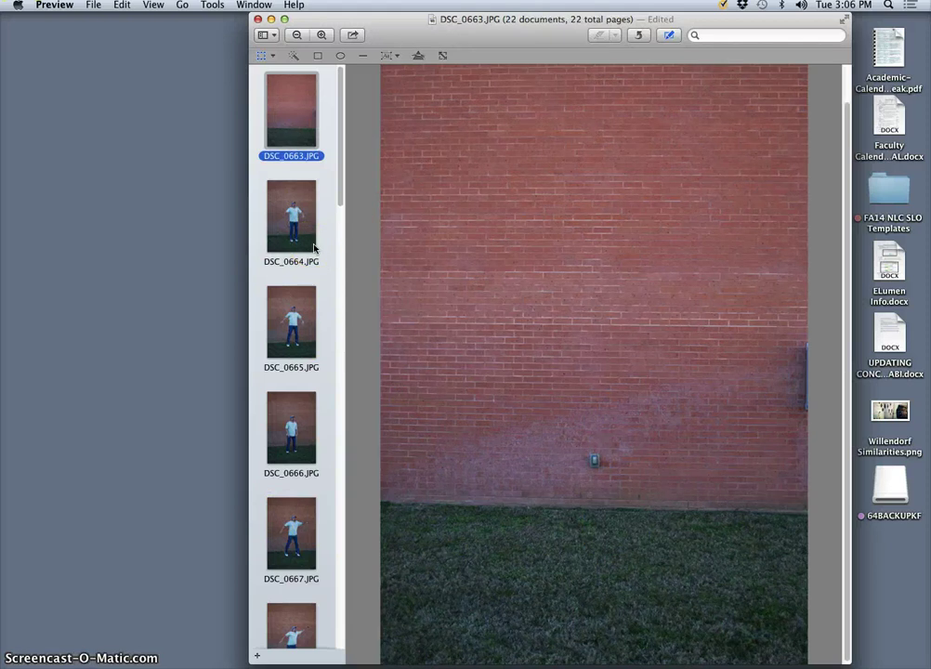
pyautogui.press('Down')
pyautogui.press('Down')
pyautogui.press('Down')
pyautogui.press('Down')
pyautogui.press('Down')
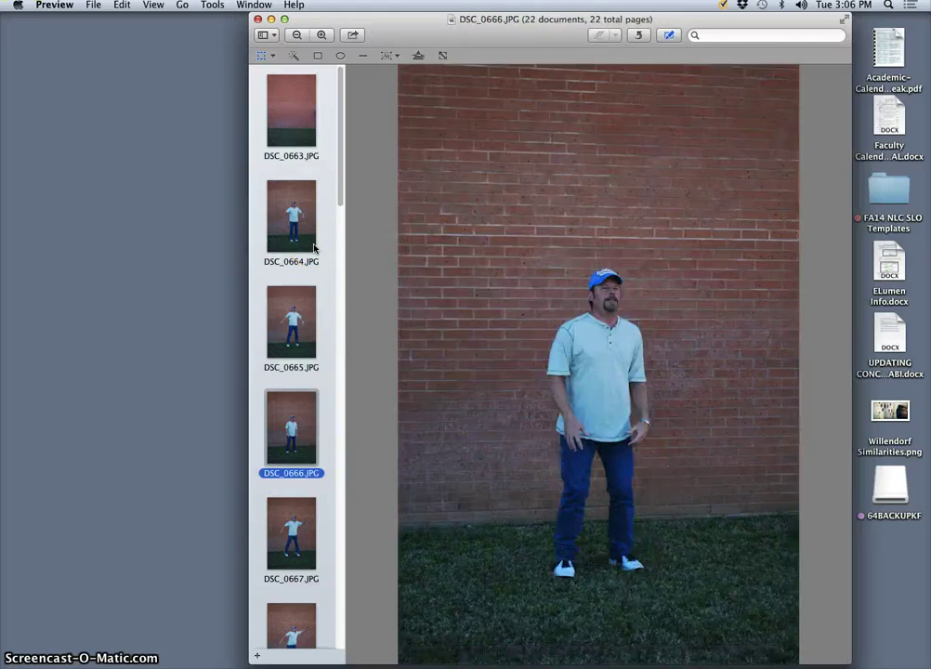
pyautogui.press('Down')
pyautogui.press('Down')
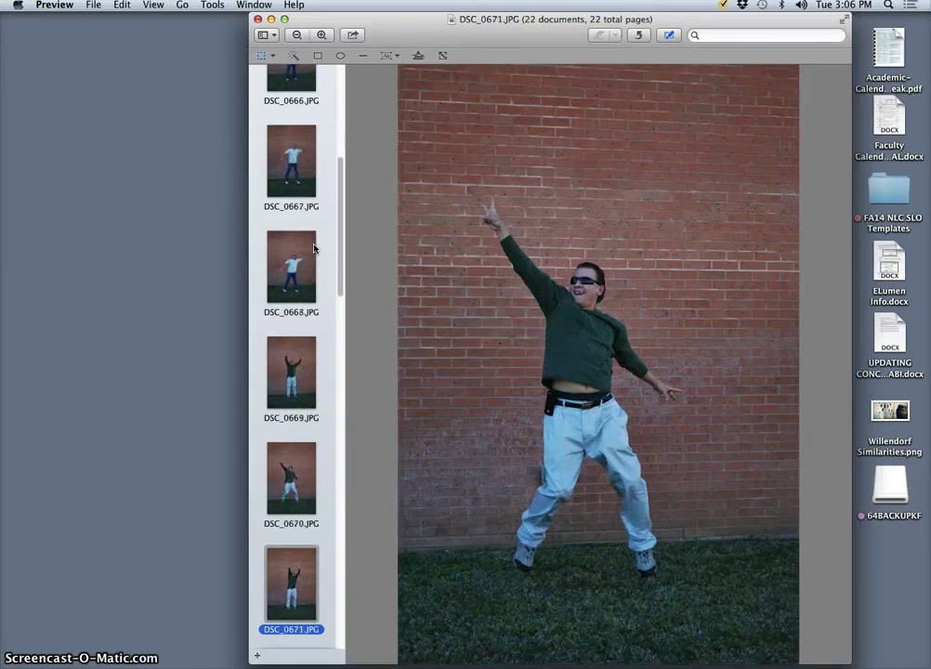
pyautogui.press('Down')
pyautogui.press('Down')
pyautogui.press('Down')
pyautogui.press('Down')
pyautogui.press('Down')
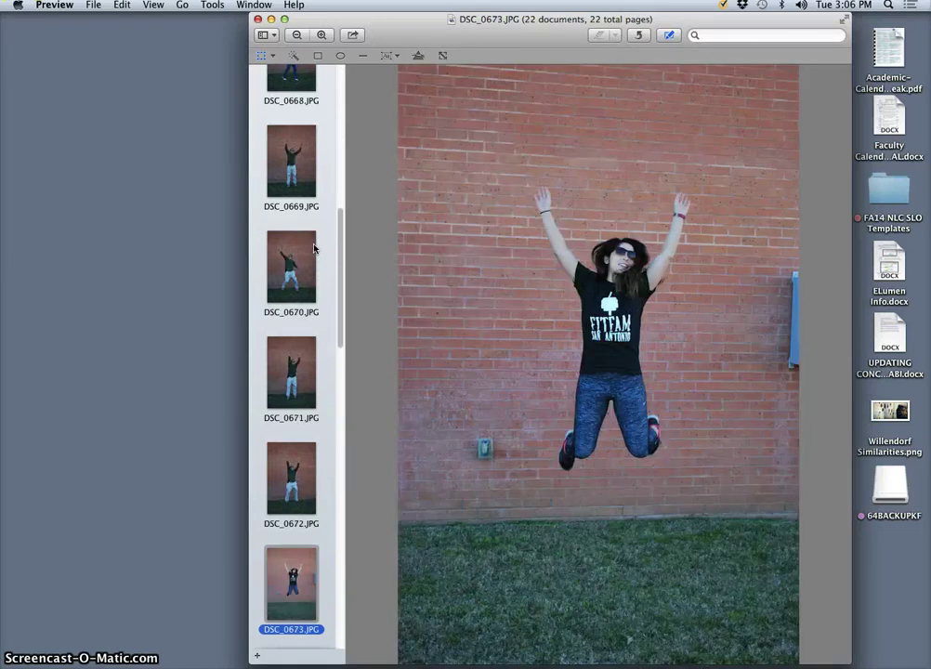
pyautogui.press('Down')
pyautogui.press('Down')
pyautogui.press('Down')
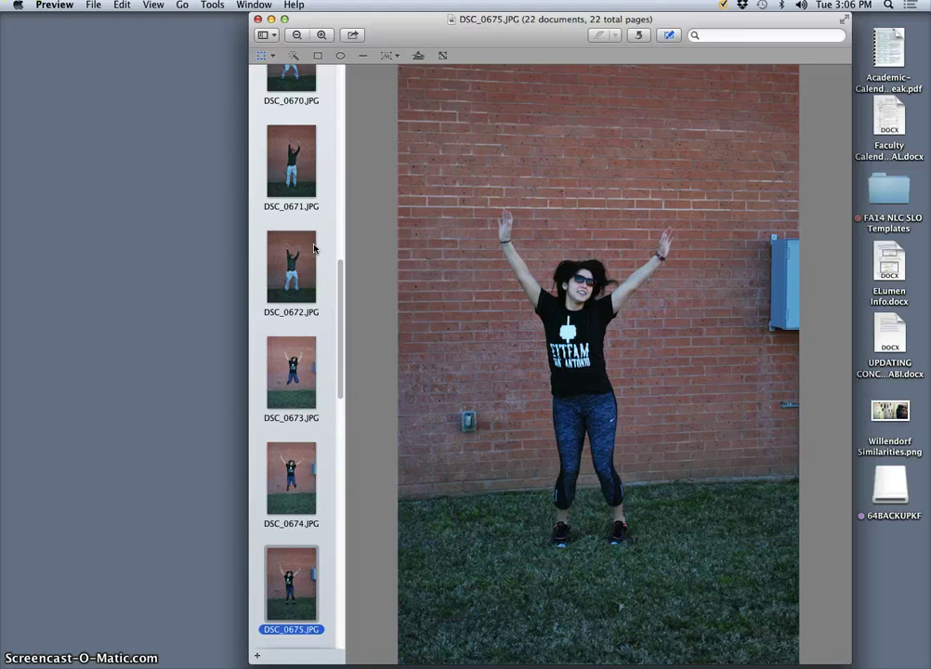
pyautogui.press('Down')
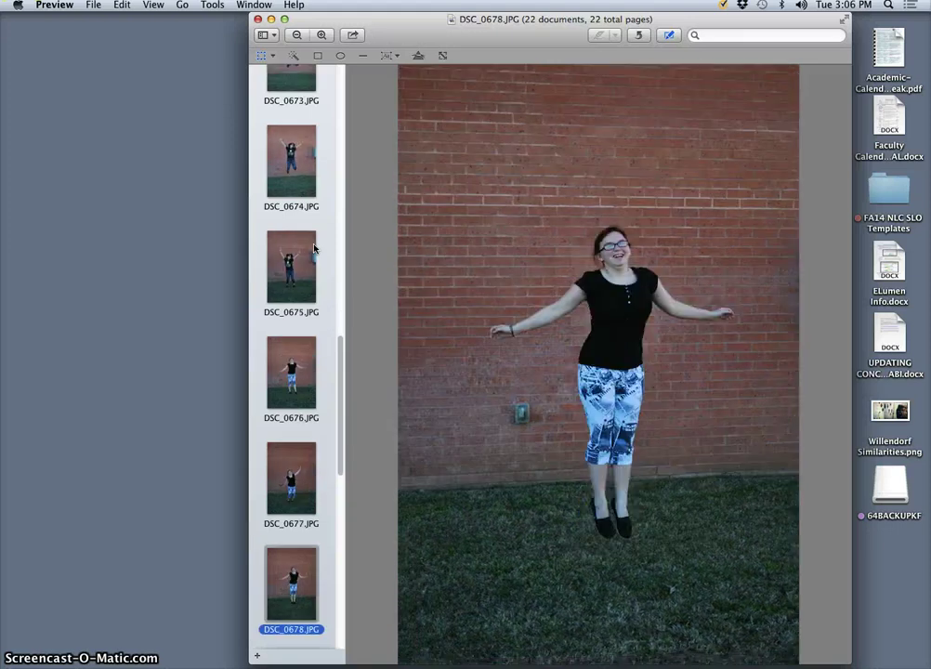
pyautogui.press('Down')
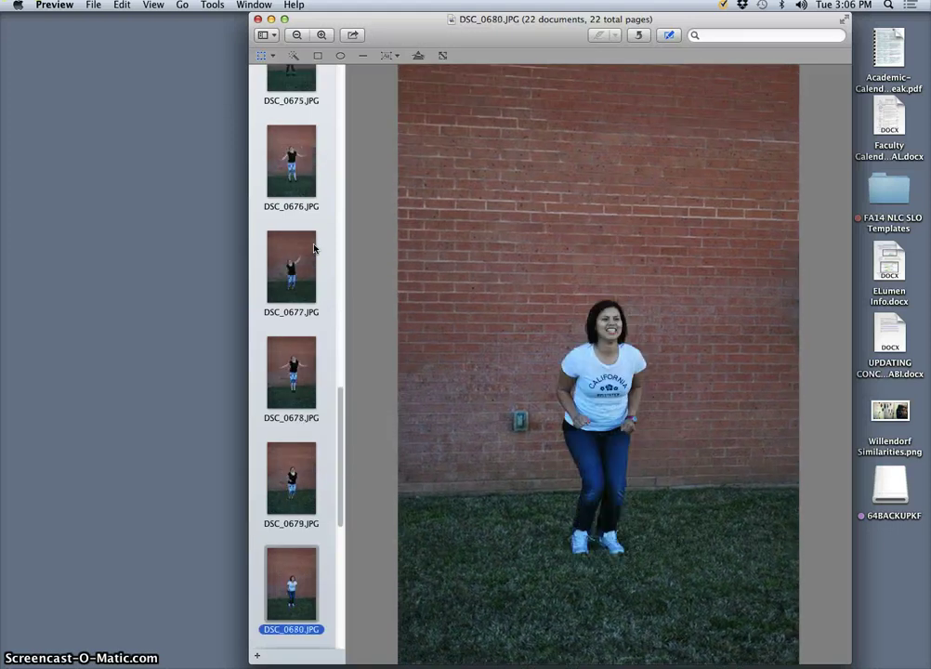
pyautogui.press('Down')
pyautogui.press('Down')
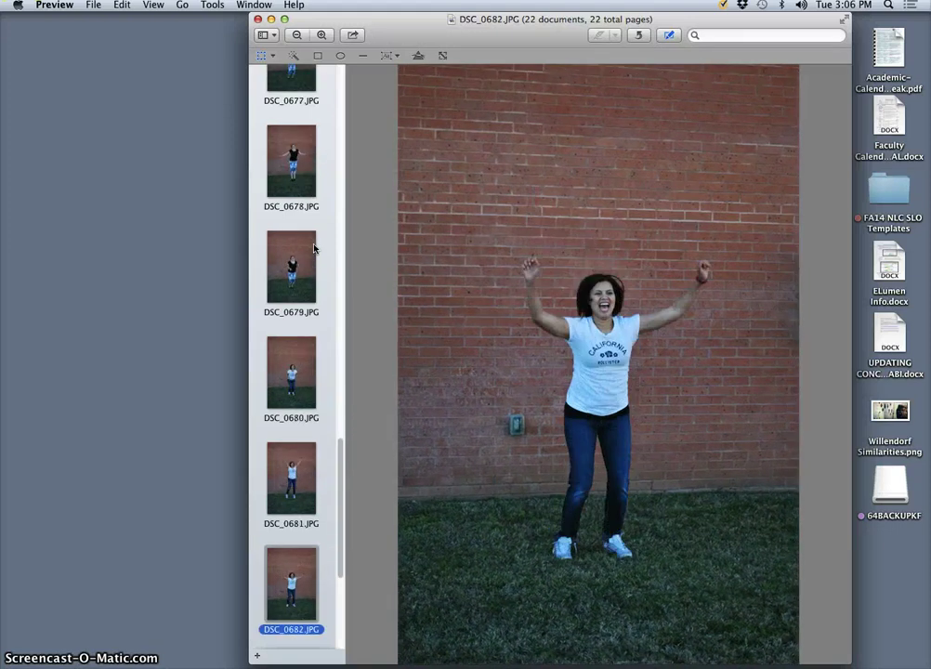
pyautogui.press('Down')
pyautogui.press('Down')
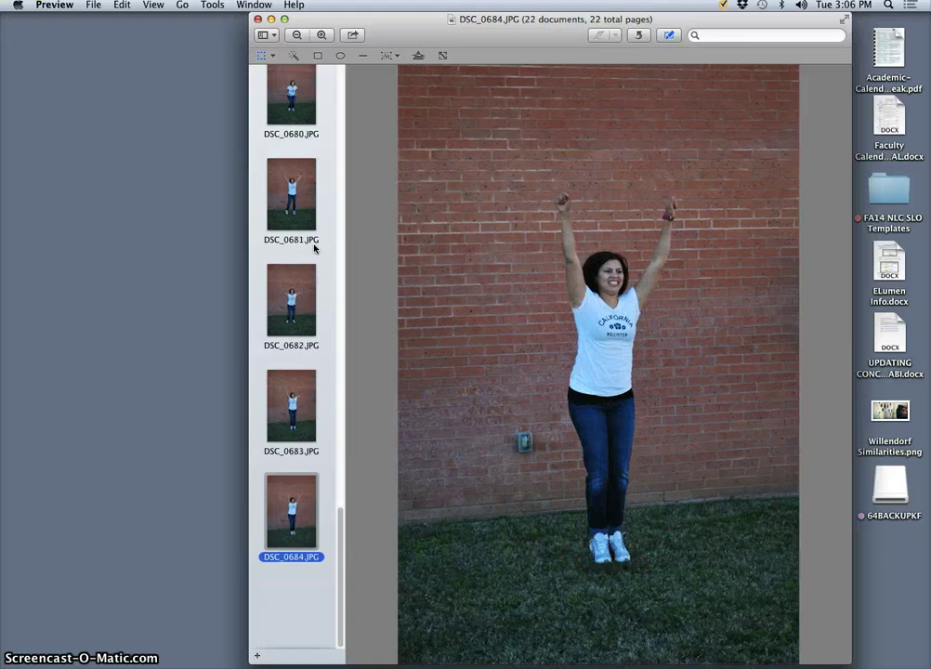
# Review the jumping photos in reverse order from DSC_0684.JPG back to DSC_0663.JPG, comparing DSC_0676.JPG with DSC_0677.JPG along the way
pyautogui.press('Up')
pyautogui.press('Up')
pyautogui.press('Up')
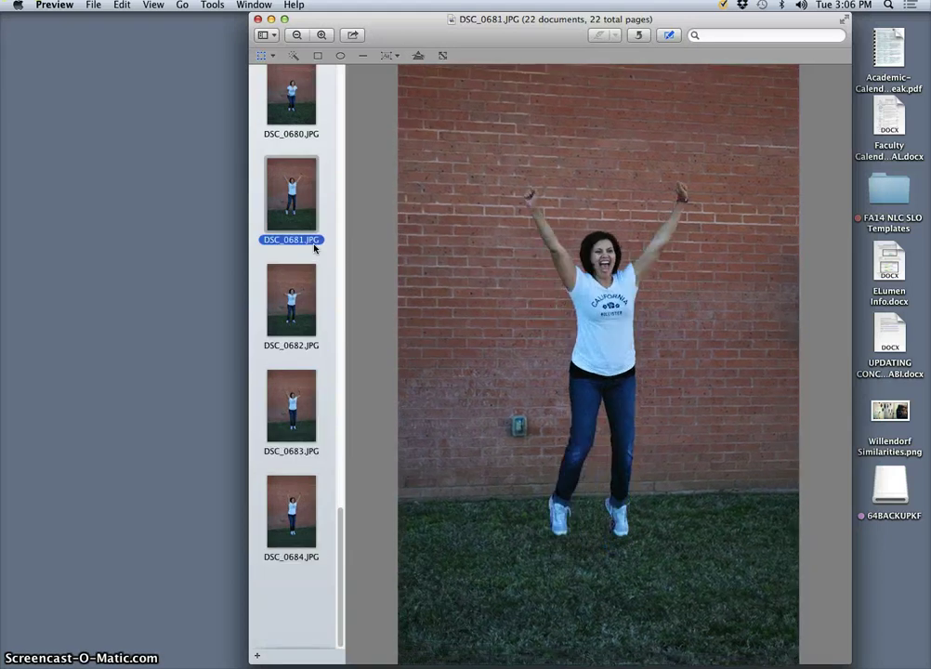
pyautogui.press('Up')
pyautogui.press('Up')
pyautogui.press('Up')
pyautogui.press('Up')
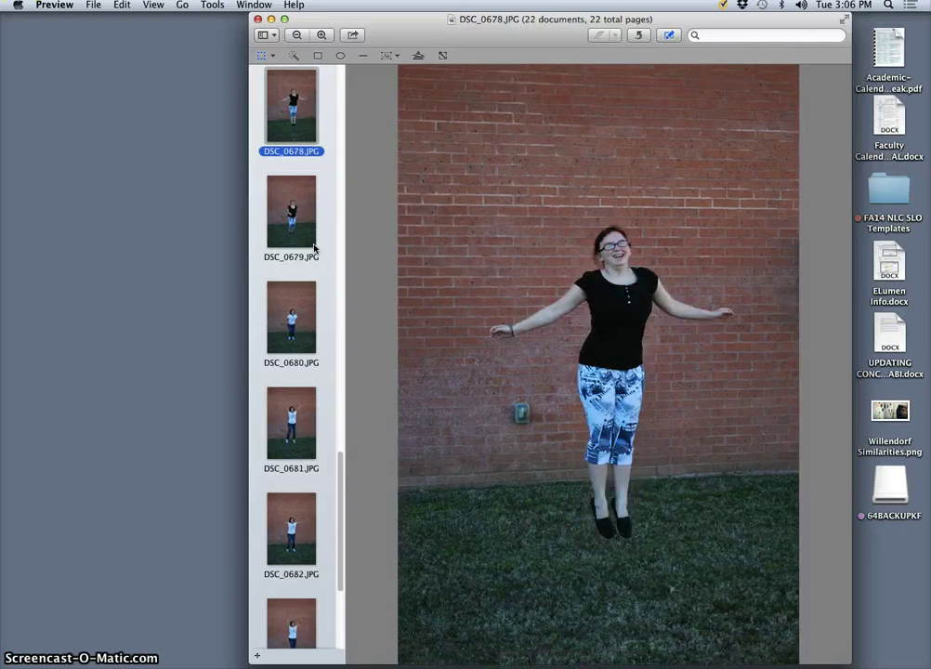
pyautogui.press('Up')
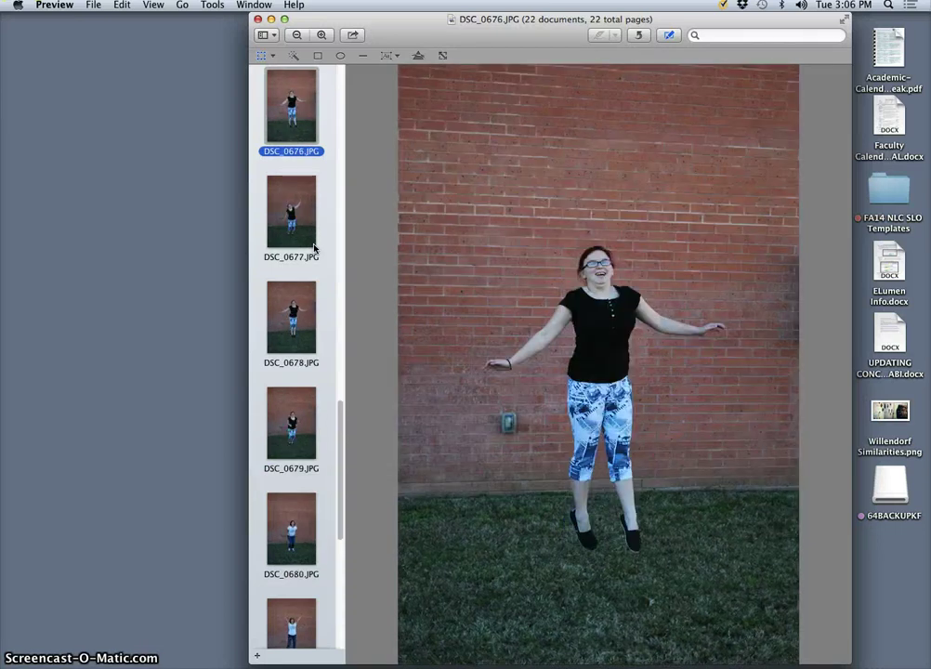
pyautogui.press('Down')
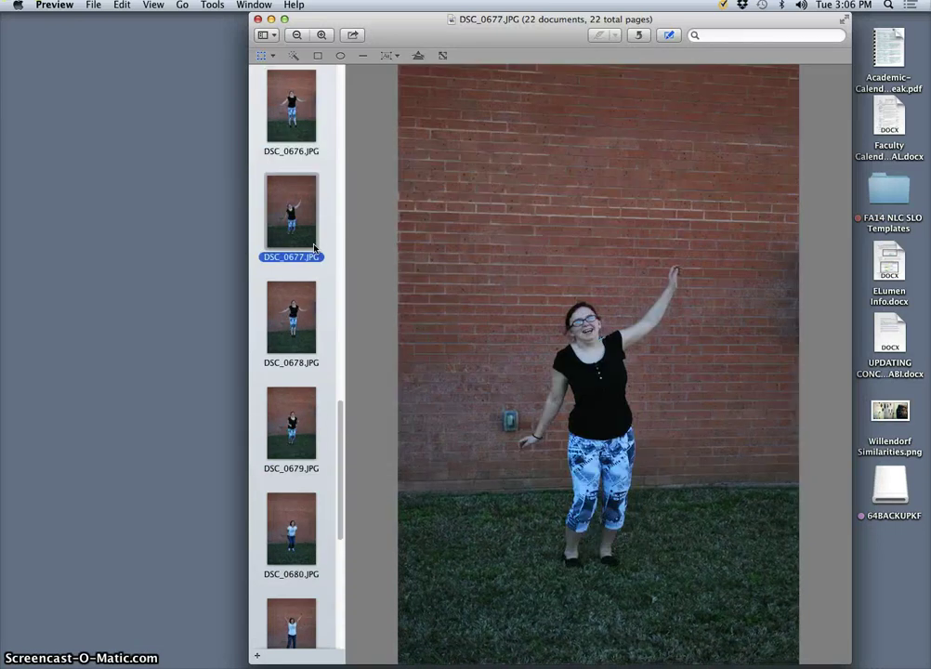
pyautogui.press('Up')
pyautogui.press('Down')
pyautogui.press('Up')
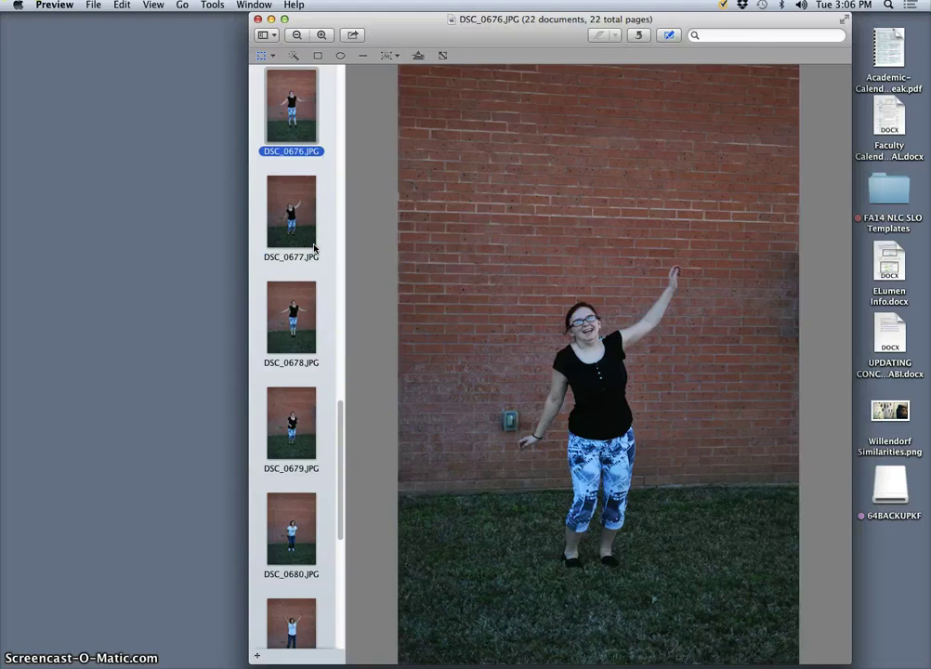
pyautogui.press('Up')
pyautogui.press('Up')
pyautogui.press('Up')
pyautogui.press('Up')
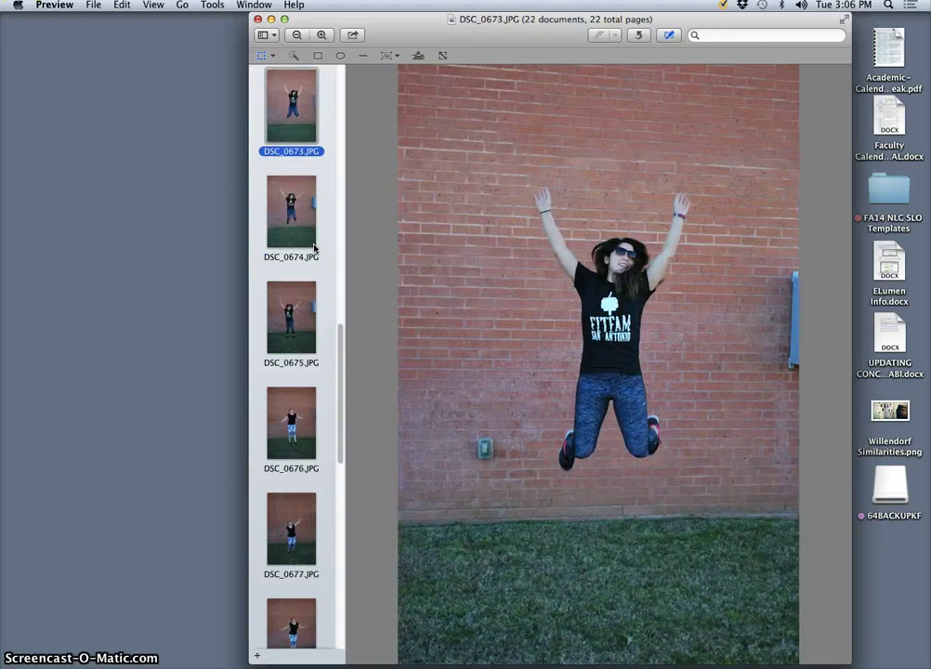
pyautogui.press('Up')
pyautogui.press('Up')
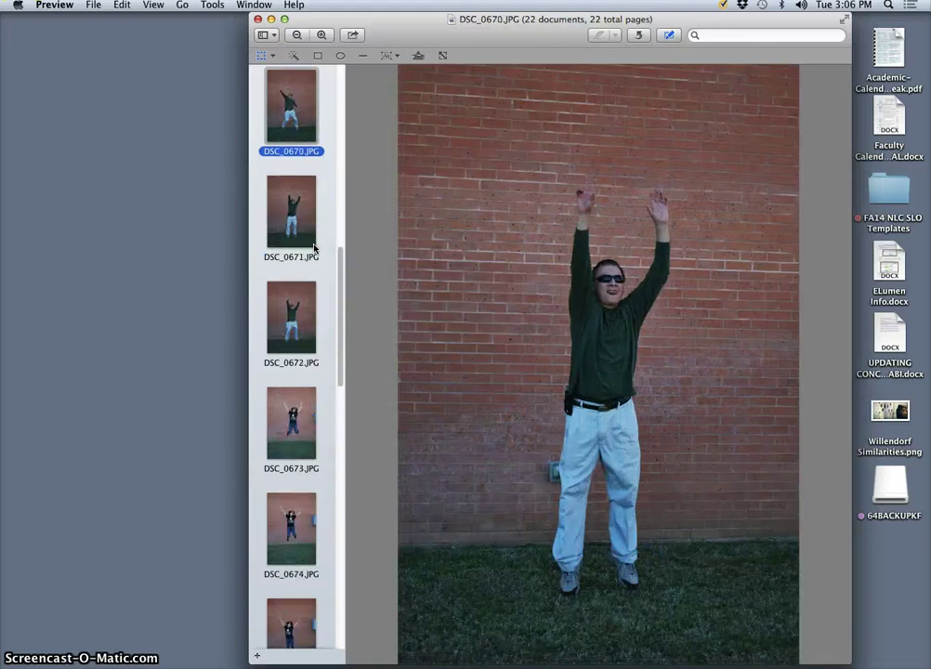
pyautogui.press('Up')
pyautogui.press('Up')
pyautogui.press('Up')
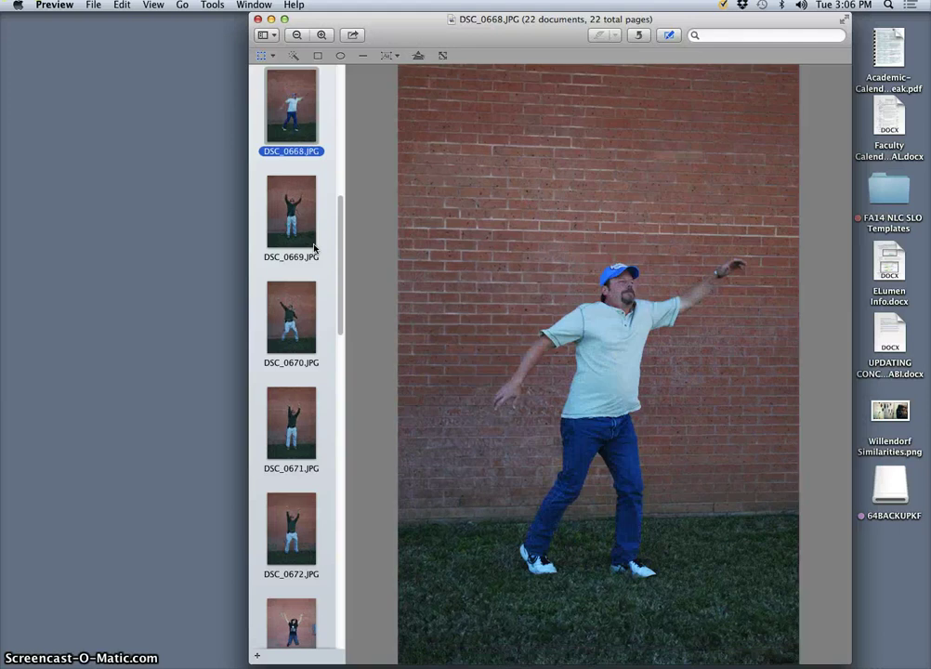
pyautogui.press('Up')
pyautogui.press('Up')
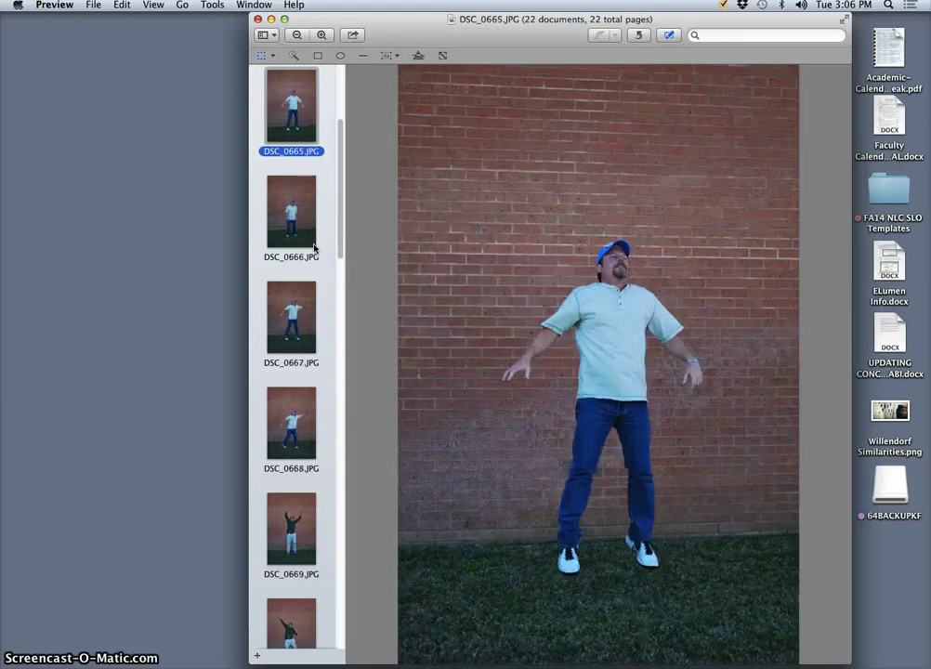
pyautogui.press('Up')
pyautogui.press('Up')
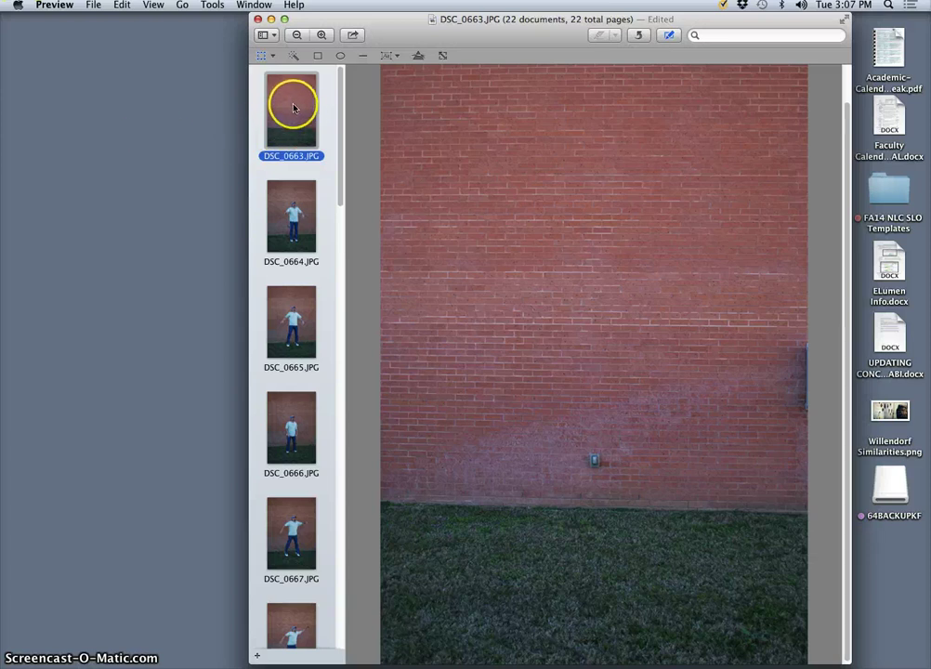
# Copy the empty wall photo DSC_0663.JPG to the desktop, and pick DSC_0667.JPG from the blue-cap man's shots to copy below it
pyautogui.moveTo(269, 126); pyautogui.dragTo(127, 91)
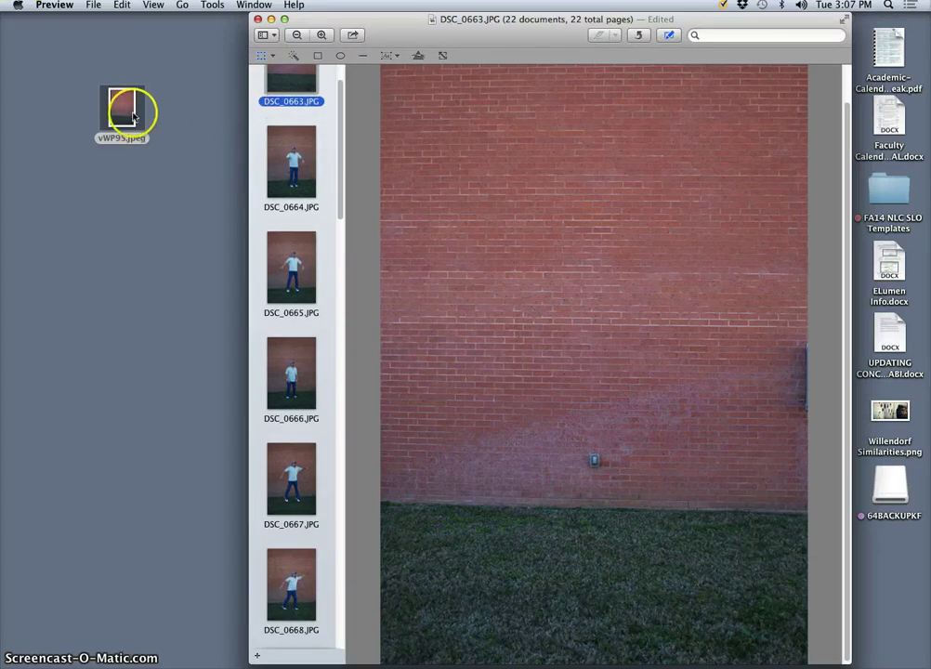
pyautogui.click(299, 176)
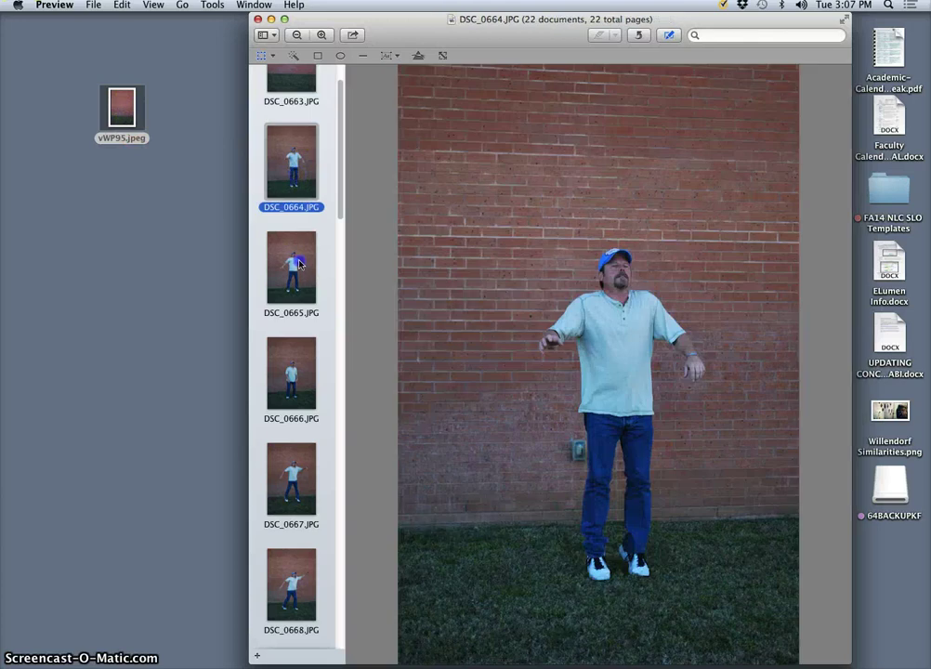
pyautogui.click(298, 262)
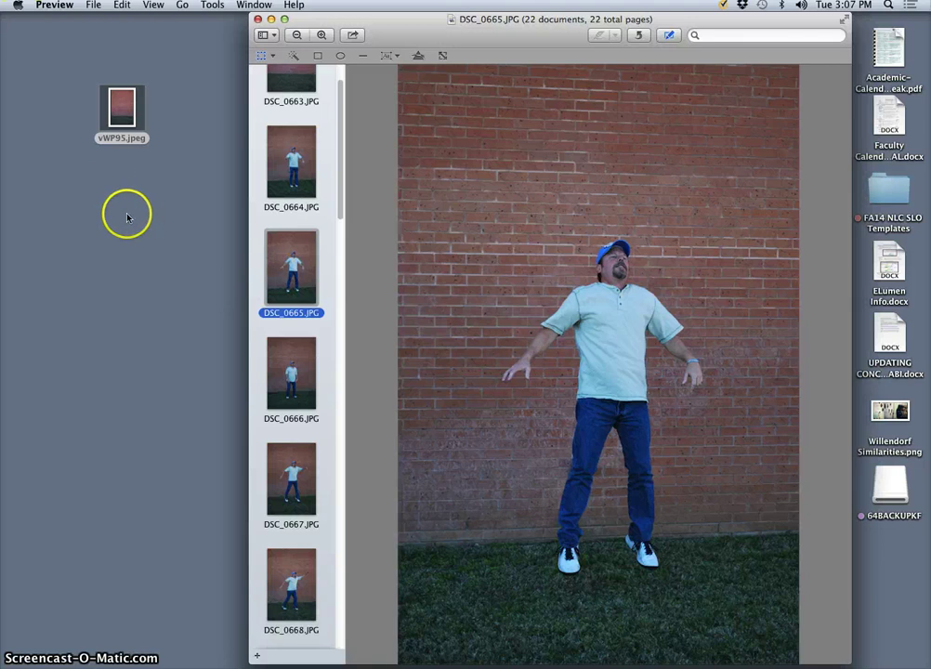
pyautogui.click(295, 374)
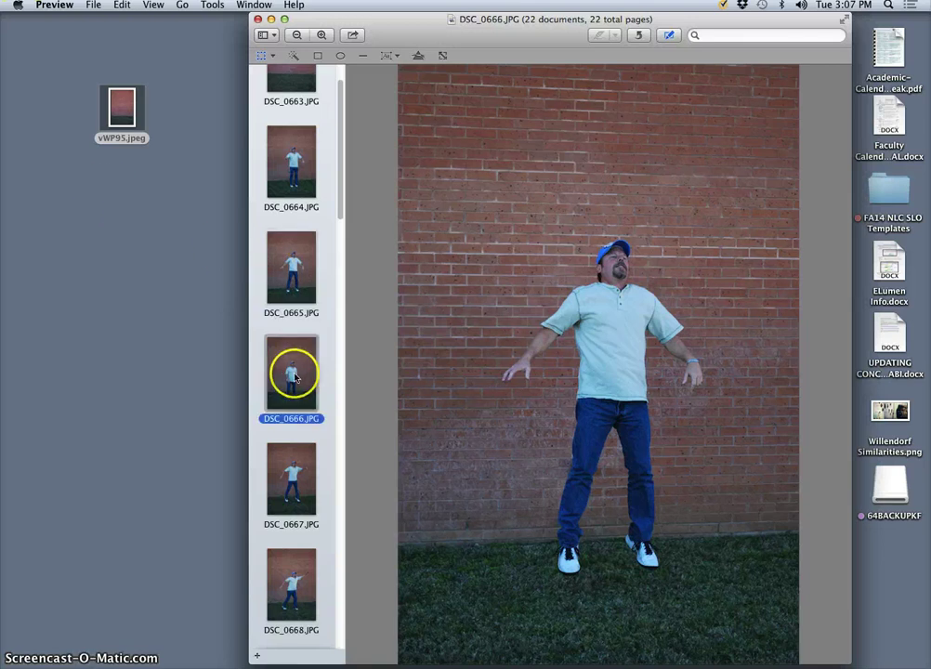
pyautogui.click(284, 478)
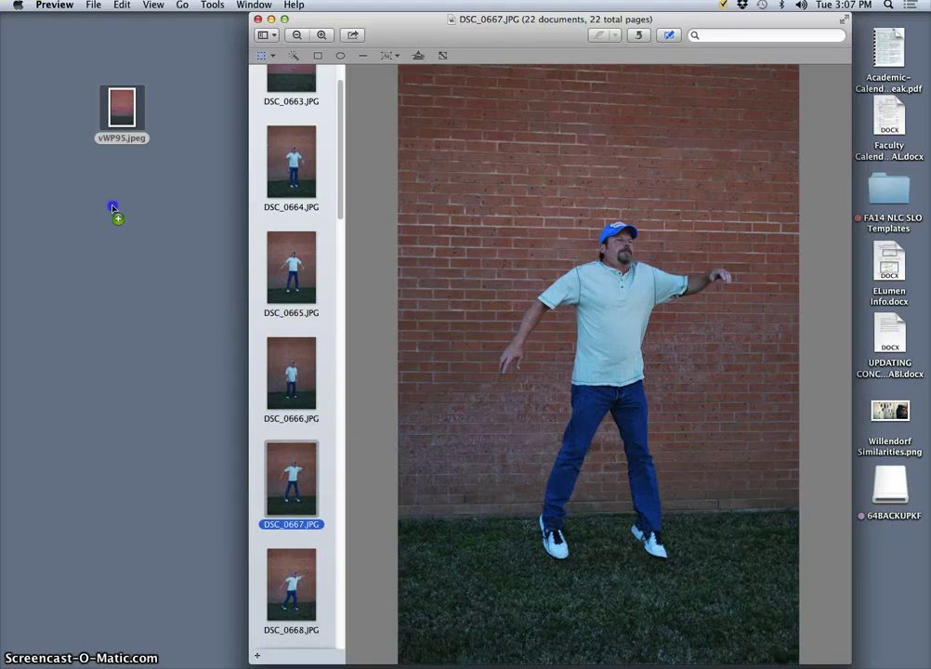
pyautogui.moveTo(111, 208); pyautogui.dragTo(115, 210)
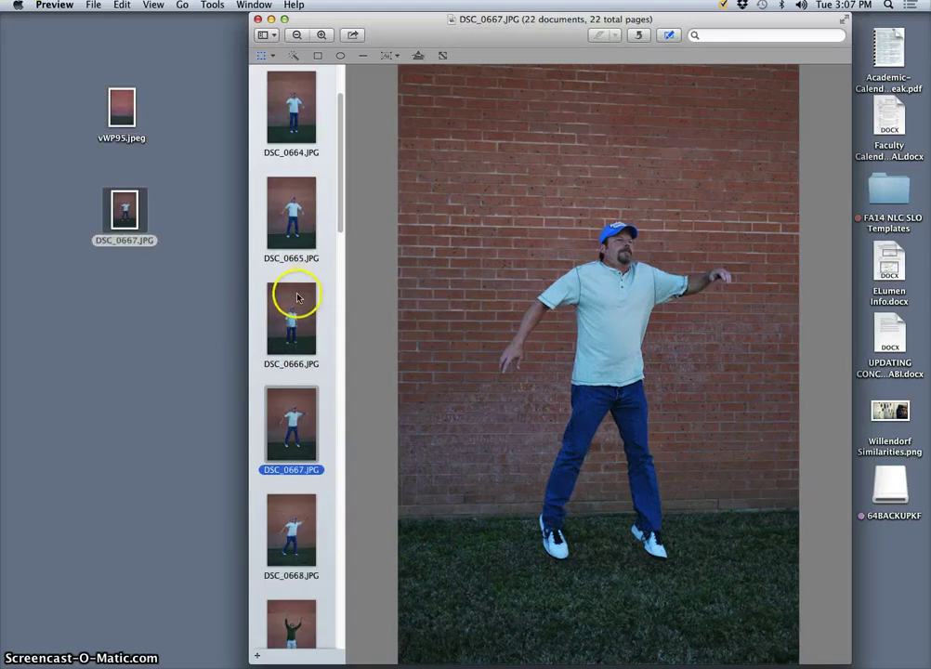
# Compare the green-shirt man's shots DSC_0669.JPG to DSC_0672.JPG and copy DSC_0670.JPG to the desktop below DSC_0667.JPG
pyautogui.scroll(-5, 297, 297)
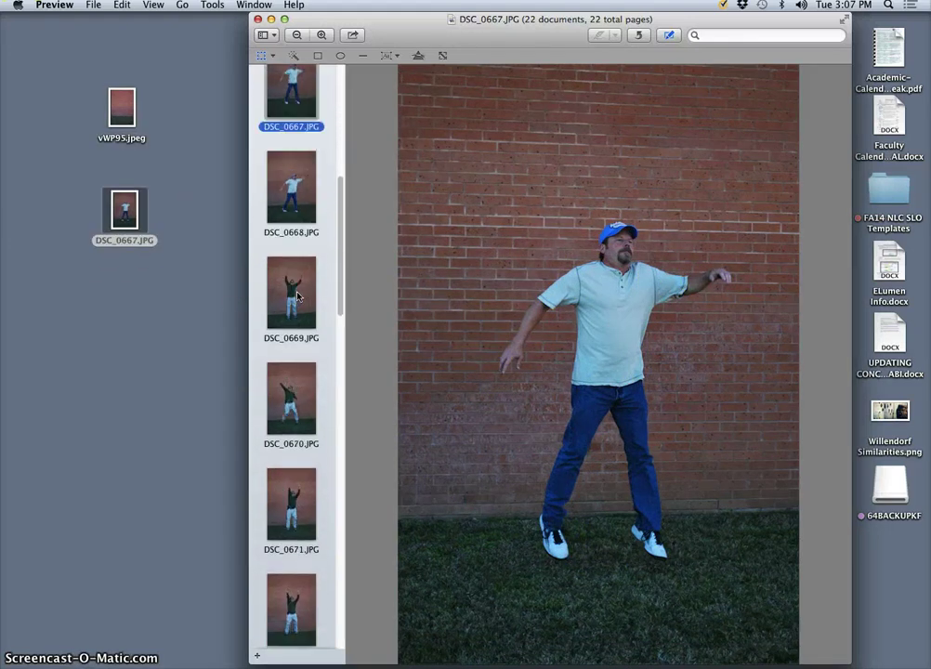
pyautogui.click(290, 286)
pyautogui.scroll(-2, 292, 291)
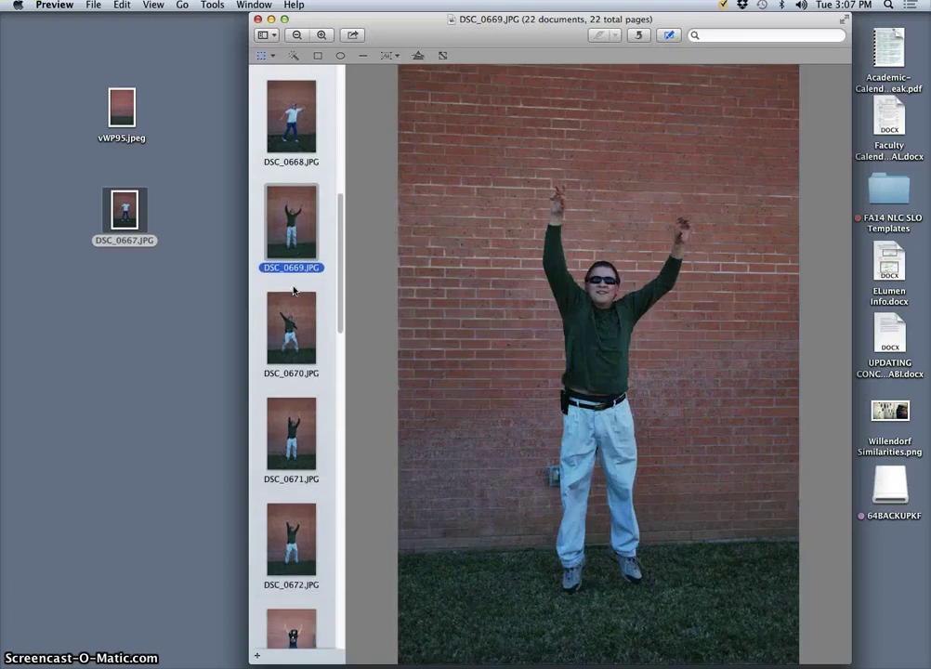
pyautogui.click(297, 304)
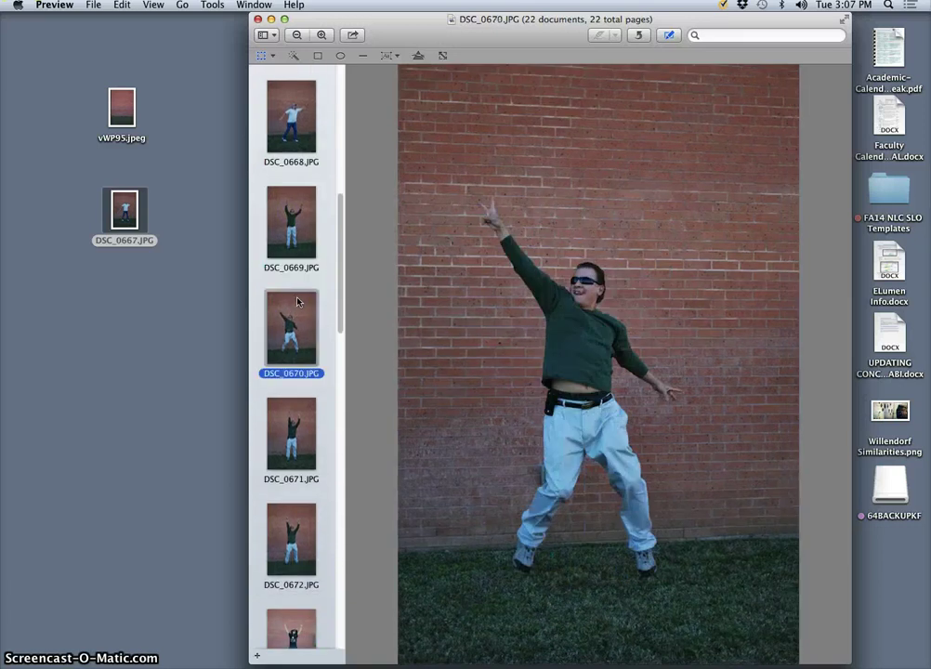
pyautogui.scroll(-1, 297, 301)
pyautogui.scroll(-1, 297, 301)
pyautogui.click(292, 384)
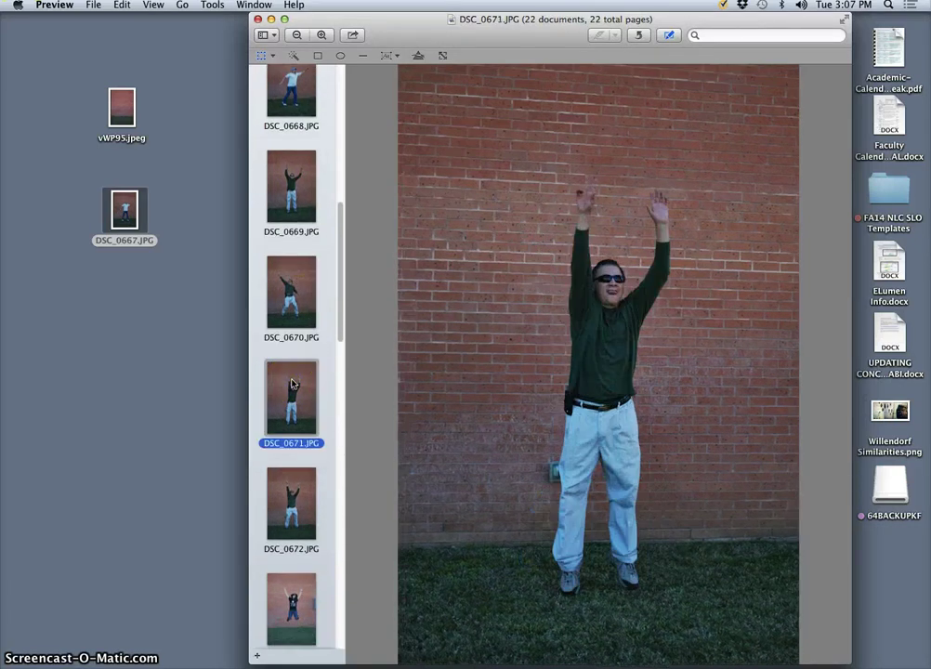
pyautogui.click(290, 480)
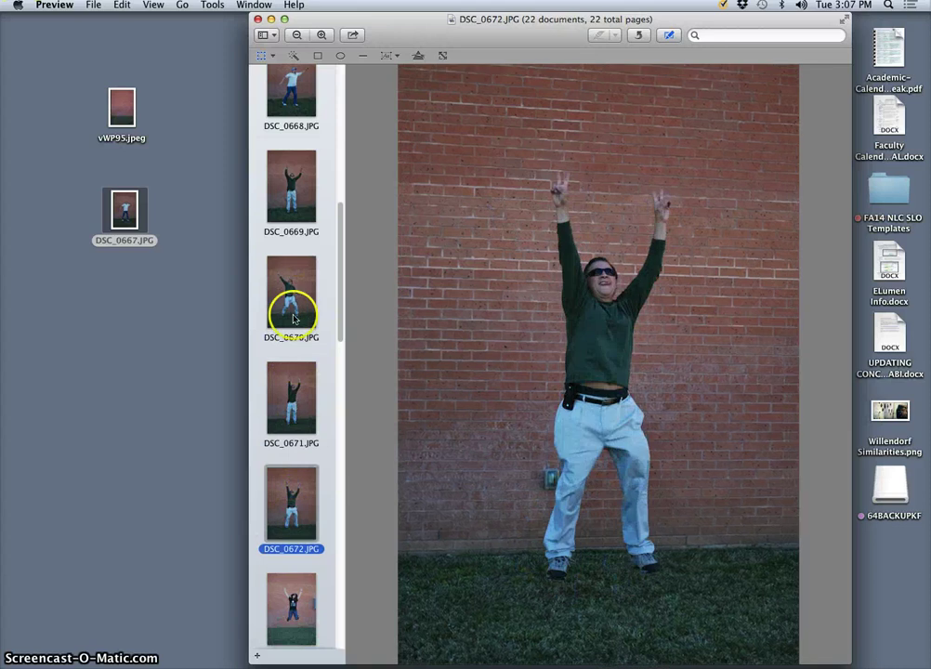
pyautogui.click(292, 318)
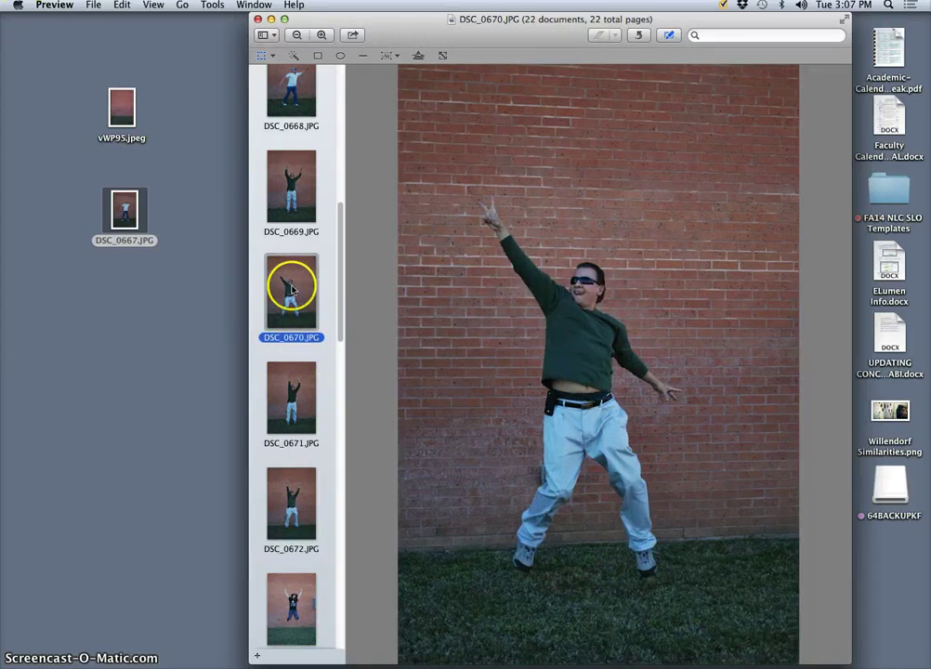
pyautogui.moveTo(169, 298); pyautogui.dragTo(125, 294)
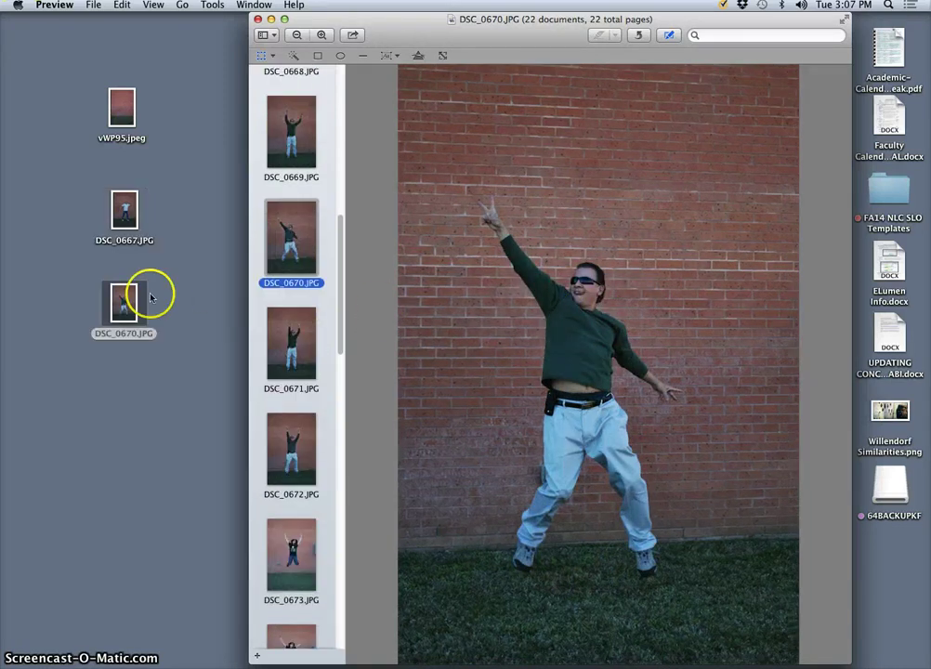
# Compare DSC_0673.JPG, DSC_0674.JPG and DSC_0675.JPG and copy DSC_0674.JPG to the desktop below DSC_0670.JPG
pyautogui.scroll(-3, 278, 370)
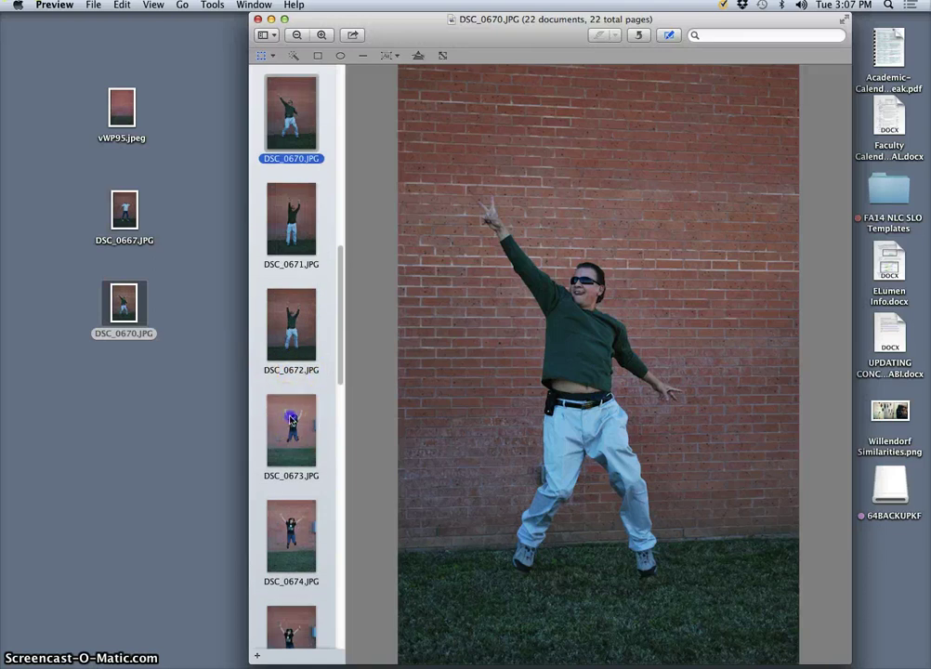
pyautogui.click(291, 420)
pyautogui.scroll(-2, 291, 409)
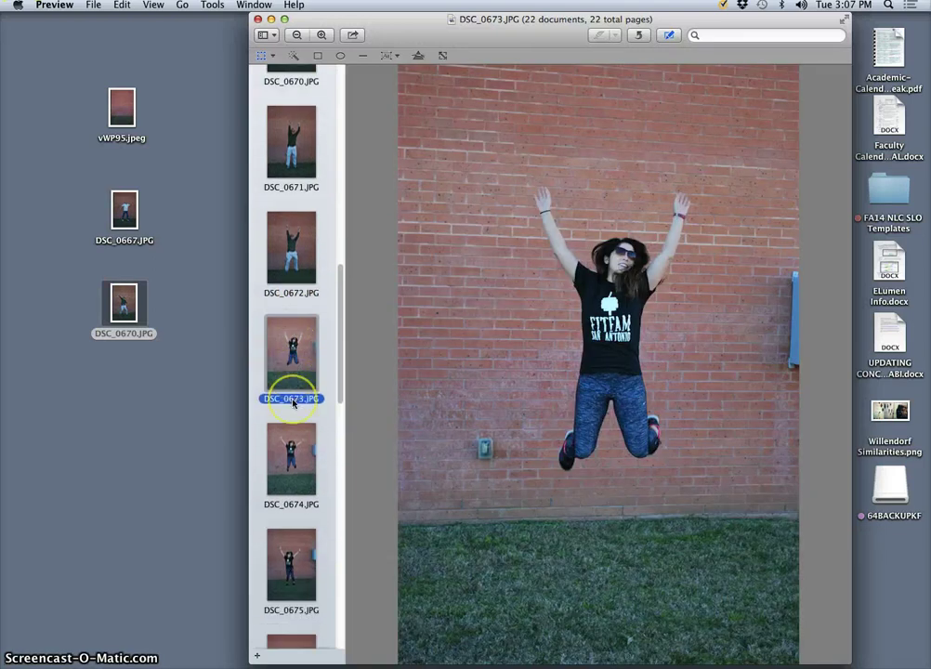
pyautogui.click(283, 463)
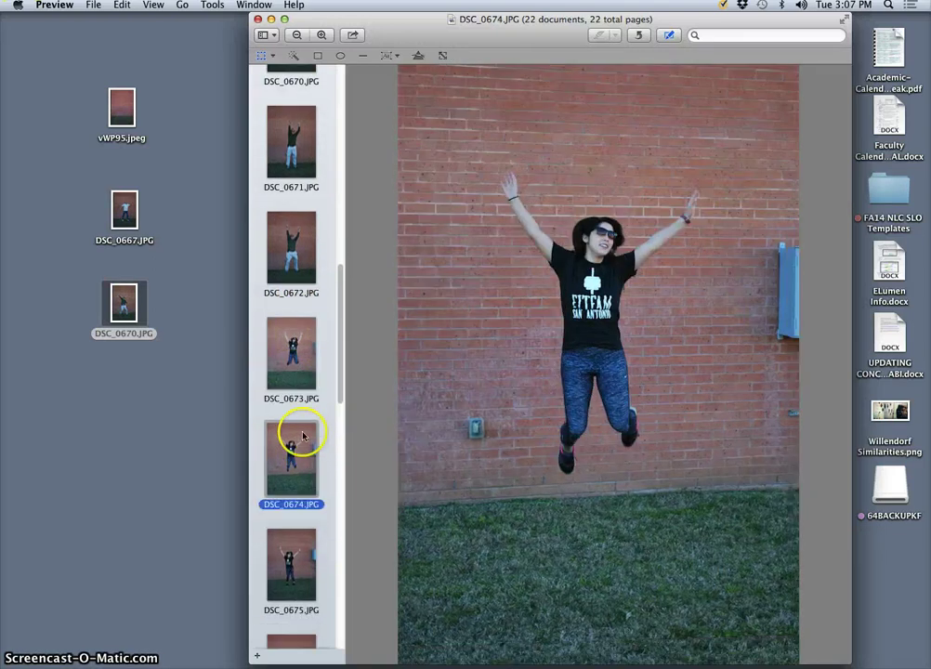
pyautogui.click(307, 557)
pyautogui.scroll(-2, 306, 530)
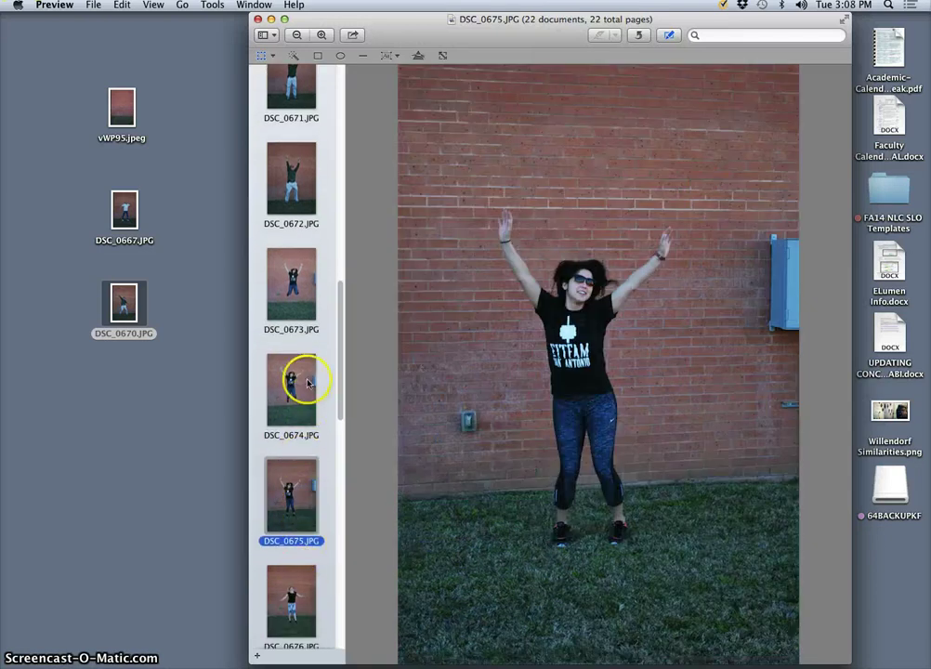
pyautogui.click(295, 388)
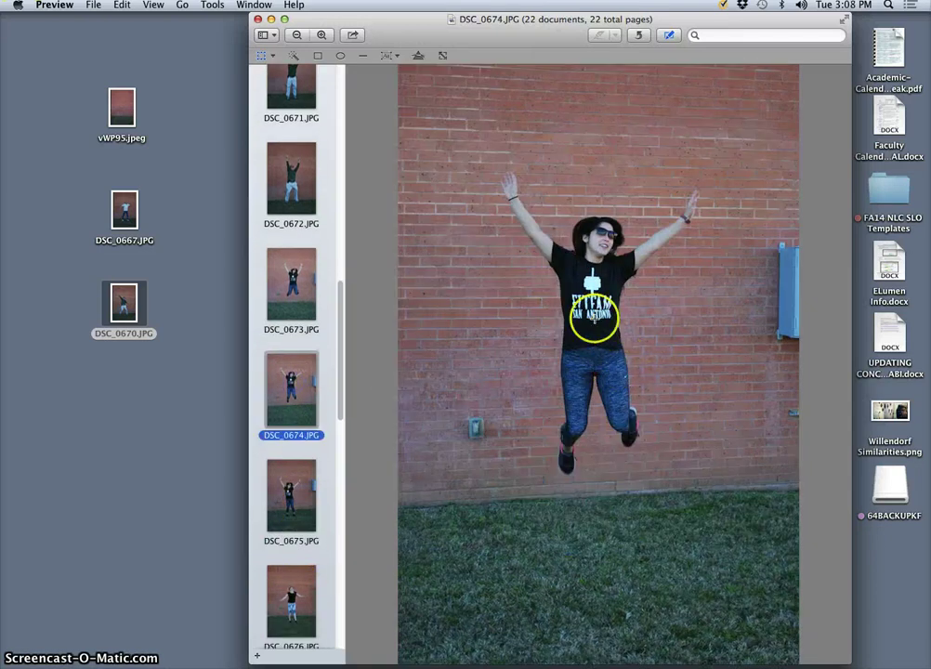
pyautogui.moveTo(145, 398)
pyautogui.mouseDown()
pyautogui.moveTo(121, 395)
pyautogui.moveTo(140, 400)
pyautogui.mouseUp()
pyautogui.click(322, 398)
# Look over the remaining photo thumbnails through DSC_0684.JPG and close the window of opened photos
pyautogui.scroll(-3, 323, 399)
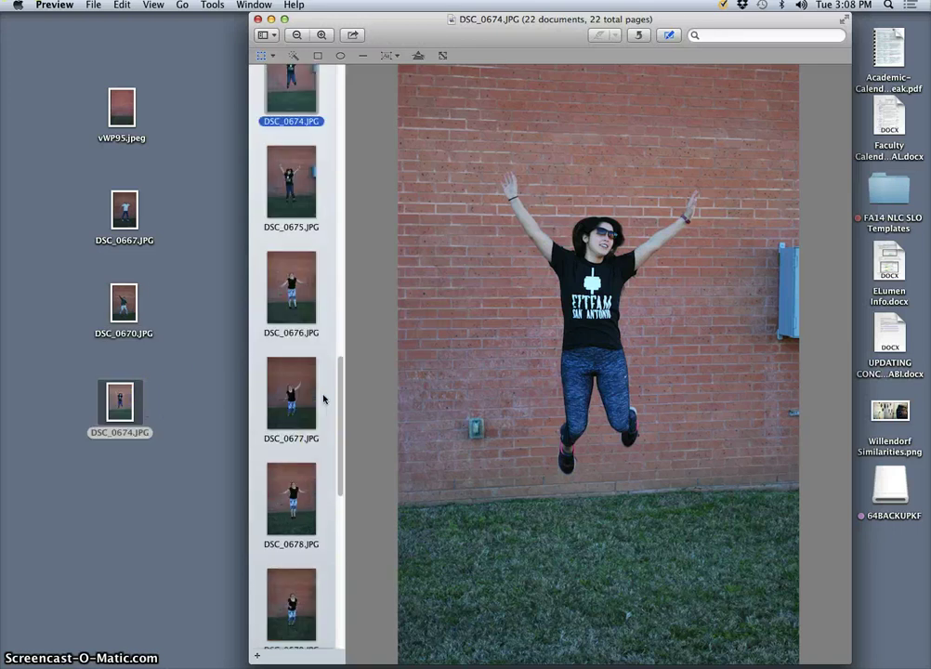
pyautogui.scroll(-5, 323, 398)
pyautogui.scroll(-4, 324, 399)
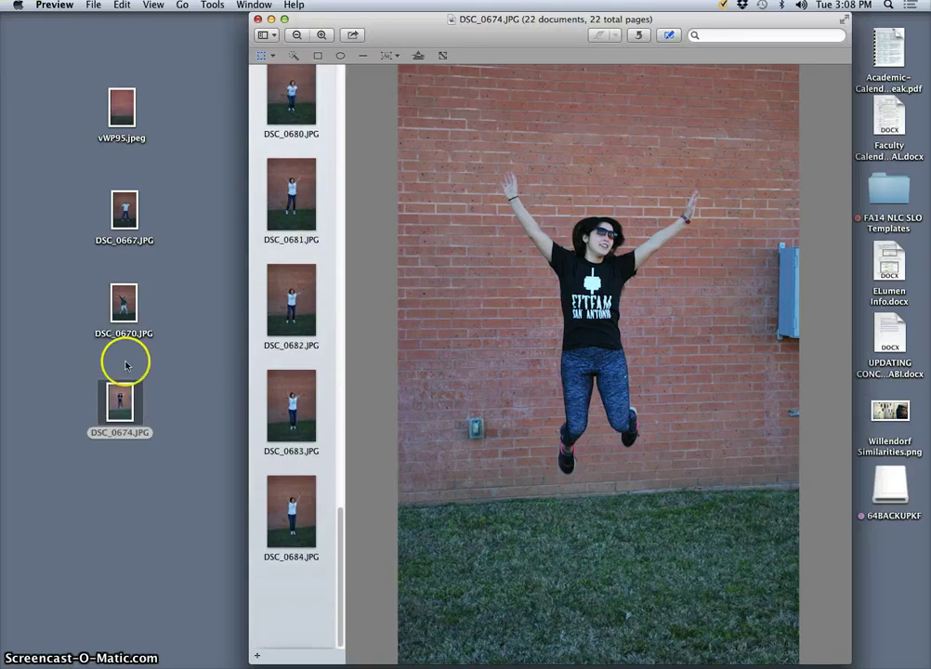
pyautogui.click(259, 19)
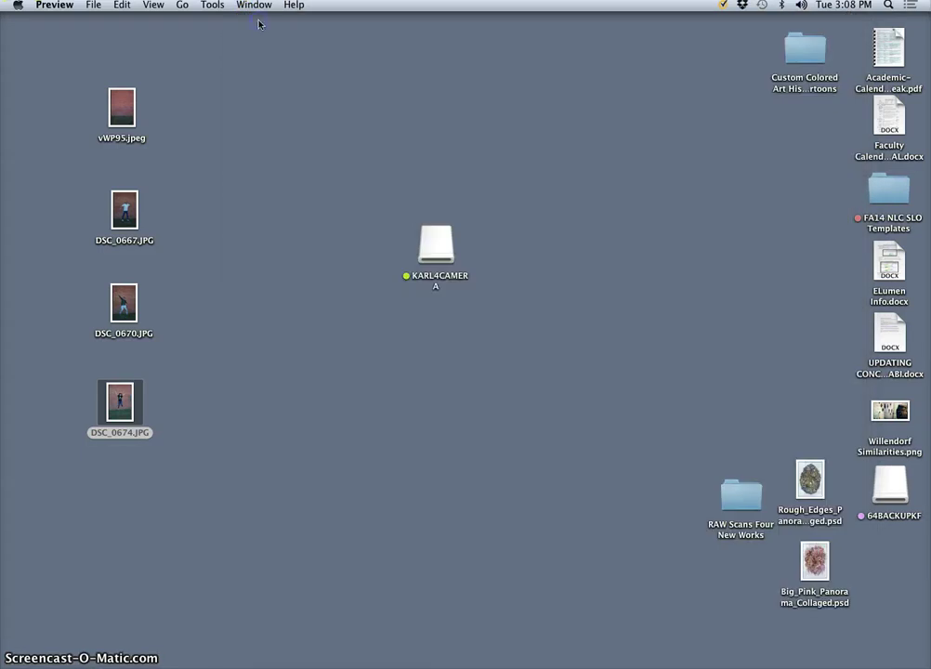
# Move the camera card's drive icon higher on the desktop and bring up its commands, dismissing them without choosing one
pyautogui.moveTo(449, 273); pyautogui.dragTo(461, 136)
pyautogui.rightClick(446, 132)
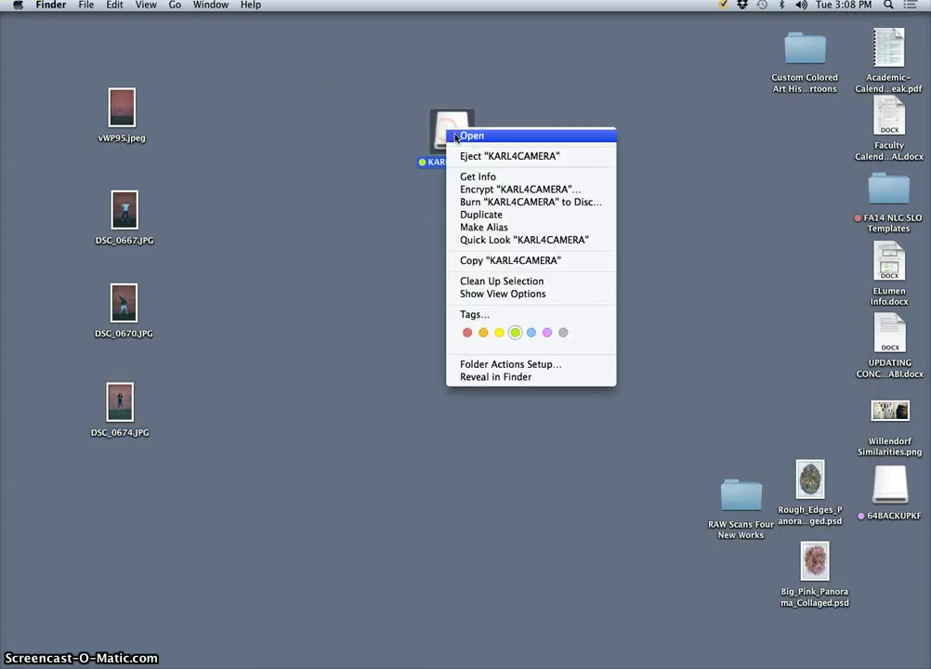
pyautogui.click(513, 112)
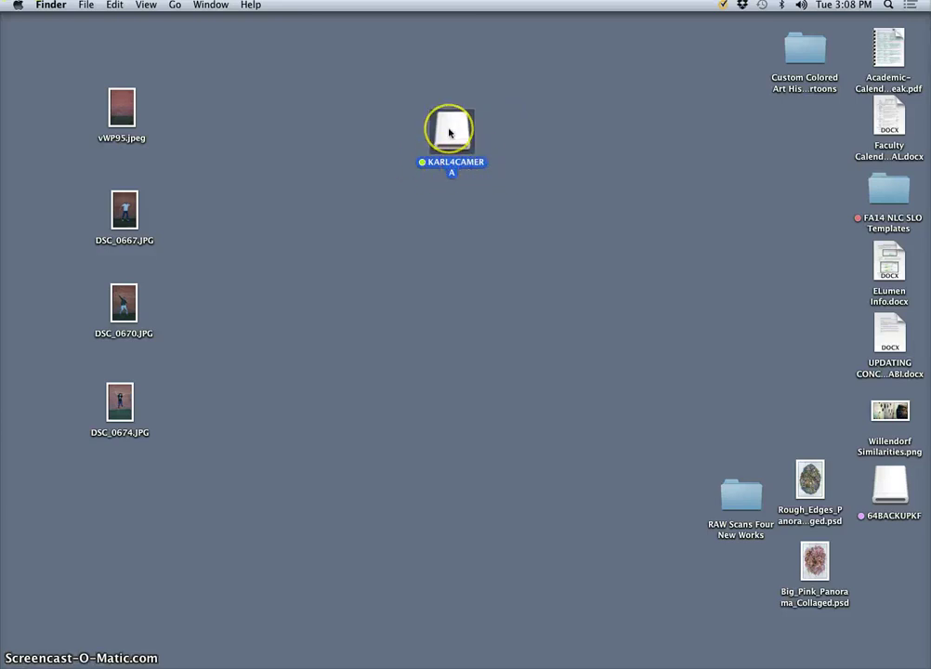
# Try to eject the KARL4CAMERA card and move its icon down toward the middle of the desktop
pyautogui.click(450, 133)
pyautogui.rightClick(453, 132)
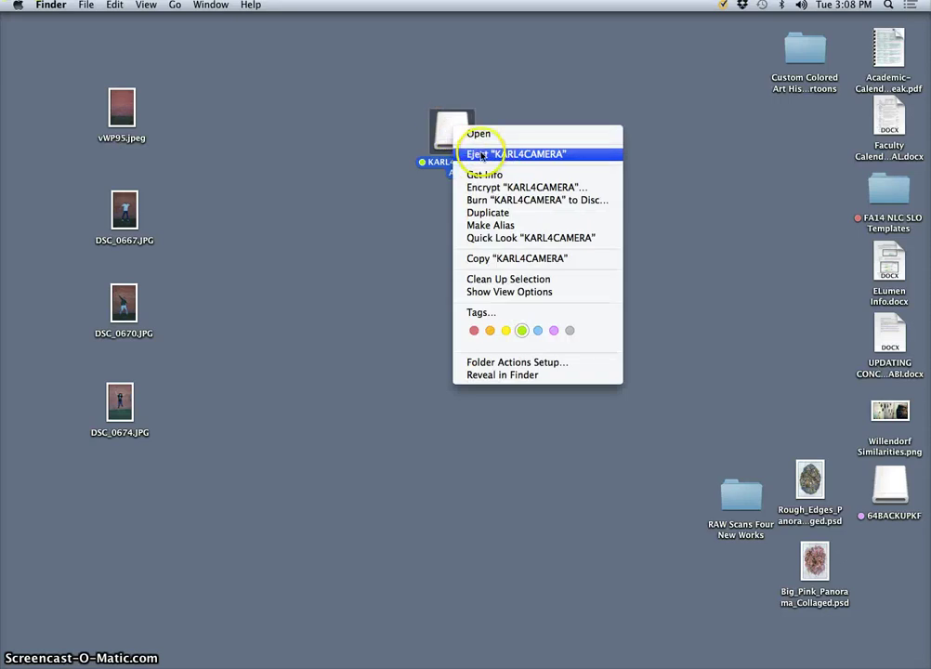
pyautogui.click(481, 156)
pyautogui.moveTo(460, 130); pyautogui.dragTo(498, 296)
pyautogui.rightClick(498, 296)
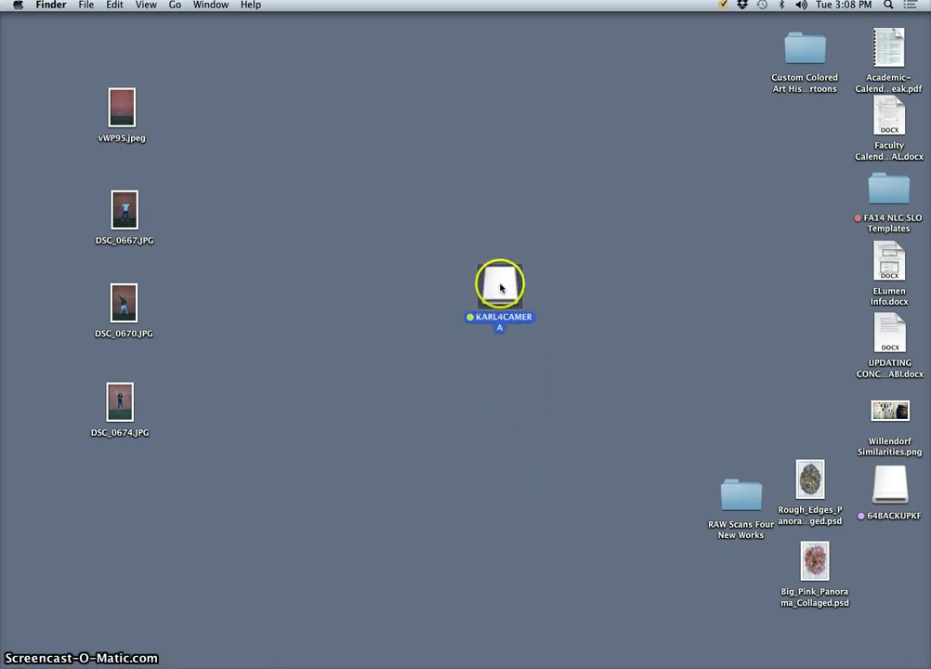
pyautogui.click(588, 260)
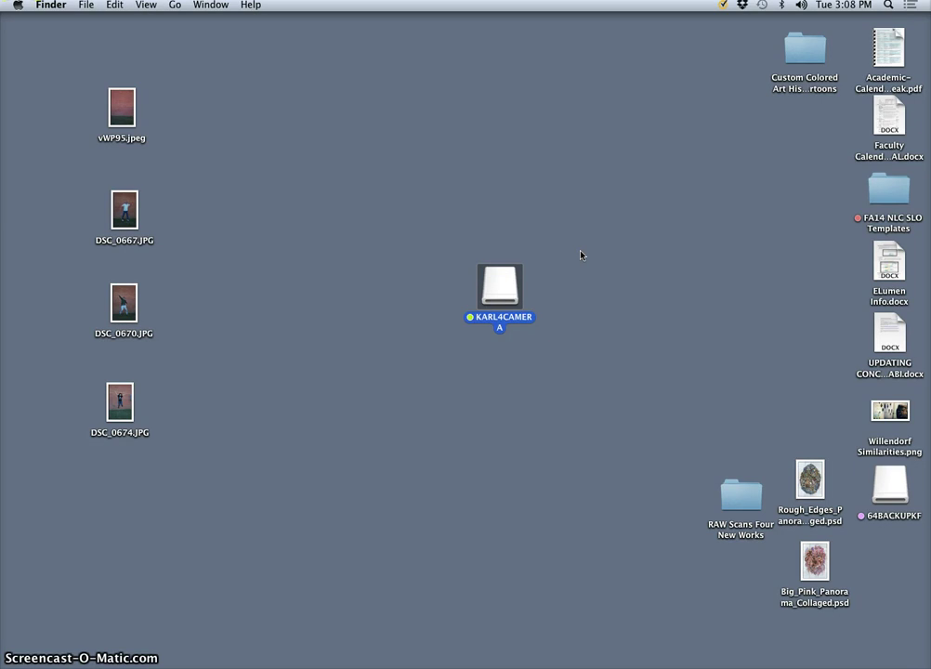
pyautogui.press('XF86AudioRaiseVolume')
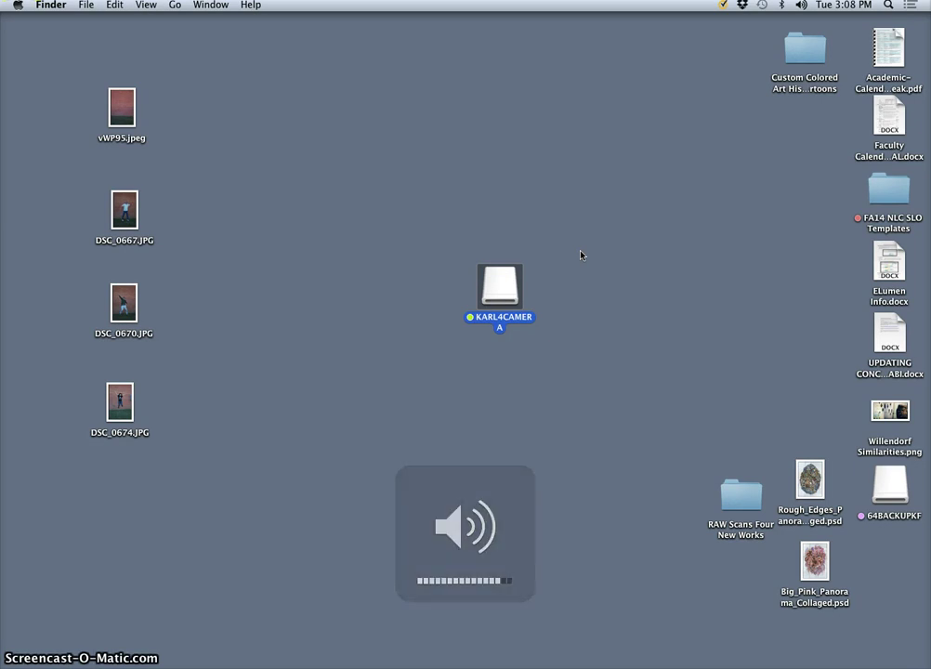
pyautogui.click(581, 254)
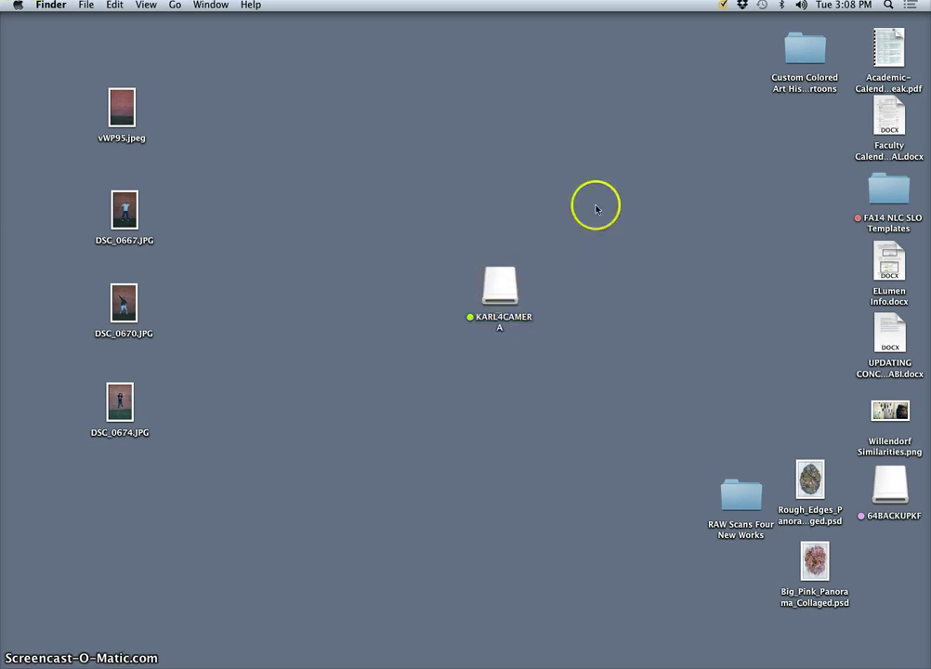
# Move the KARL4CAMERA icon back up on the desktop and try once more to eject the card
pyautogui.moveTo(509, 290); pyautogui.dragTo(472, 163)
pyautogui.rightClick(472, 162)
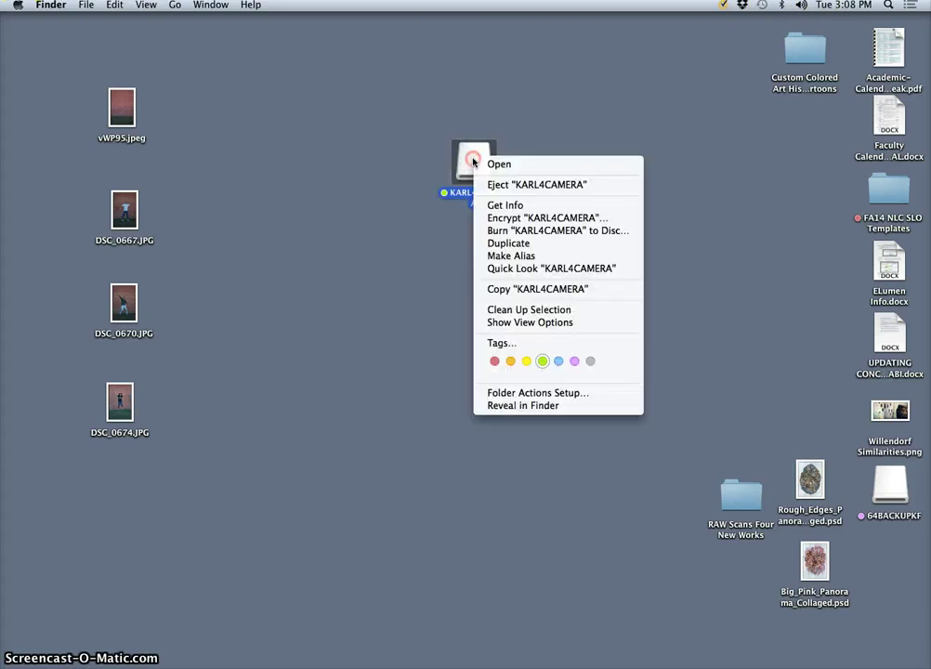
pyautogui.click(530, 185)
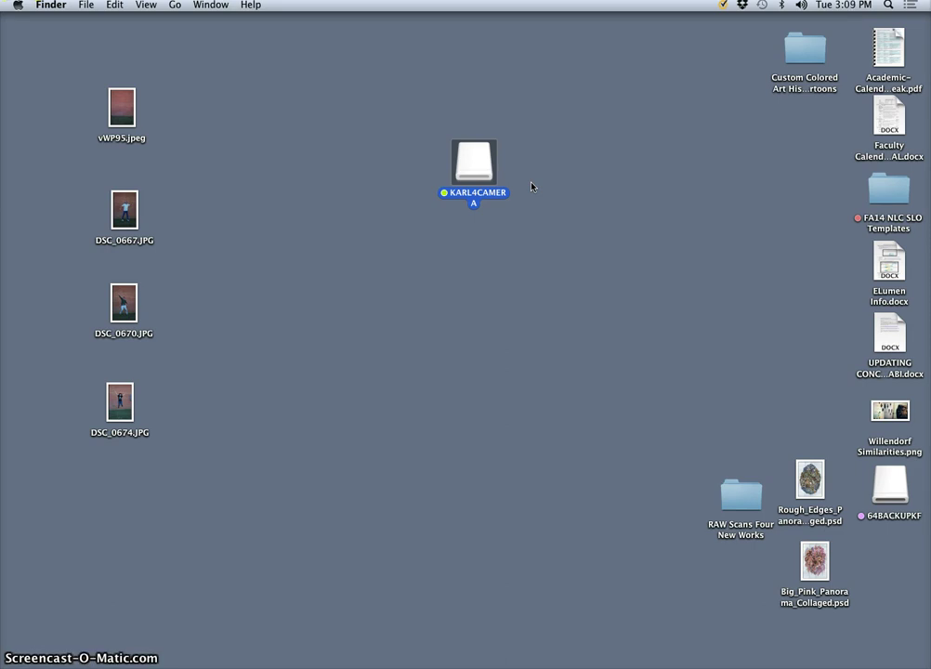
pyautogui.click(545, 218)
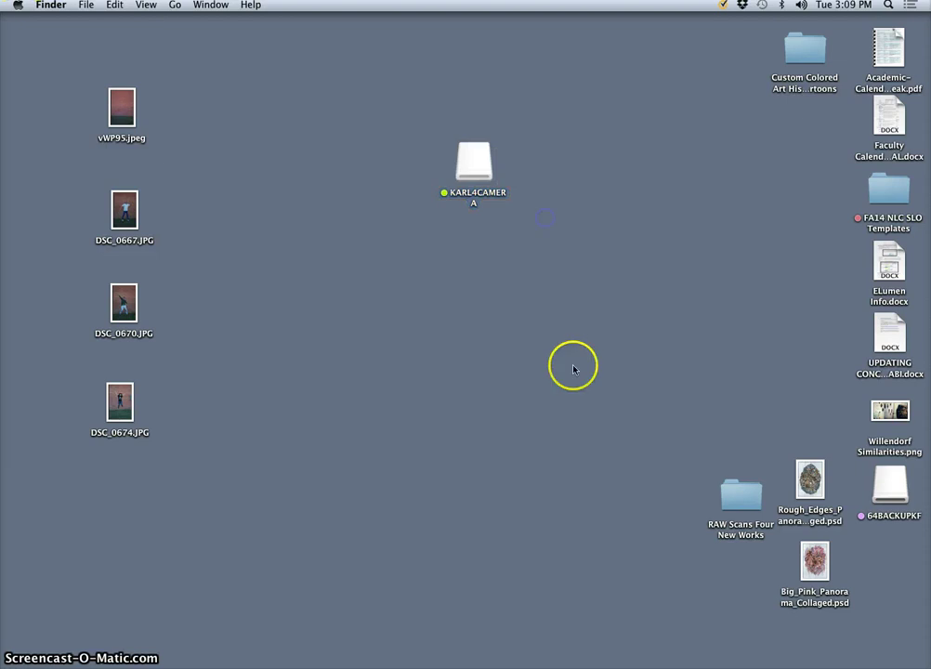
pyautogui.click(508, 609)
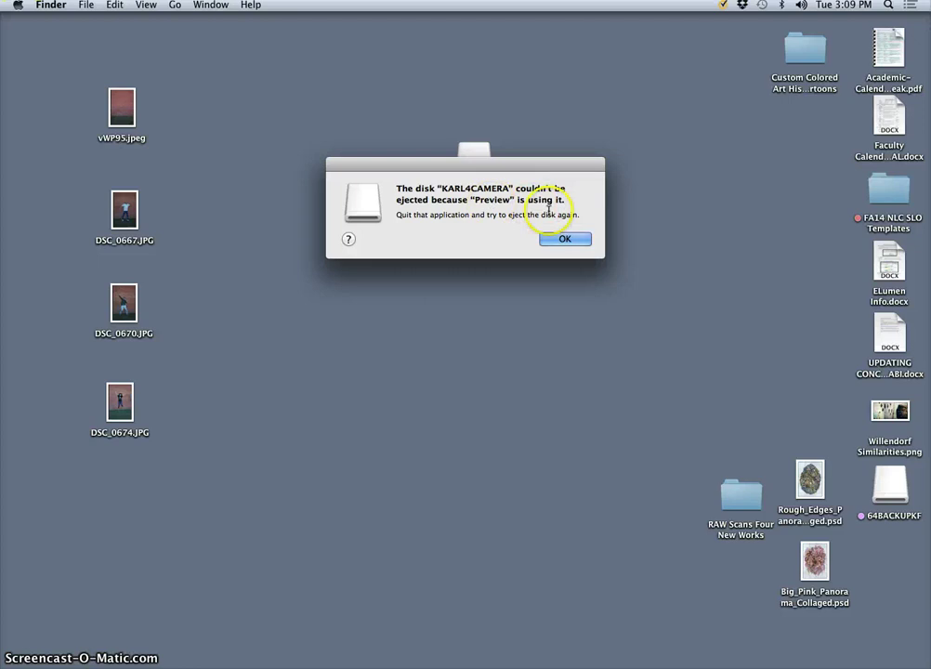
pyautogui.click(575, 238)
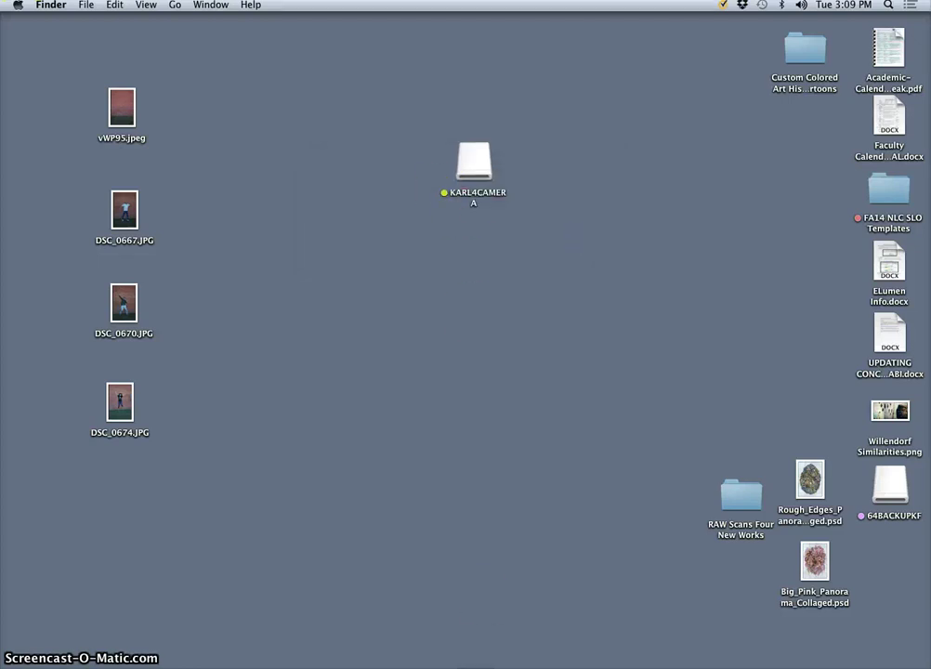
# Quit Preview and eject the KARL4CAMERA card
pyautogui.rightClick(244, 662)
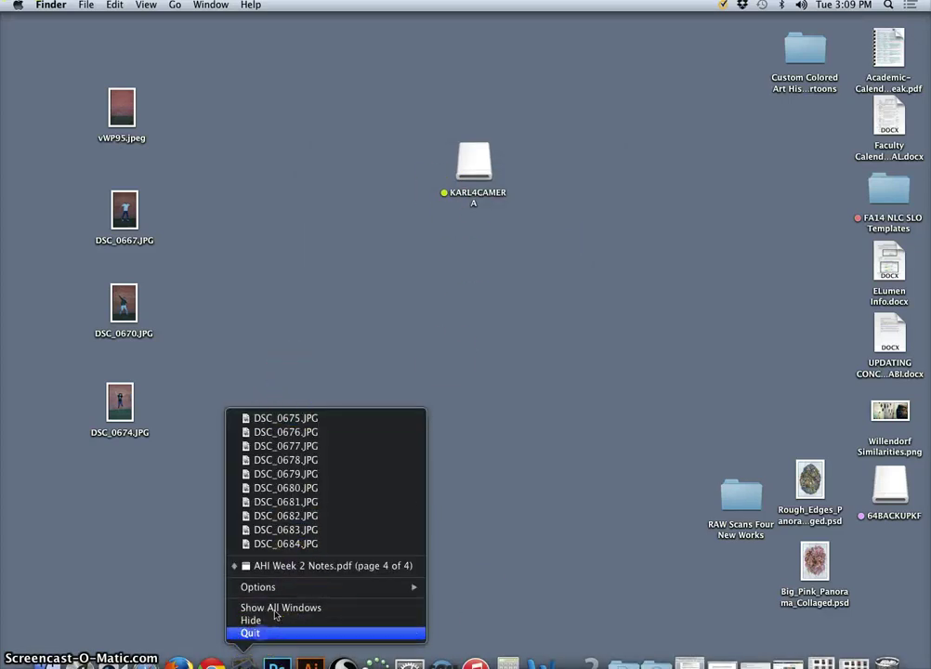
pyautogui.click(503, 263)
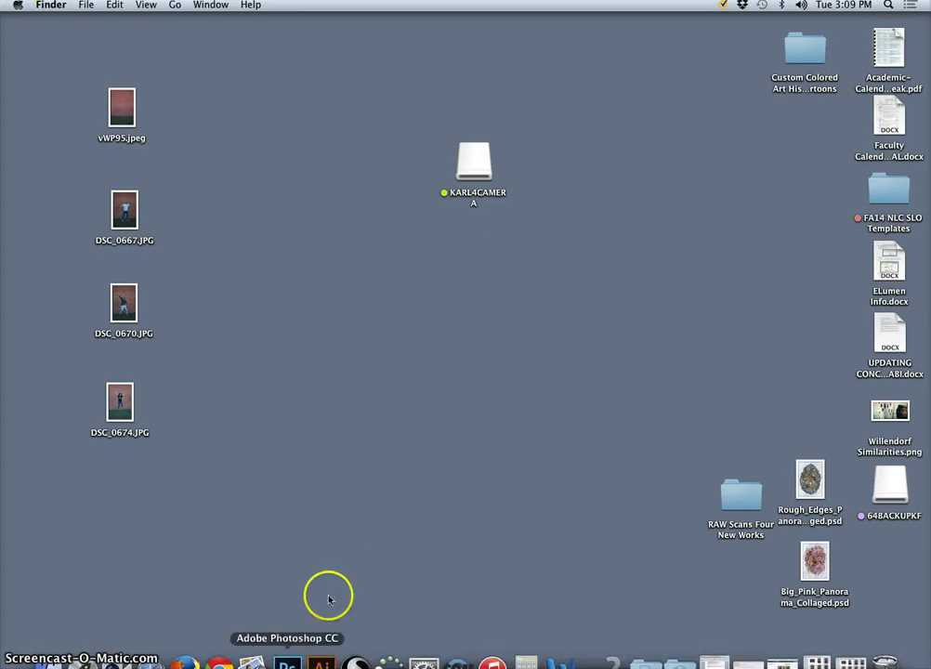
pyautogui.rightClick(459, 166)
pyautogui.click(631, 182)
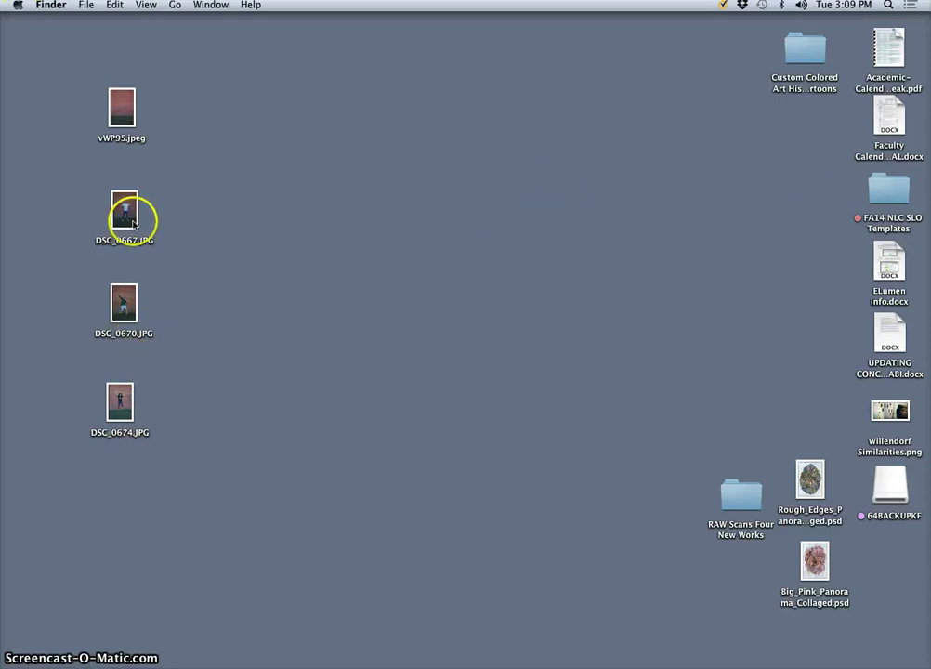
# Arrange DSC_0667.JPG, DSC_0670.JPG and DSC_0674.JPG in a tighter column beneath vWP95.jpeg on the desktop
pyautogui.moveTo(134, 214); pyautogui.dragTo(125, 227)
pyautogui.moveTo(124, 302); pyautogui.dragTo(121, 247)
pyautogui.moveTo(127, 388); pyautogui.dragTo(118, 290)
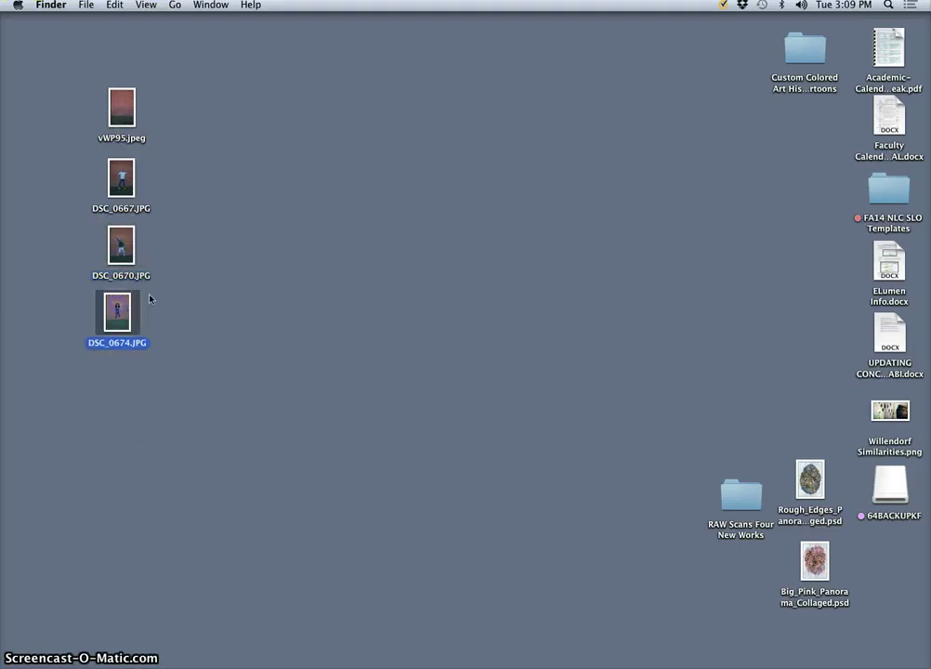
pyautogui.click(262, 203)
pyautogui.moveTo(220, 89); pyautogui.dragTo(176, 363)
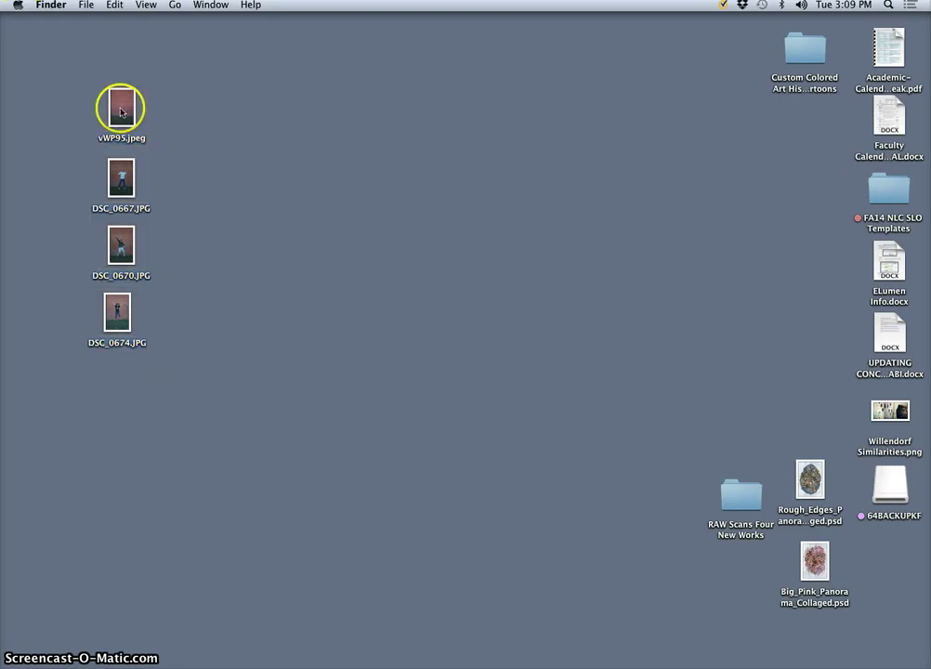
# Open vWP95.jpeg, DSC_0667.JPG, DSC_0670.JPG and DSC_0674.JPG together in Adobe Photoshop CC
pyautogui.click(121, 113)
pyautogui.keyDown('shift'); pyautogui.click(121, 178); pyautogui.keyUp('shift')
pyautogui.keyDown('shift'); pyautogui.click(120, 245); pyautogui.keyUp('shift')
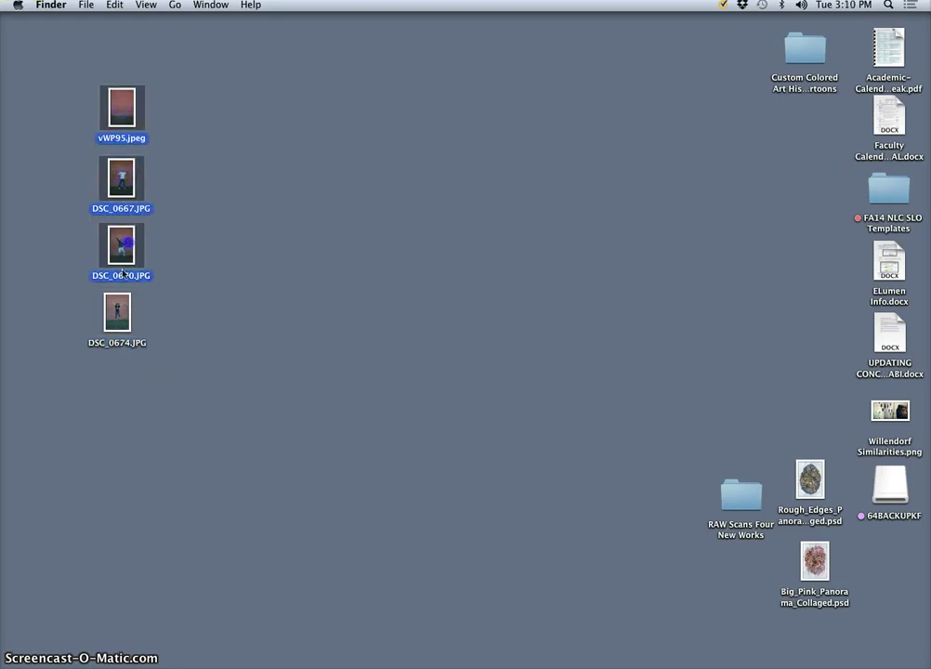
pyautogui.keyDown('shift'); pyautogui.click(117, 312); pyautogui.keyUp('shift')
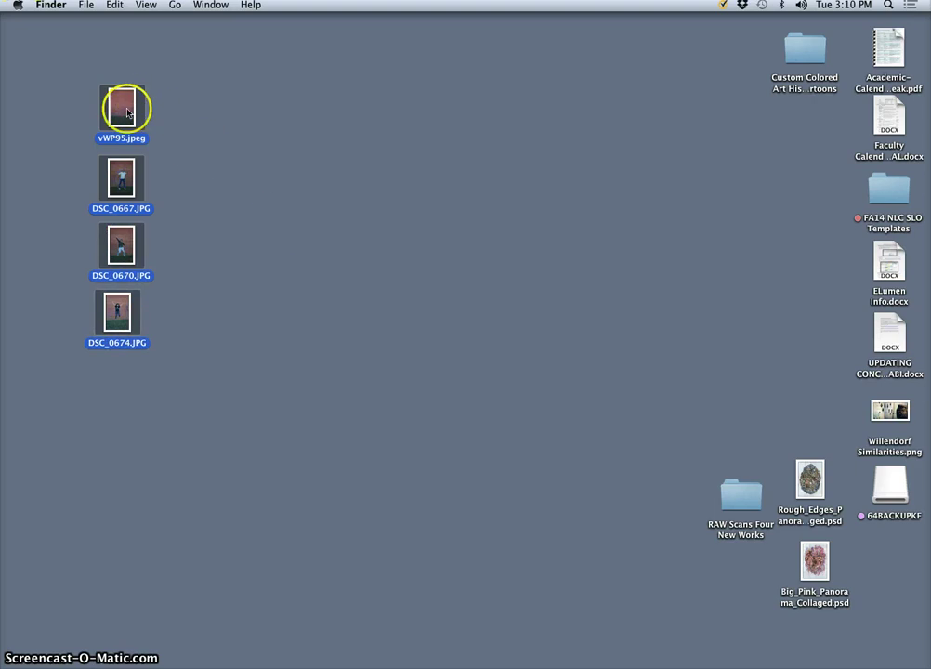
pyautogui.rightClick(127, 113)
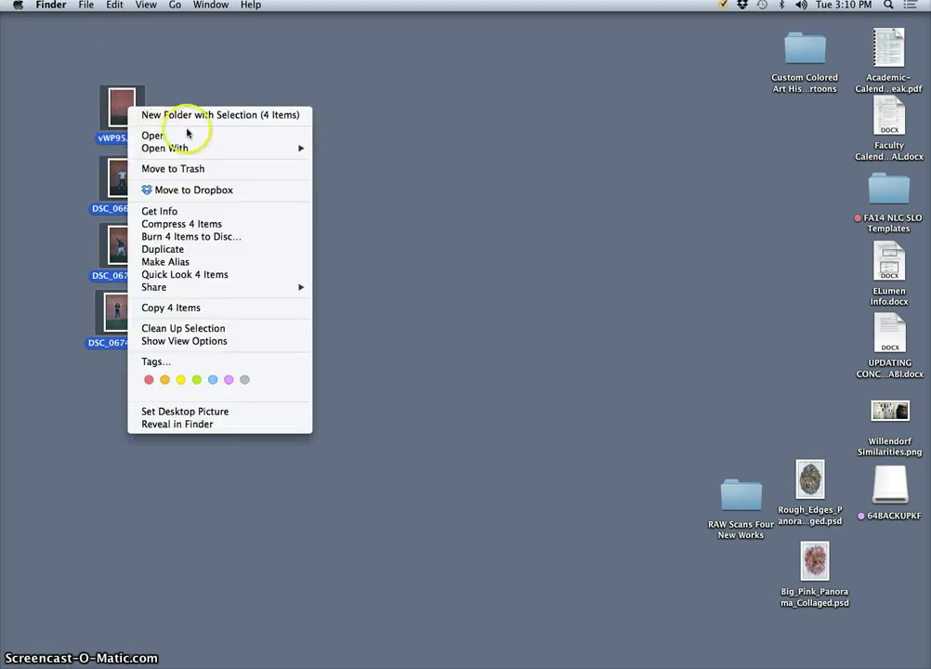
pyautogui.moveTo(186, 149)
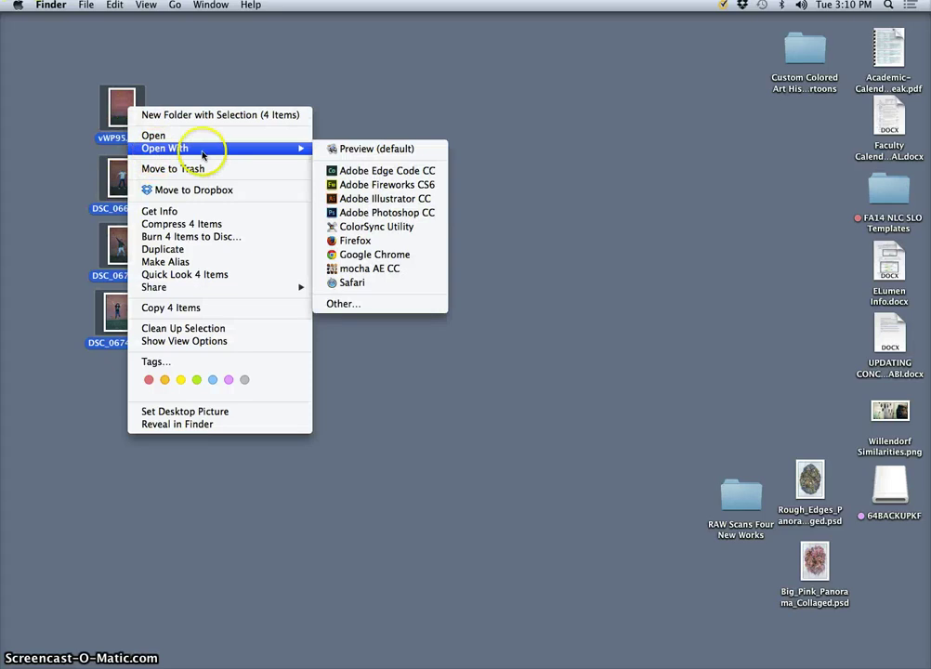
pyautogui.click(379, 213)
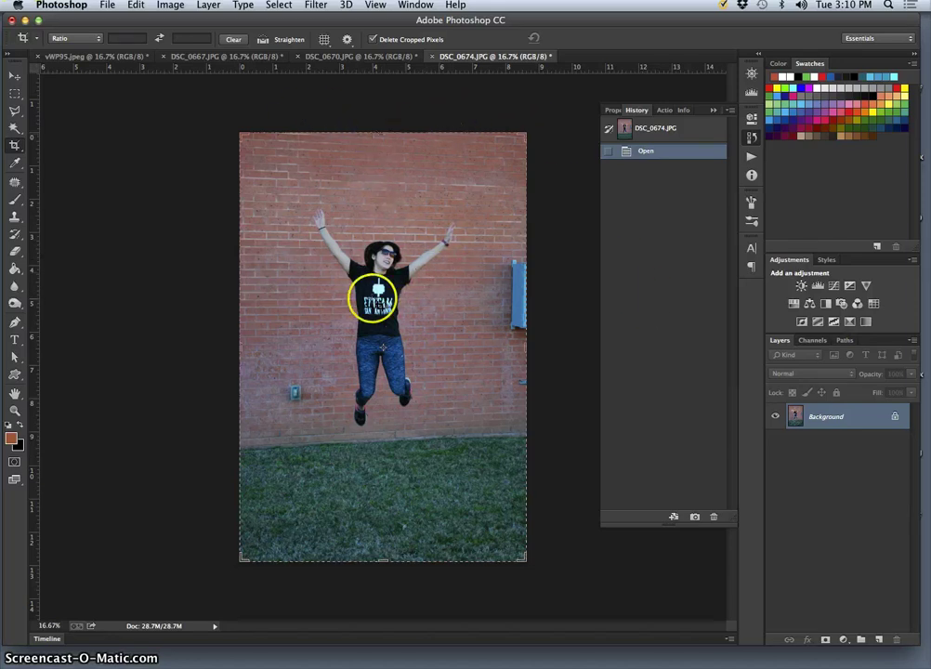
# Look through the open photo documents and float them all in separate windows, starting with DSC_0674.JPG
pyautogui.click(312, 57)
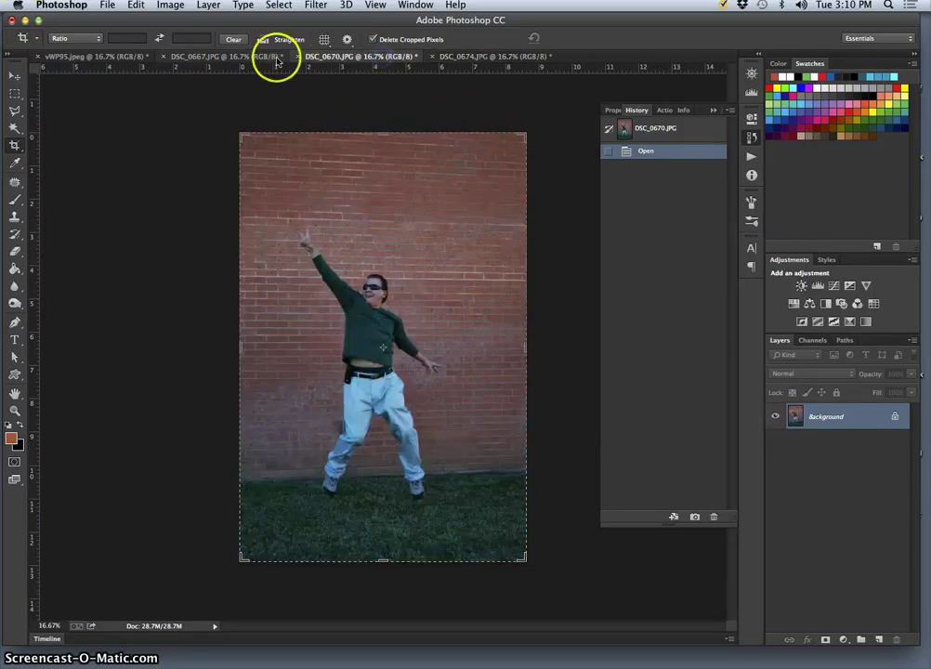
pyautogui.click(214, 57)
pyautogui.click(82, 56)
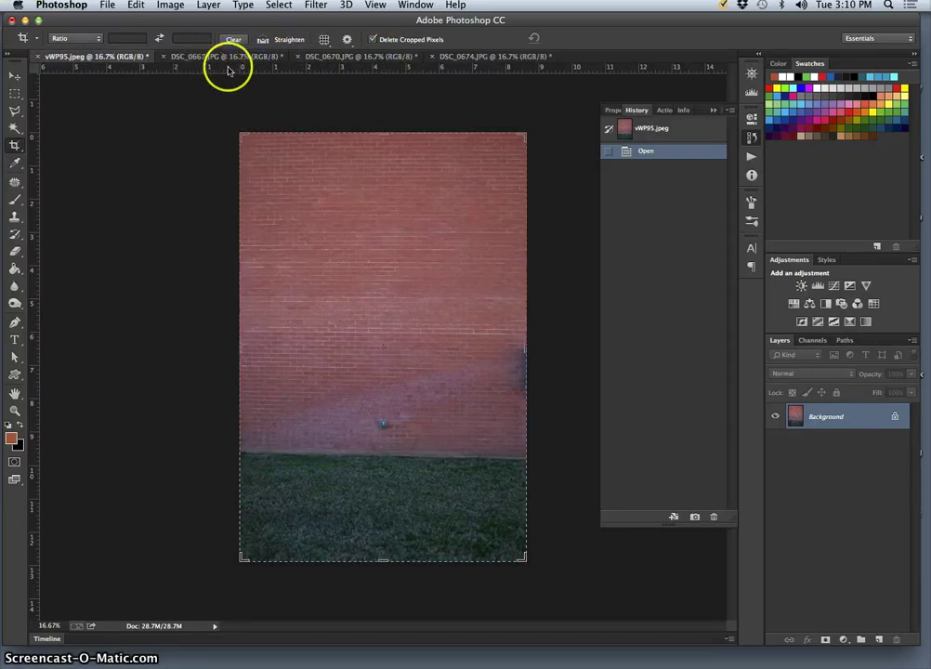
pyautogui.click(463, 58)
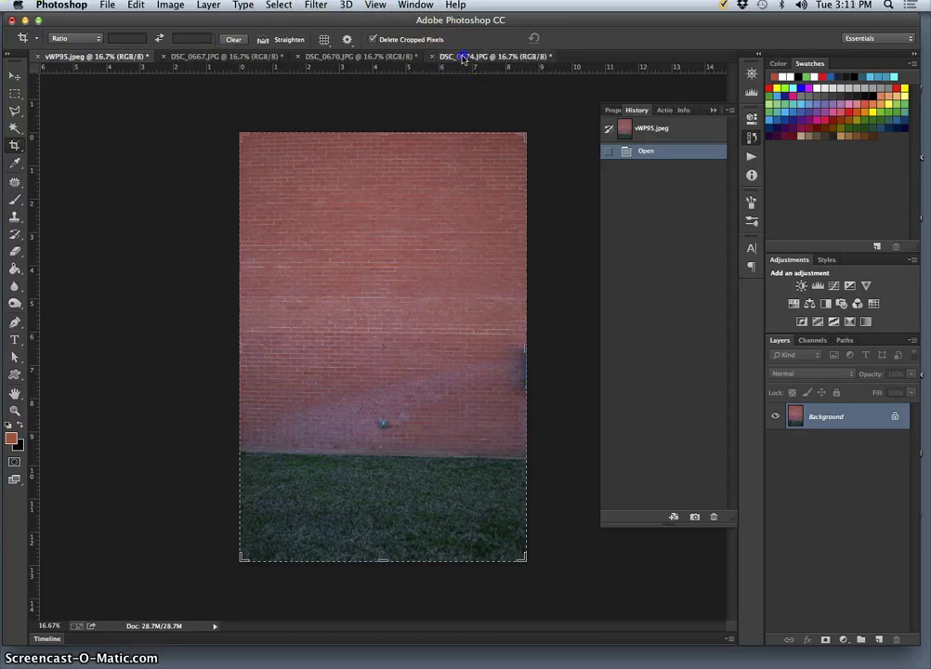
pyautogui.moveTo(467, 90); pyautogui.dragTo(444, 117)
pyautogui.click(507, 122)
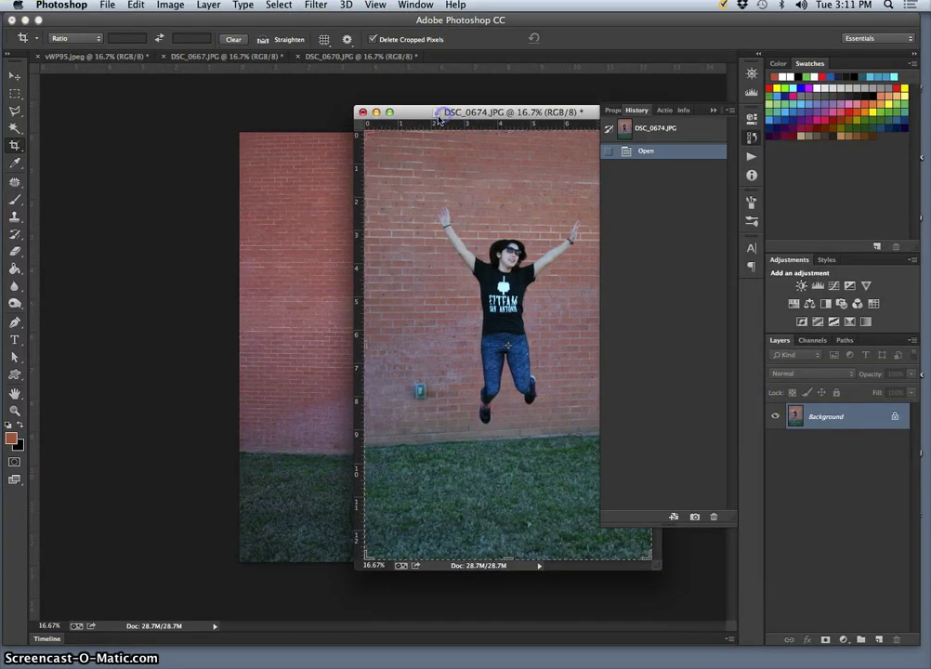
pyautogui.click(411, 7)
pyautogui.moveTo(452, 19)
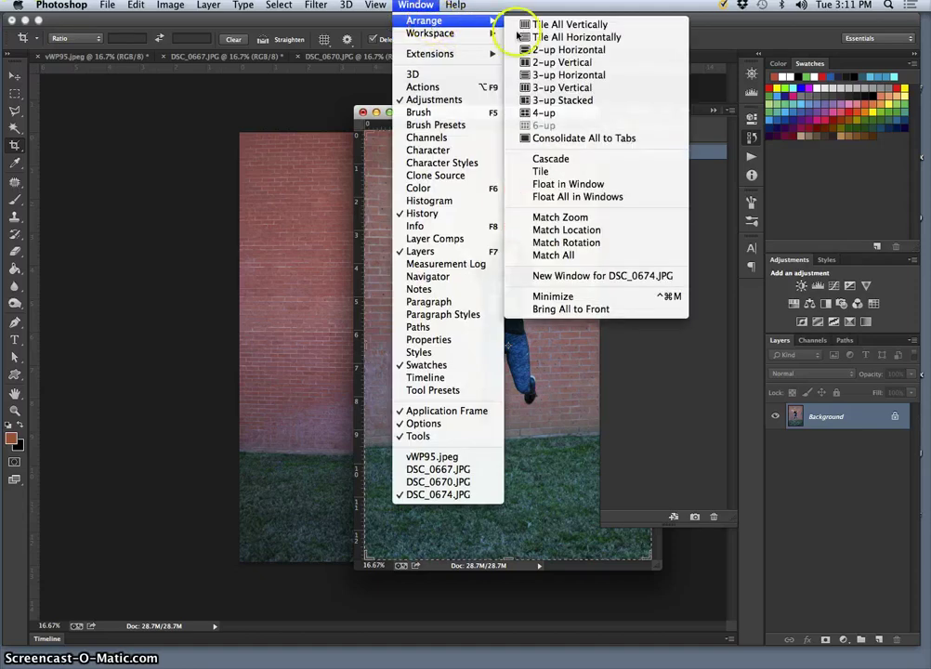
pyautogui.click(555, 198)
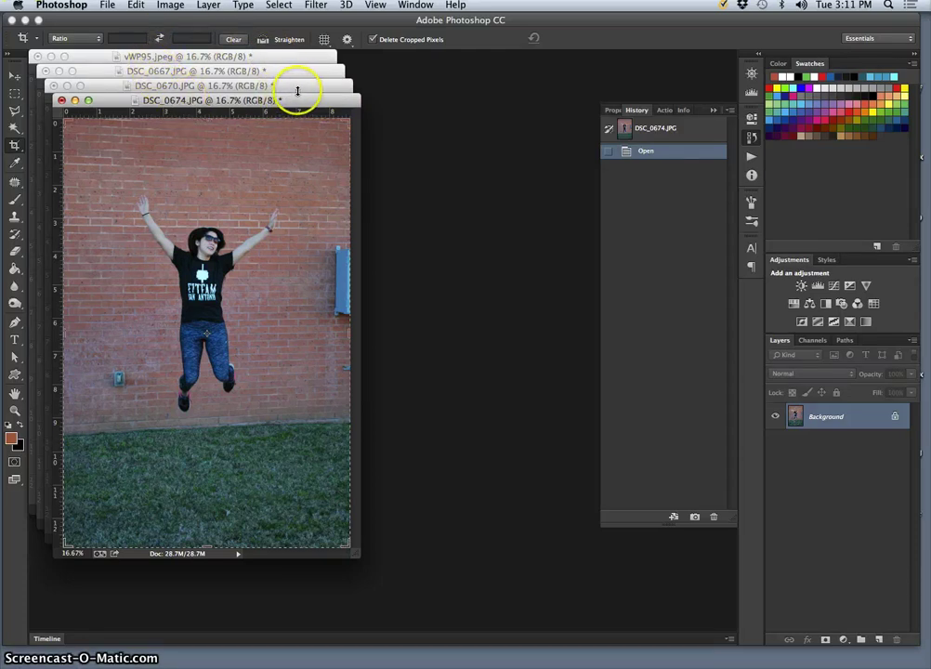
# Show all open Photoshop windows at once and bring DSC_0670.JPG to the front
pyautogui.hotkey('ctrl', 'Down')
pyautogui.press('Right')
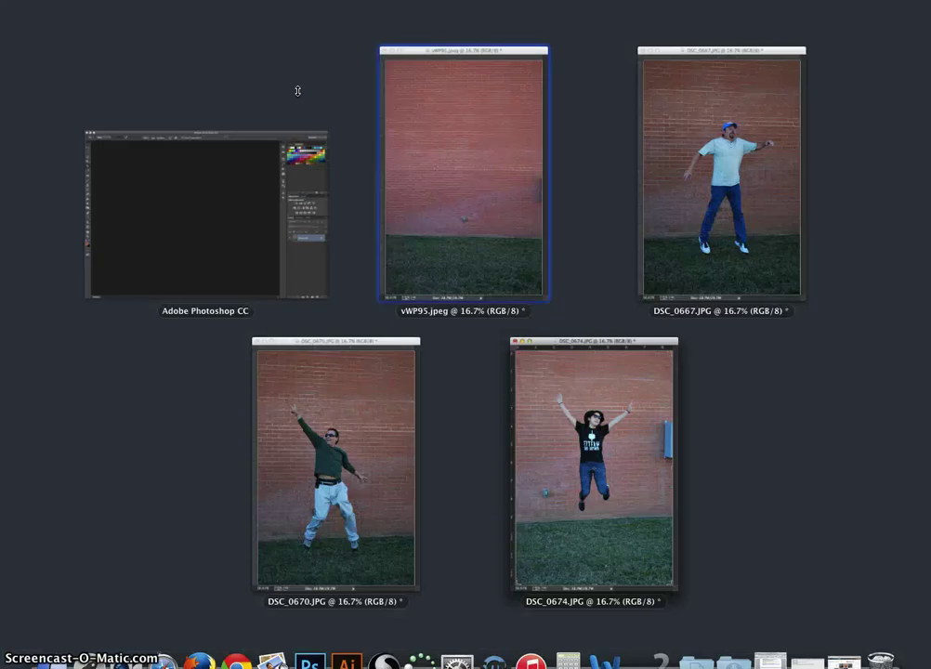
pyautogui.press('Right')
pyautogui.press('Down')
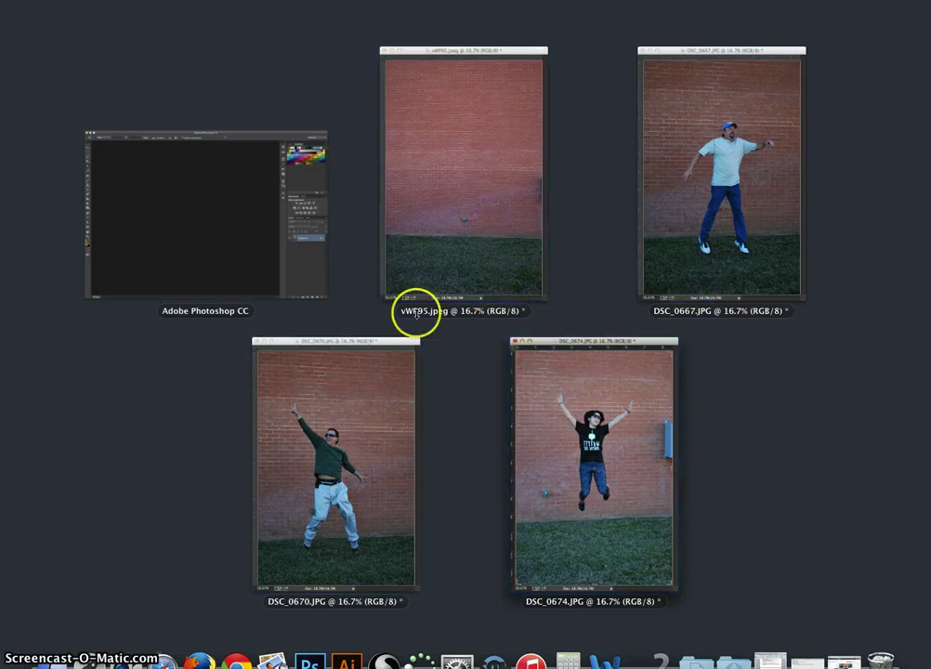
pyautogui.click(381, 435)
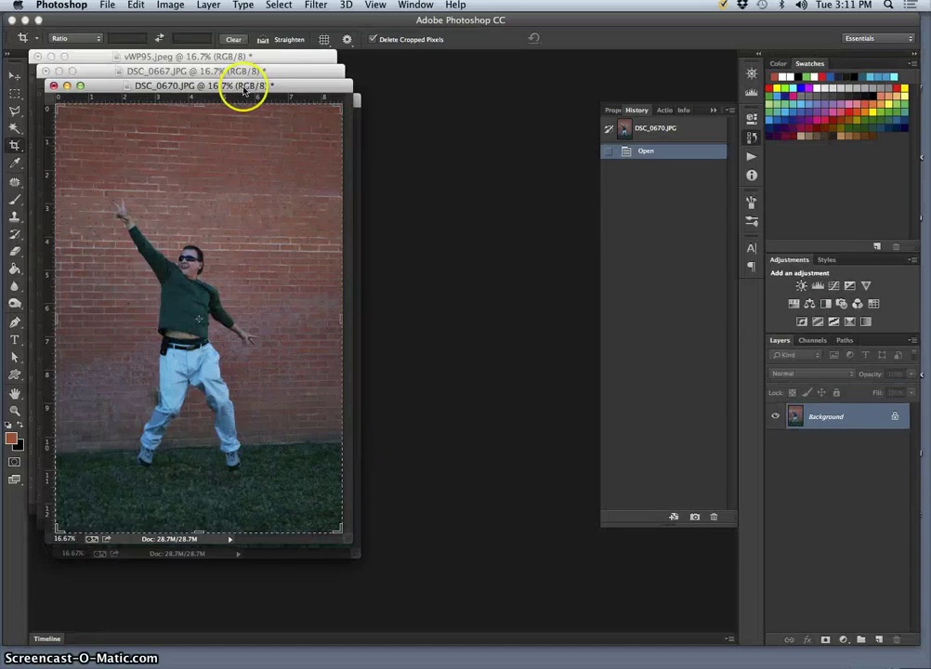
# Bring the empty background photo vWP95.jpeg to the front and move its window away from the stacked photos
pyautogui.hotkey('ctrl', 'Down')
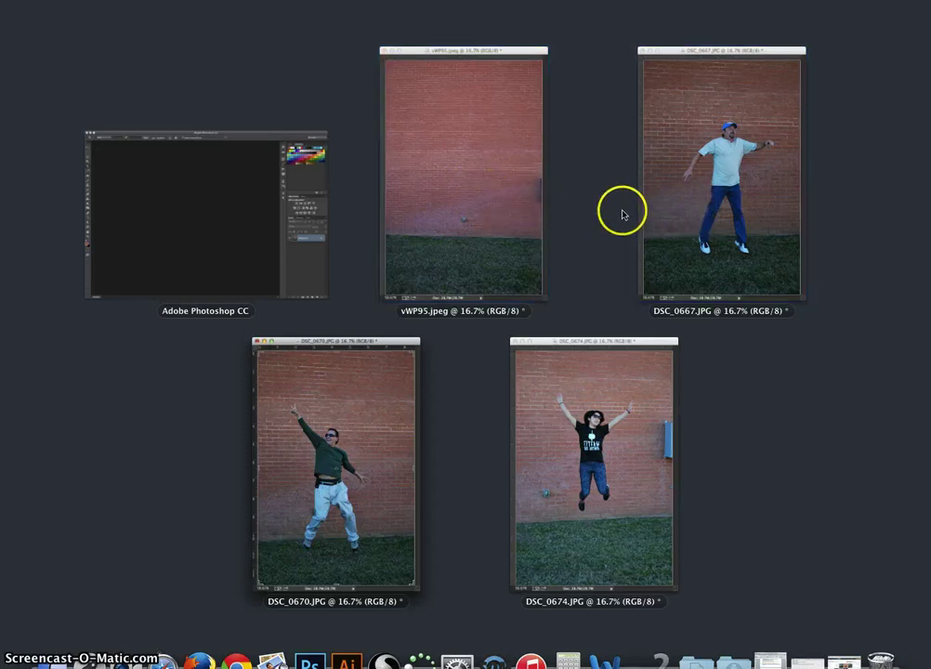
pyautogui.click(506, 219)
pyautogui.moveTo(301, 54); pyautogui.dragTo(526, 117)
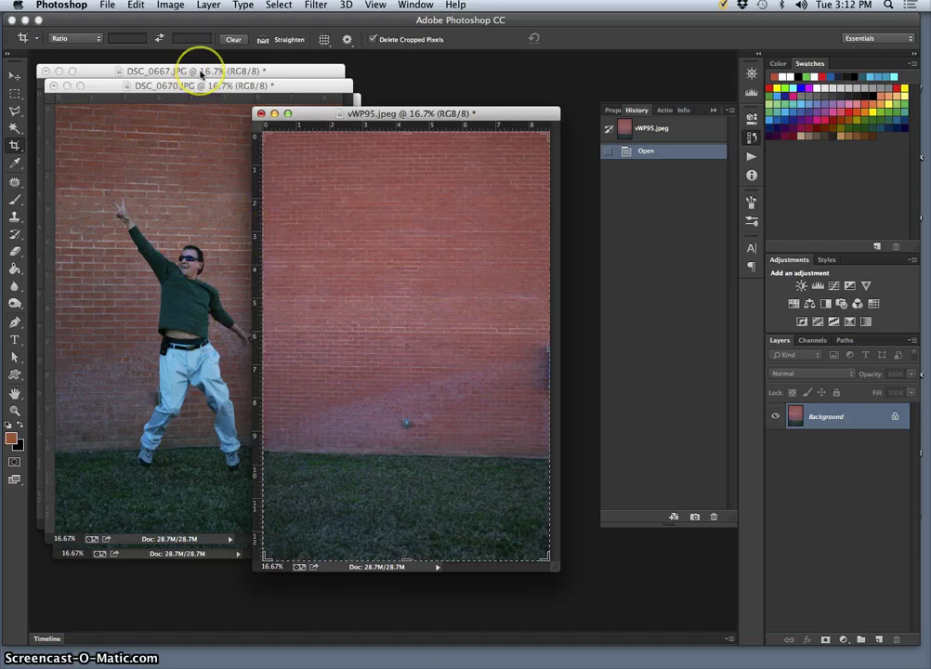
# Set DSC_0674.JPG and the background photo vWP95.jpeg side by side and collapse the History panel
pyautogui.hotkey('ctrl', 'Down')
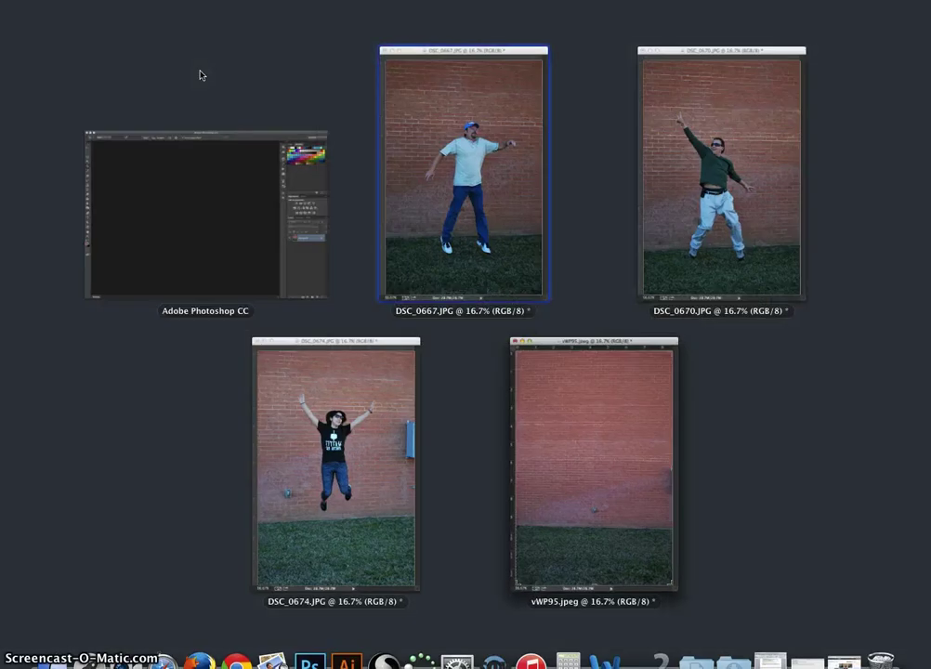
pyautogui.click(353, 372)
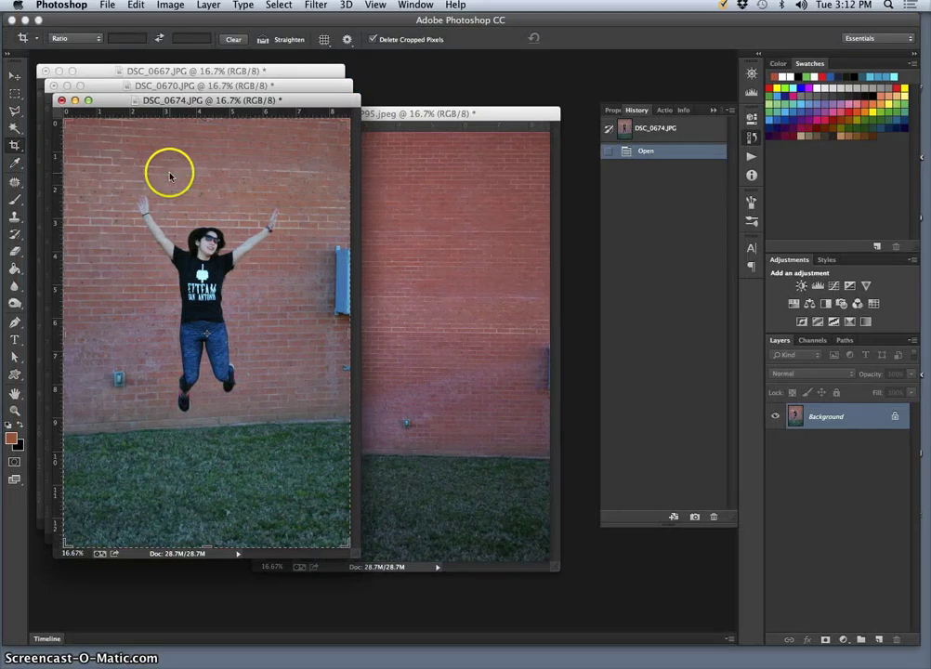
pyautogui.moveTo(483, 114); pyautogui.dragTo(666, 110)
pyautogui.click(713, 111)
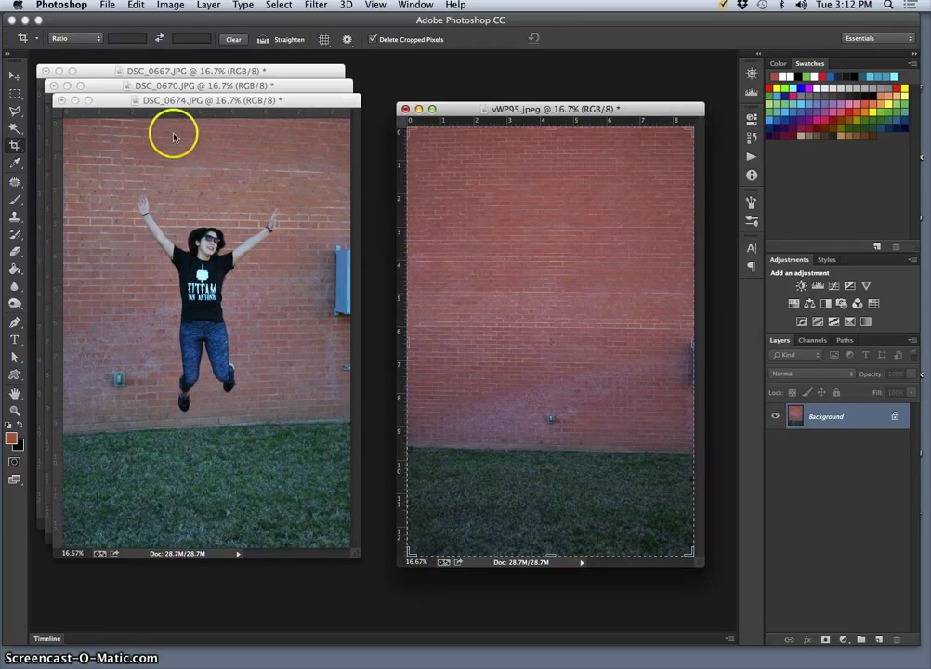
# Select the jumper's lower body, from the shirt lettering down to the shoes, in DSC_0674.JPG with the Rectangular Marquee tool
pyautogui.click(16, 93)
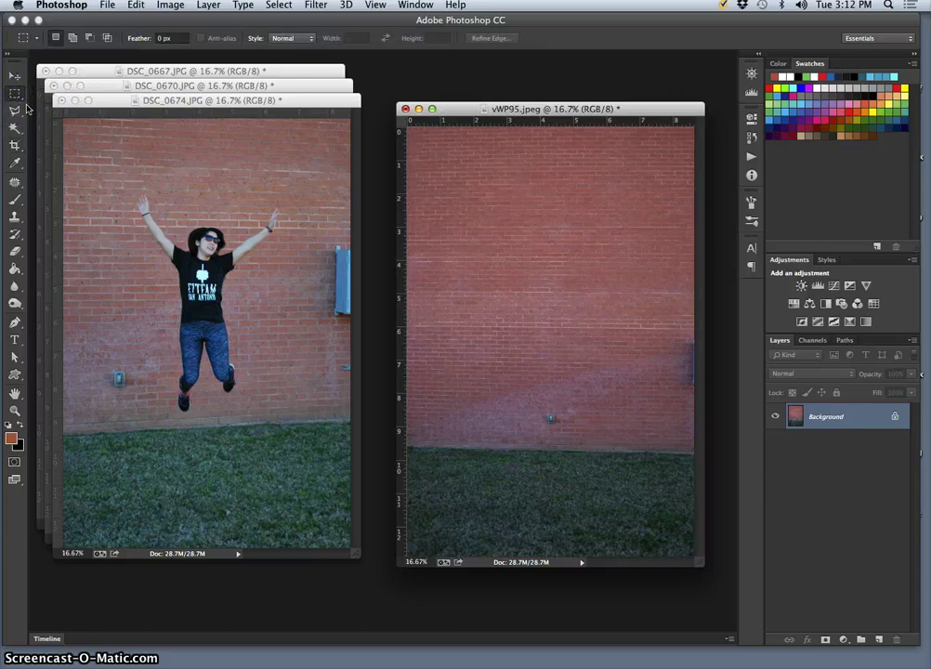
pyautogui.click(17, 94)
pyautogui.rightClick(13, 94)
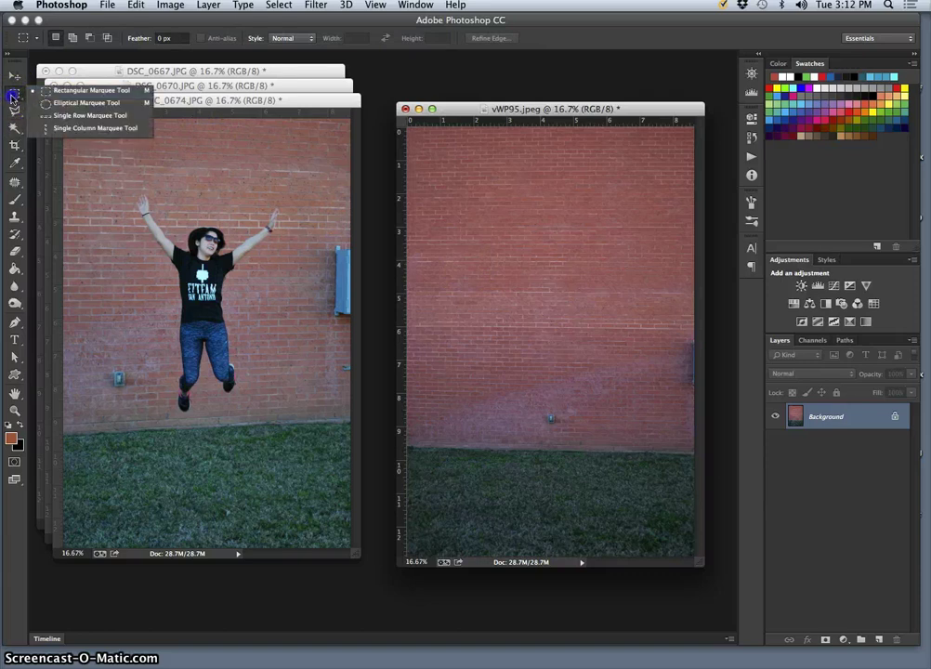
pyautogui.click(15, 98)
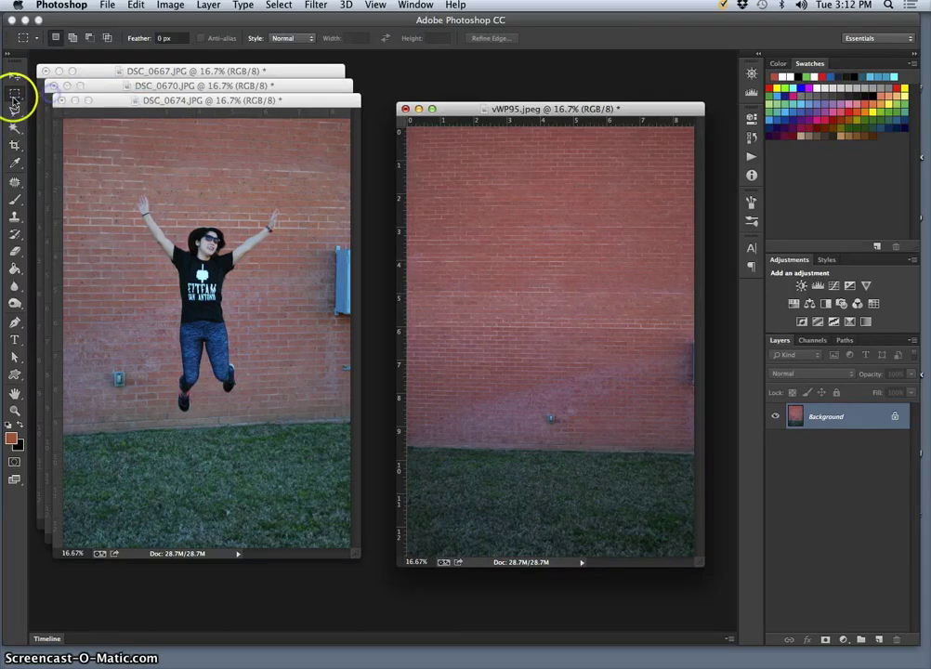
pyautogui.click(153, 286)
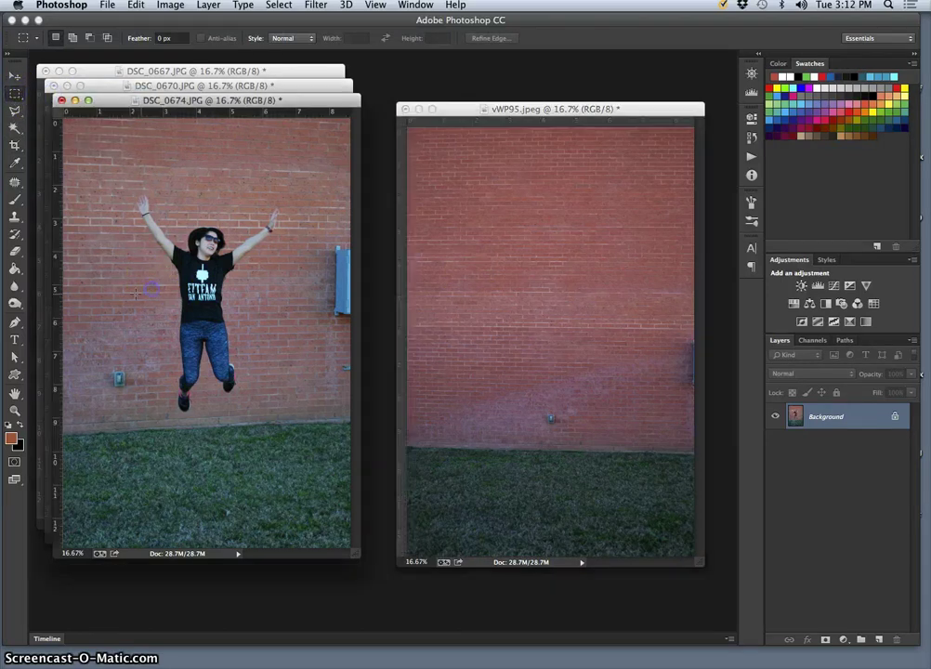
pyautogui.moveTo(206, 332); pyautogui.dragTo(268, 422)
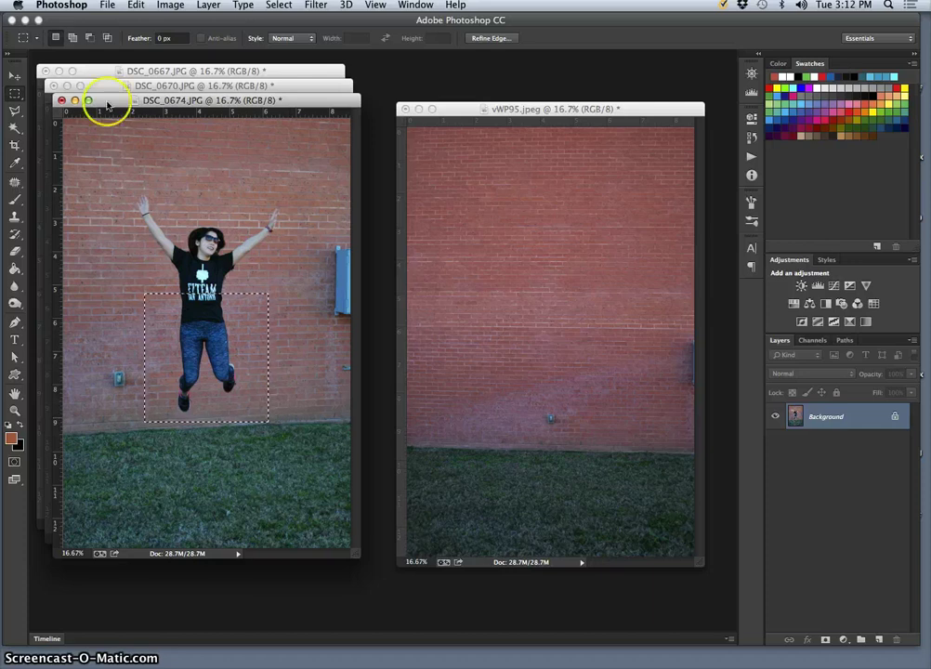
# Move the selected legs into vWP95.jpeg and position them on the brick wall just above the grass
pyautogui.click(14, 76)
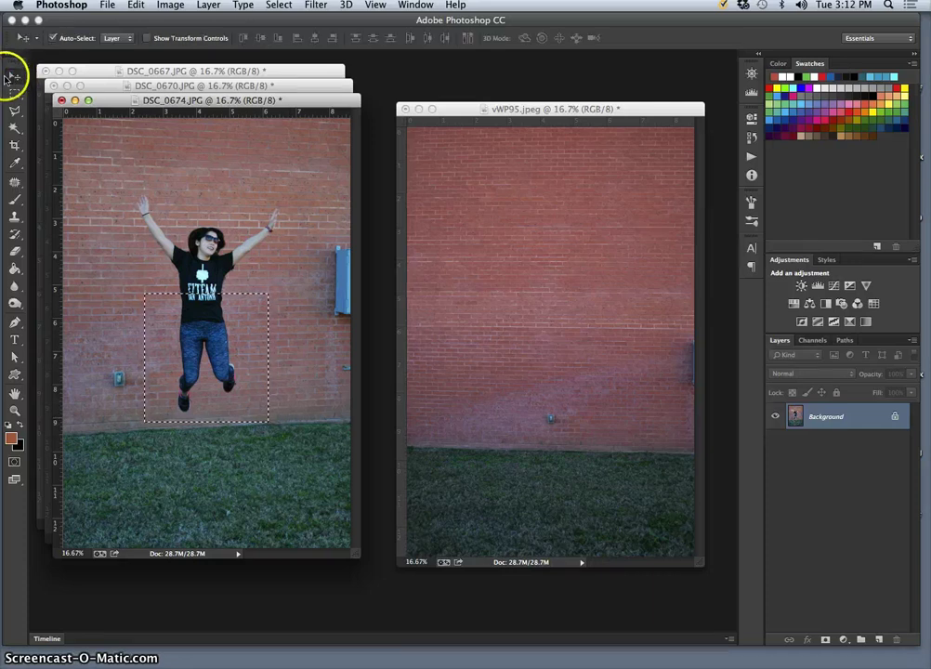
pyautogui.moveTo(213, 335); pyautogui.dragTo(499, 322)
pyautogui.moveTo(554, 317); pyautogui.dragTo(555, 317)
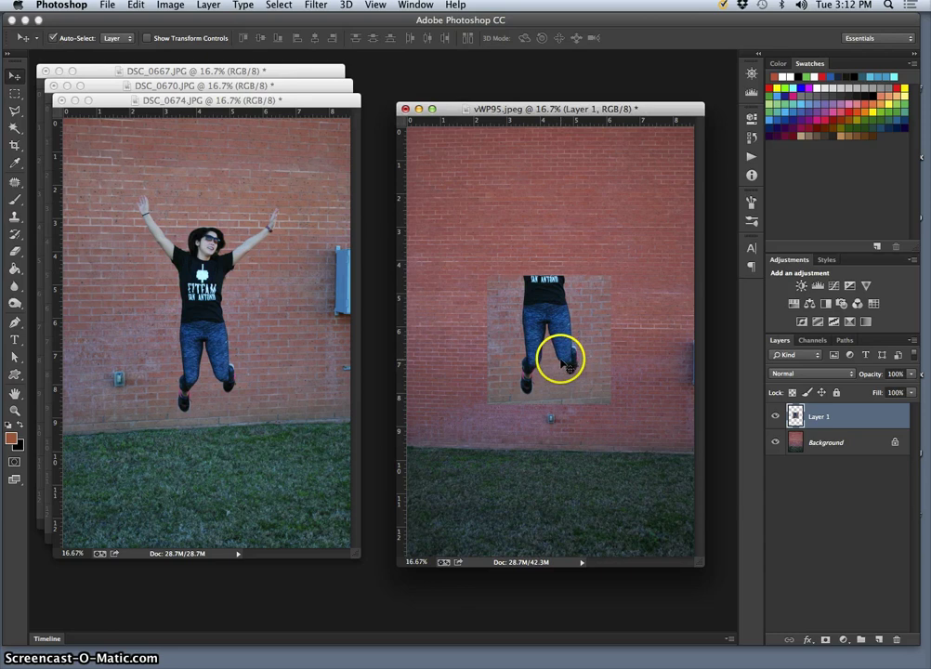
pyautogui.moveTo(564, 366); pyautogui.dragTo(566, 409)
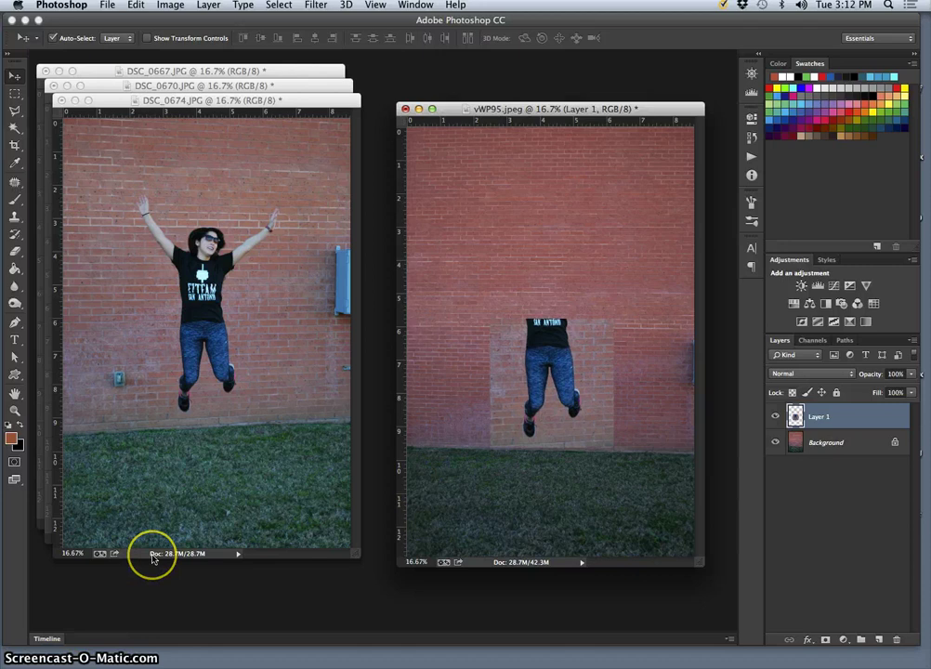
# Look through the window arrangement options and check the four photo files on the desktop
pyautogui.click(414, 6)
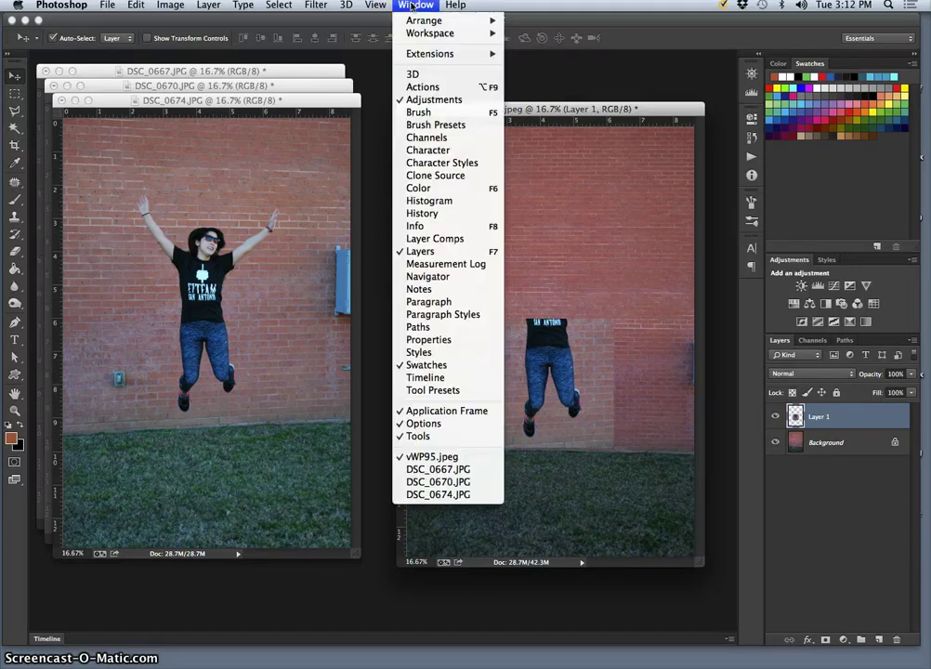
pyautogui.moveTo(427, 27)
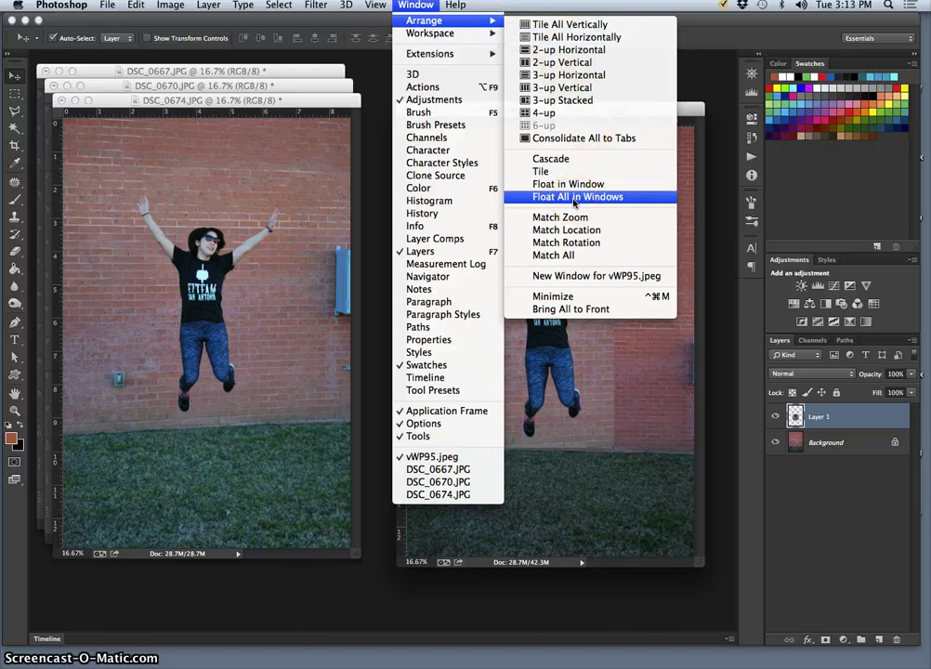
pyautogui.click(375, 190)
pyautogui.press('F11')
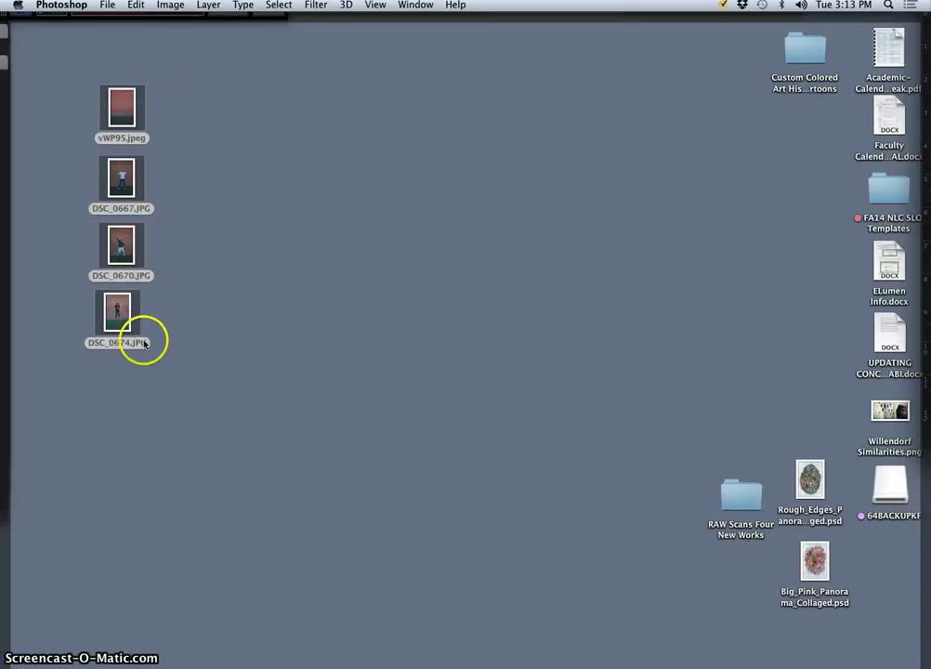
pyautogui.press('F11')
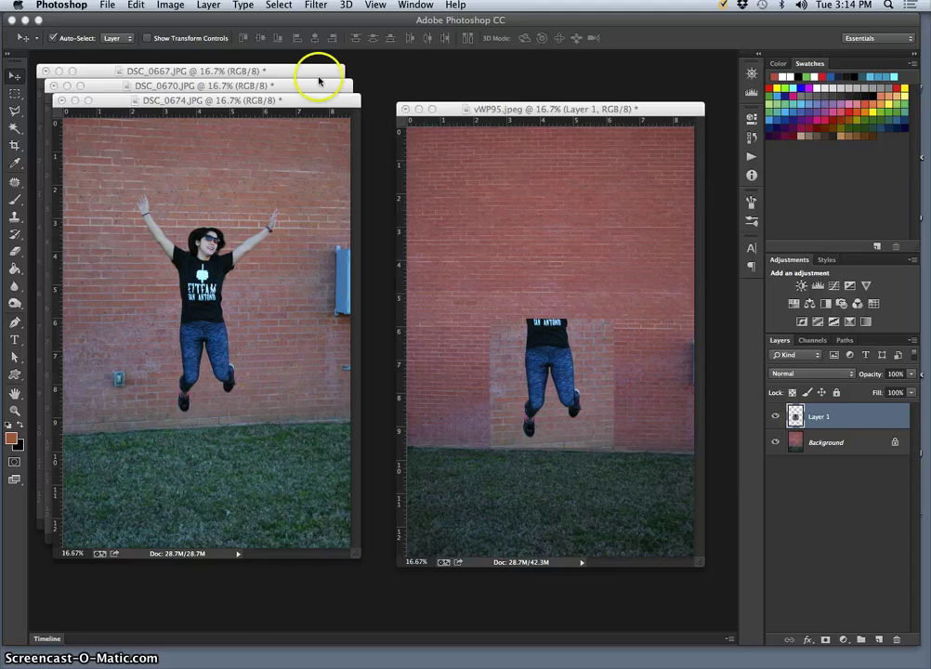
# Close DSC_0674.JPG and move the DSC_0670.JPG window away from the DSC_0667.JPG window behind it
pyautogui.moveTo(323, 105); pyautogui.dragTo(187, 109)
pyautogui.click(188, 100)
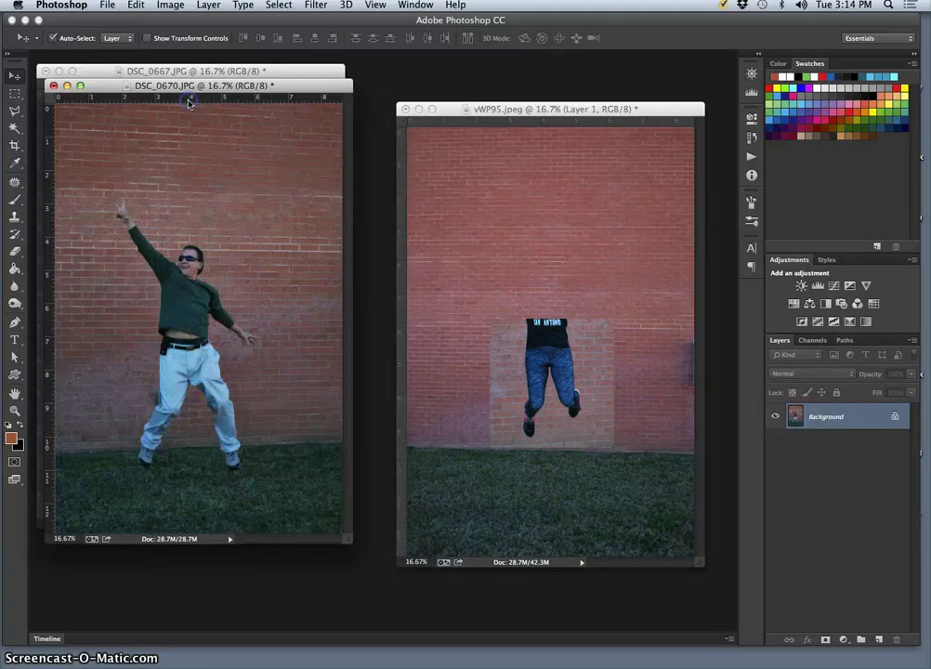
pyautogui.moveTo(202, 96); pyautogui.dragTo(230, 105)
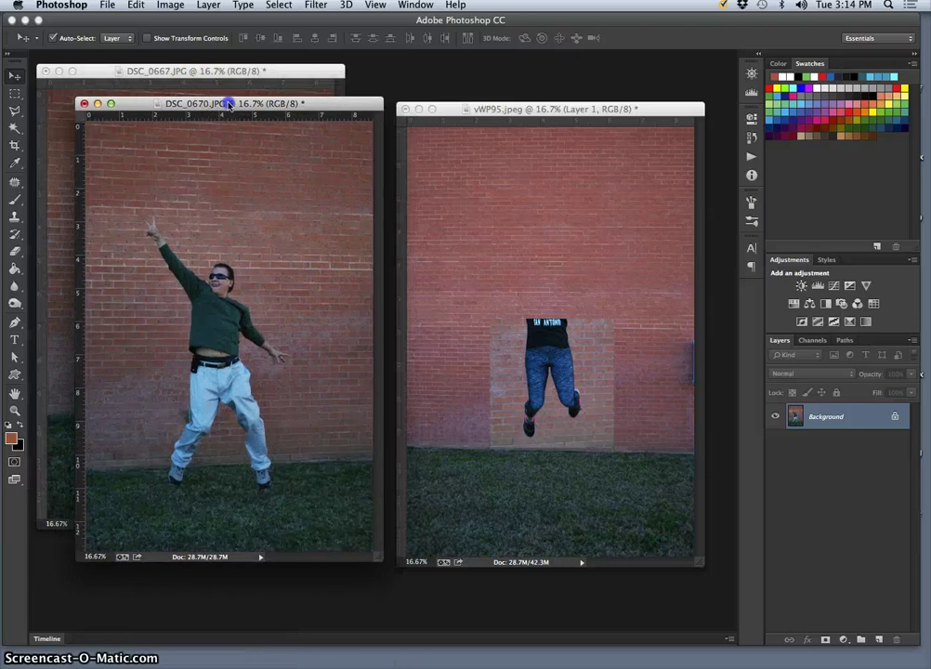
# Bring DSC_0667.JPG to the front and select the man's torso and both arms with a rectangular marquee
pyautogui.click(15, 94)
pyautogui.click(107, 70)
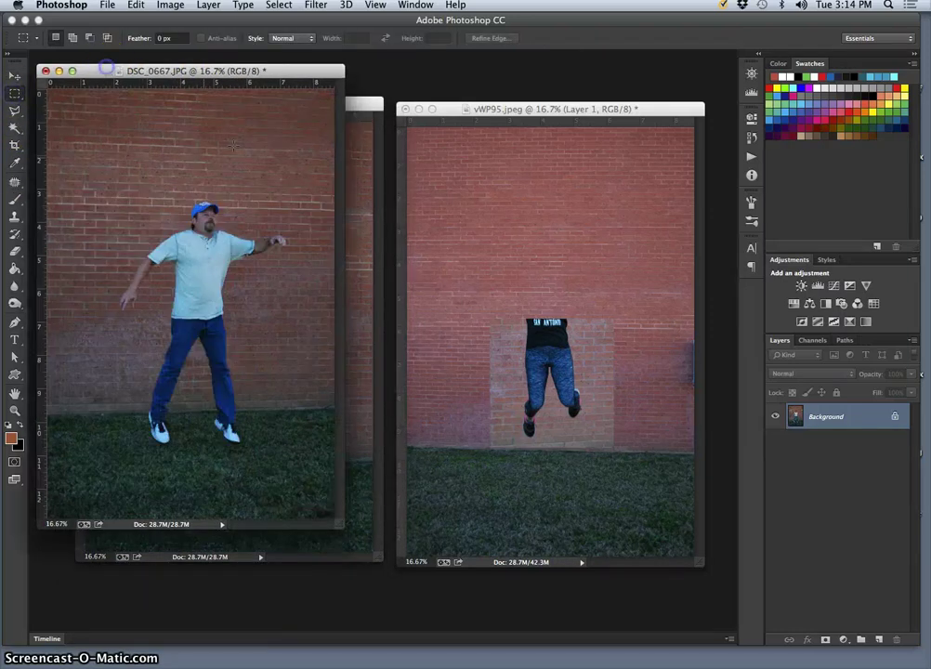
pyautogui.moveTo(105, 221); pyautogui.dragTo(297, 333)
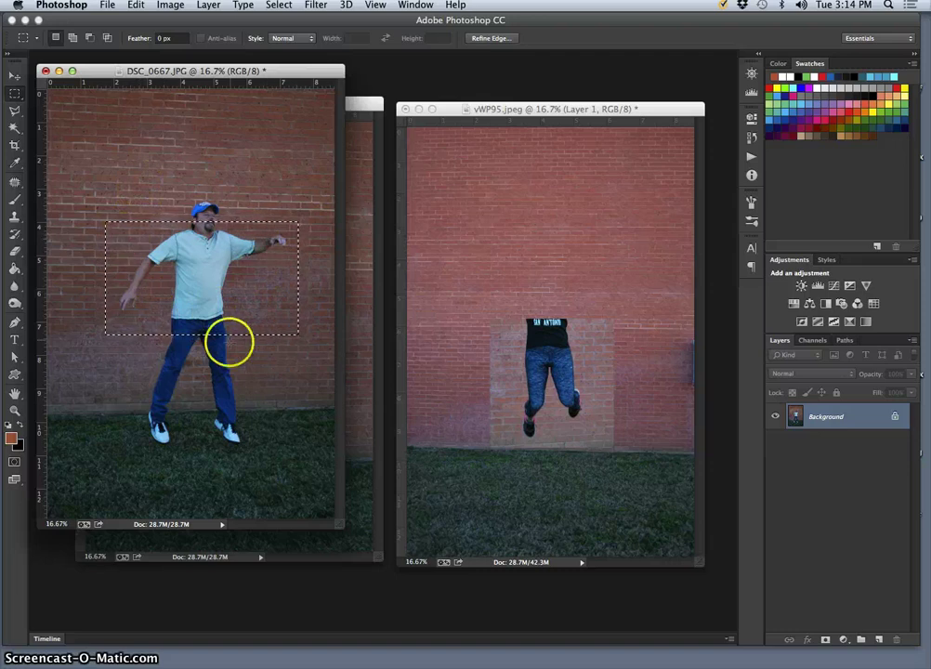
# Move the selected torso into vWP95.jpeg and line it up directly above the legs
pyautogui.click(14, 75)
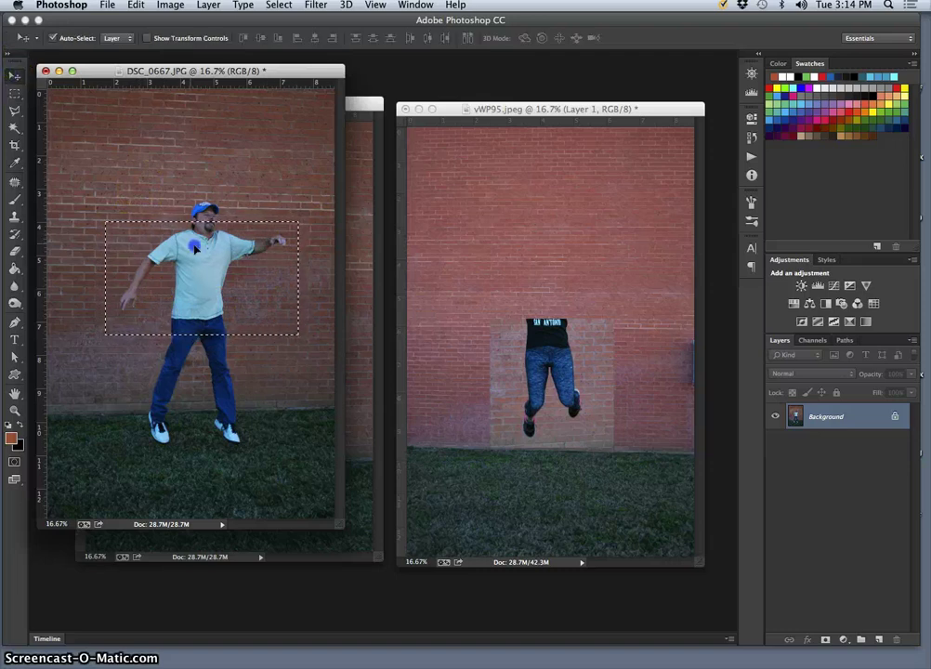
pyautogui.moveTo(187, 245); pyautogui.dragTo(450, 247)
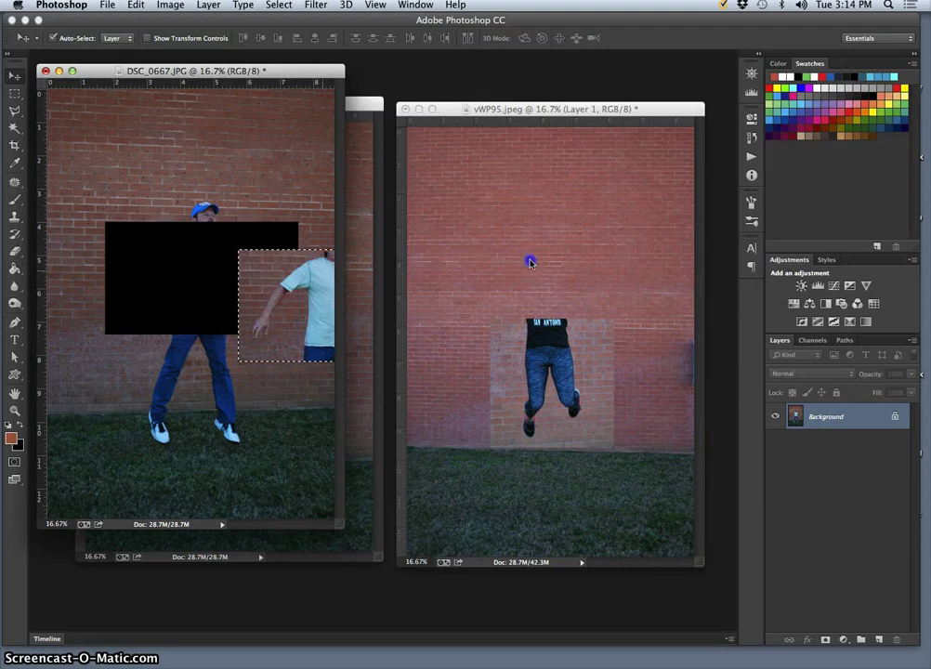
pyautogui.moveTo(545, 257); pyautogui.dragTo(540, 290)
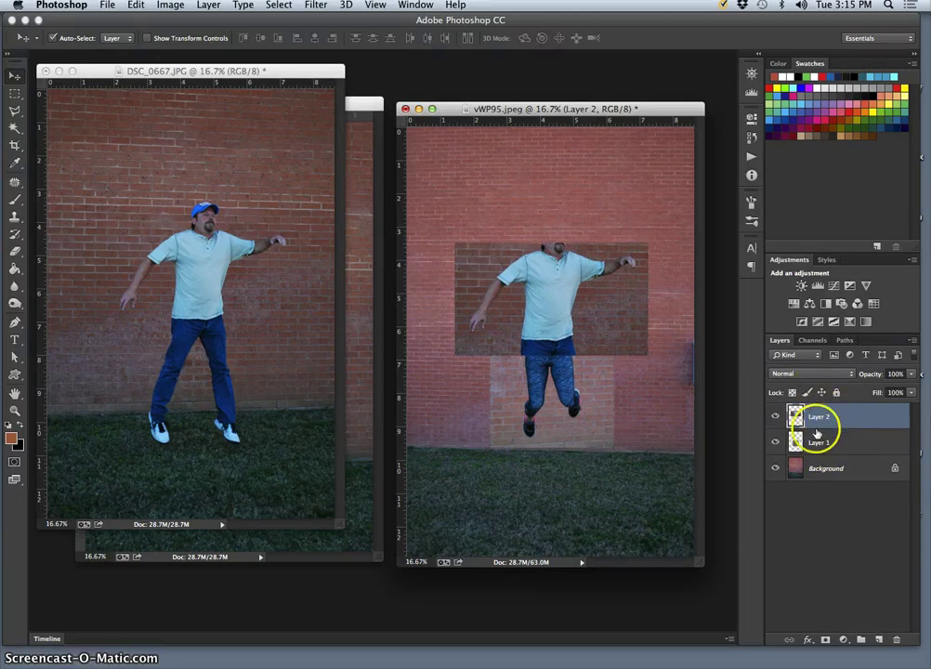
# Toggle the visibility of Layer 2 and Layer 1 off and back on to examine the separate body parts
pyautogui.click(775, 417)
pyautogui.click(776, 443)
pyautogui.click(776, 444)
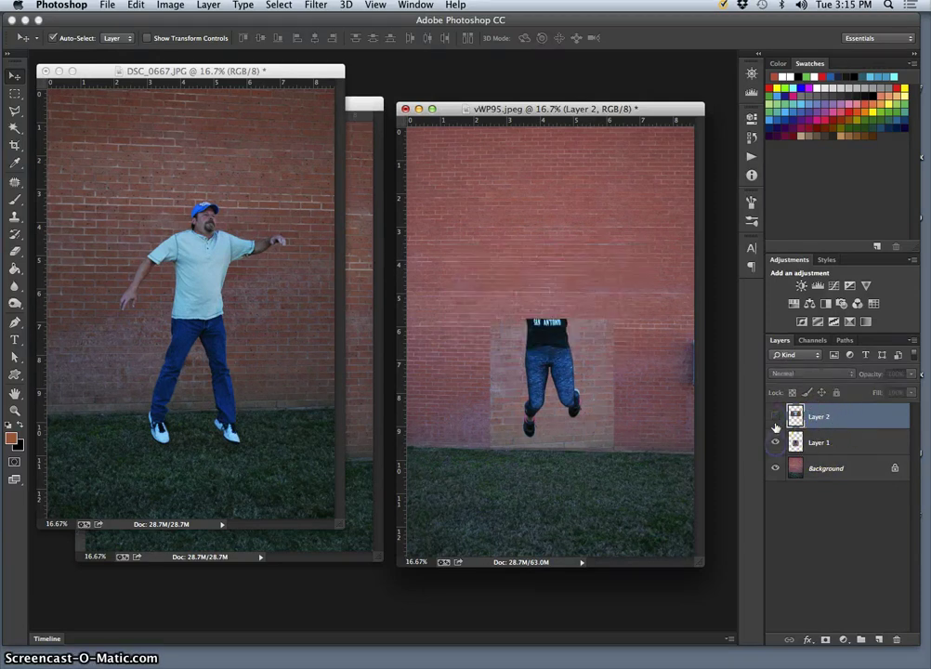
pyautogui.click(775, 417)
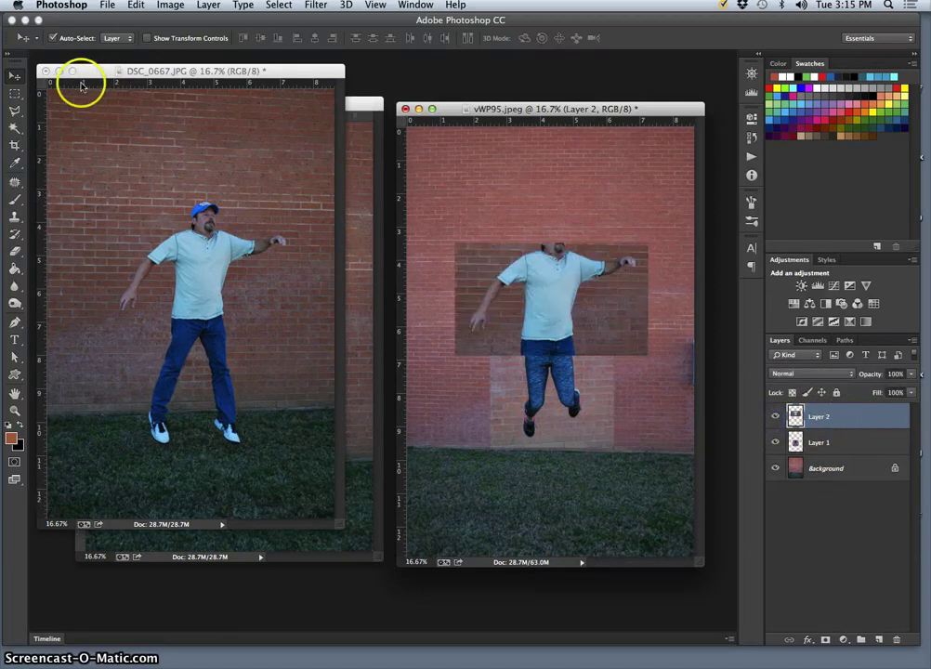
# Close DSC_0667.JPG and select the man's head in DSC_0670.JPG with a rectangular marquee
pyautogui.click(51, 78)
pyautogui.click(46, 72)
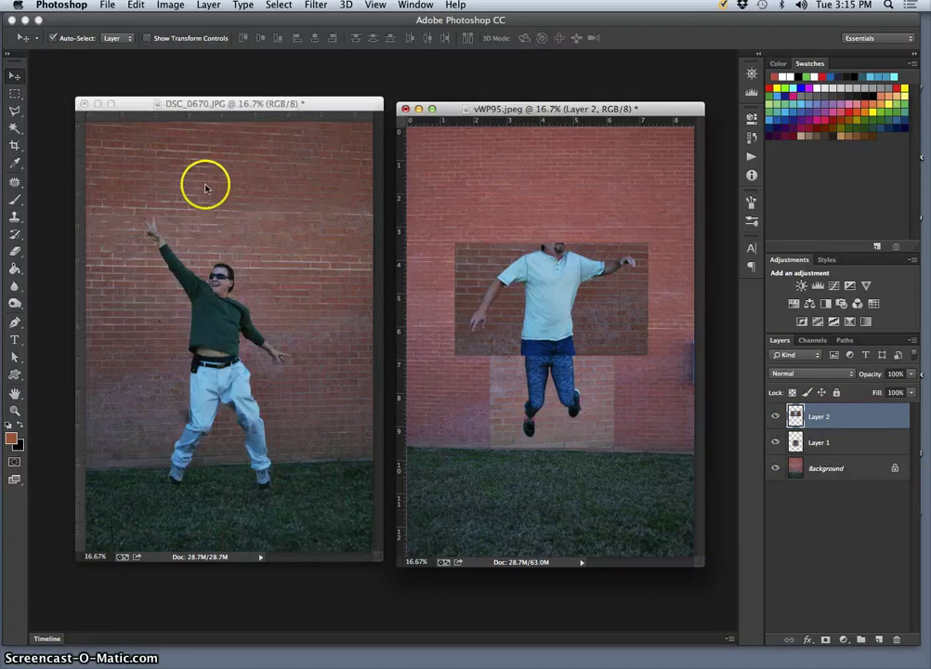
pyautogui.click(219, 261)
pyautogui.click(13, 94)
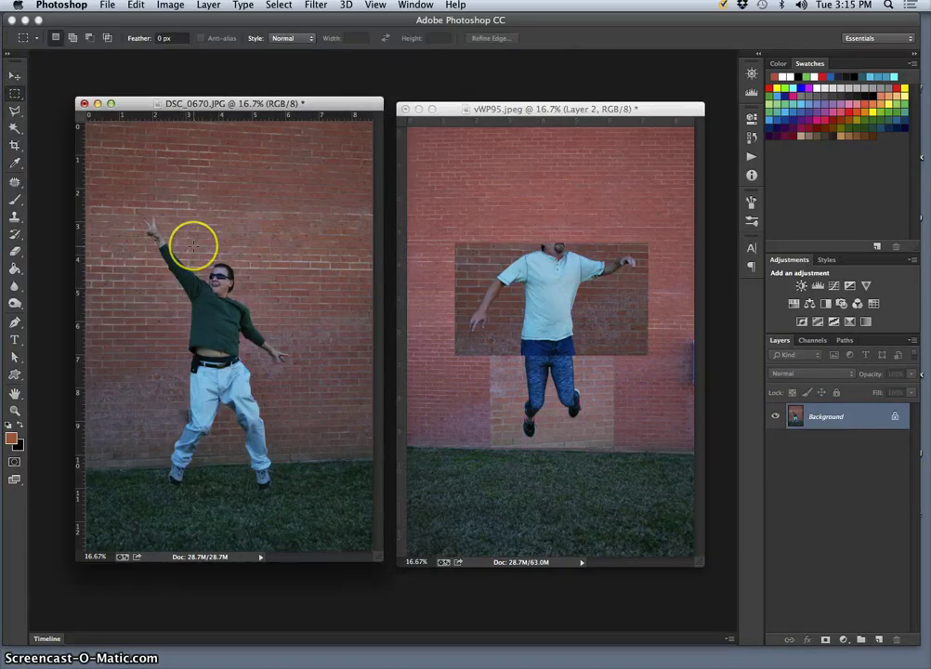
pyautogui.moveTo(194, 250); pyautogui.dragTo(549, 241)
# Move the selected head into vWP95.jpeg onto the neck of the torso and deselect all layers
pyautogui.click(14, 74)
pyautogui.click(613, 245)
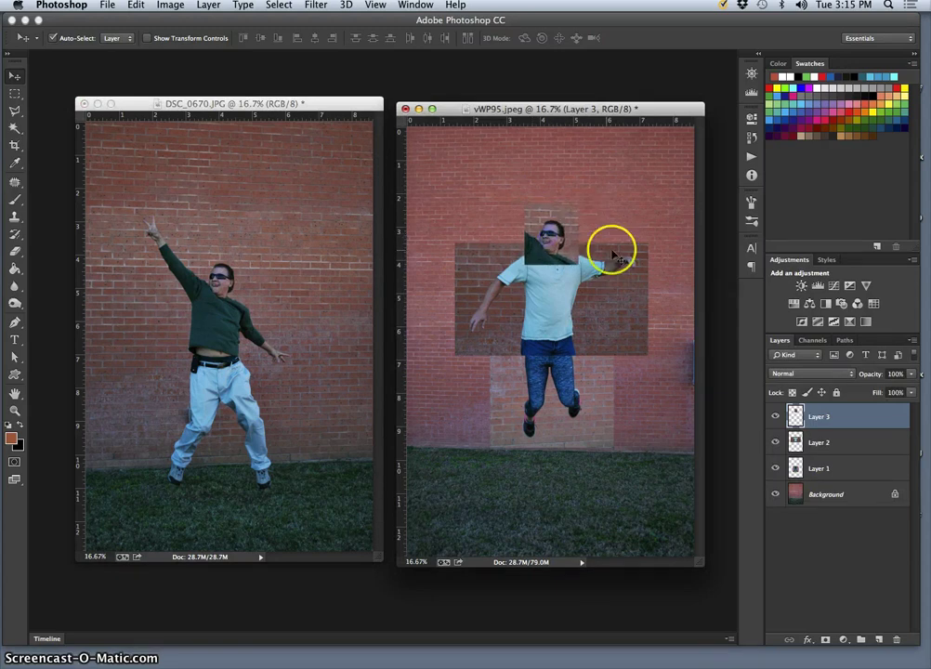
pyautogui.click(676, 294)
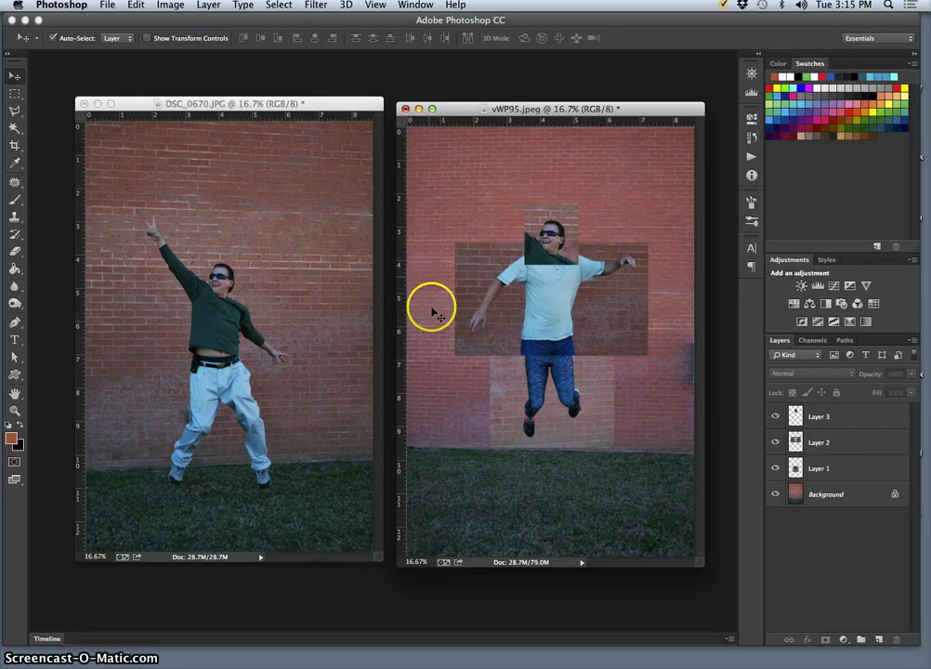
pyautogui.moveTo(542, 246); pyautogui.dragTo(525, 294)
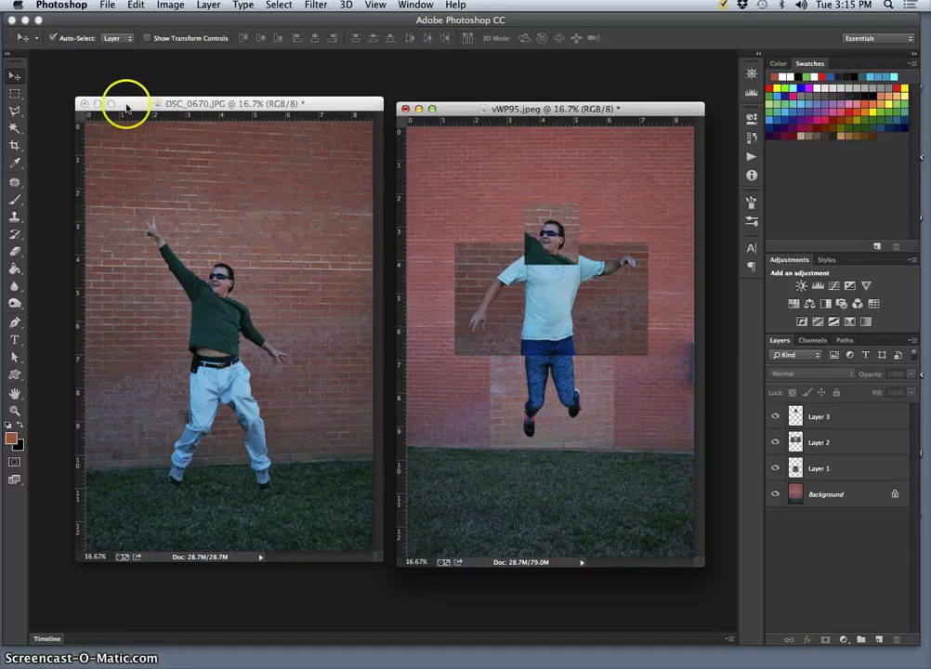
# Close DSC_0670.JPG, and move the vWP95.jpeg window to the middle of the workspace and enlarge it
pyautogui.click(84, 103)
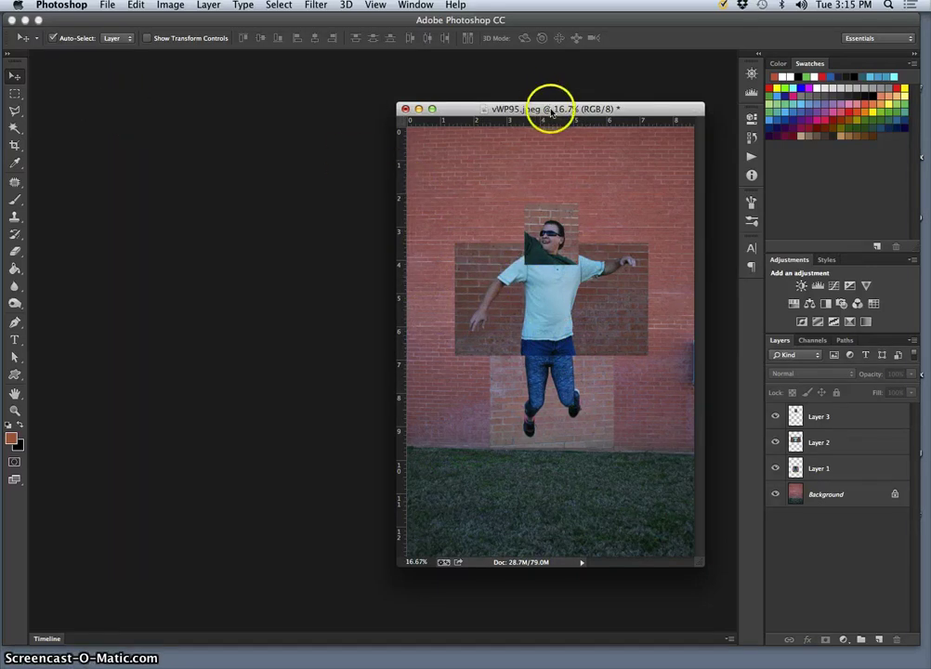
pyautogui.moveTo(551, 107); pyautogui.dragTo(341, 92)
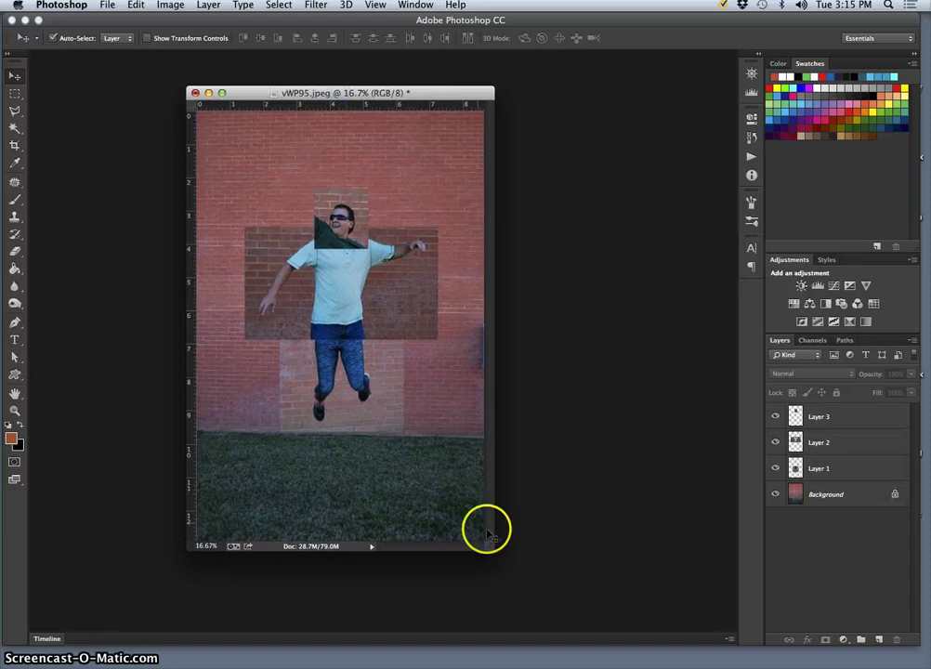
pyautogui.moveTo(487, 546); pyautogui.dragTo(537, 587)
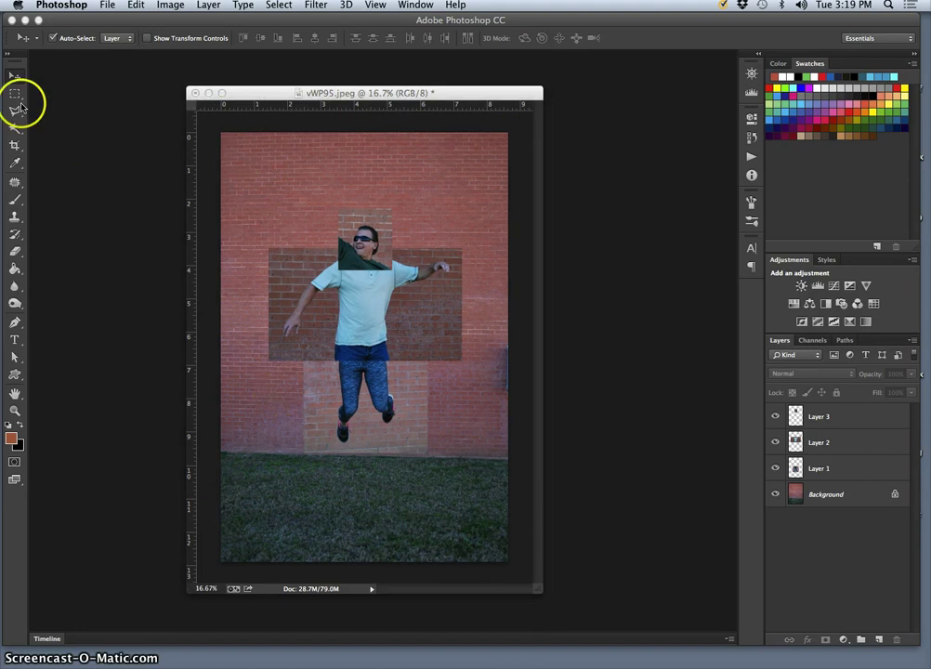
pyautogui.click(15, 94)
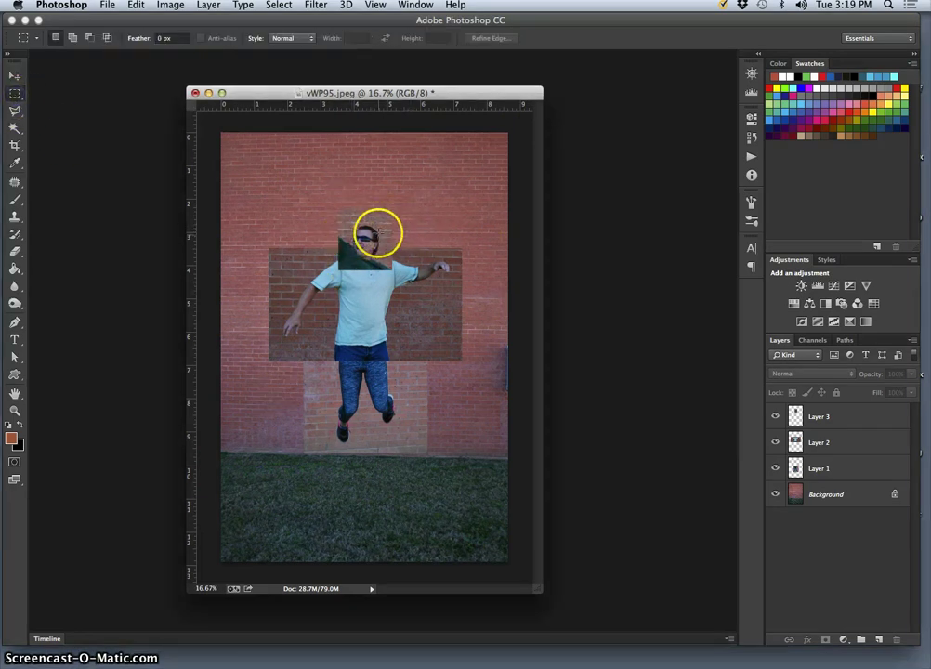
pyautogui.click(16, 77)
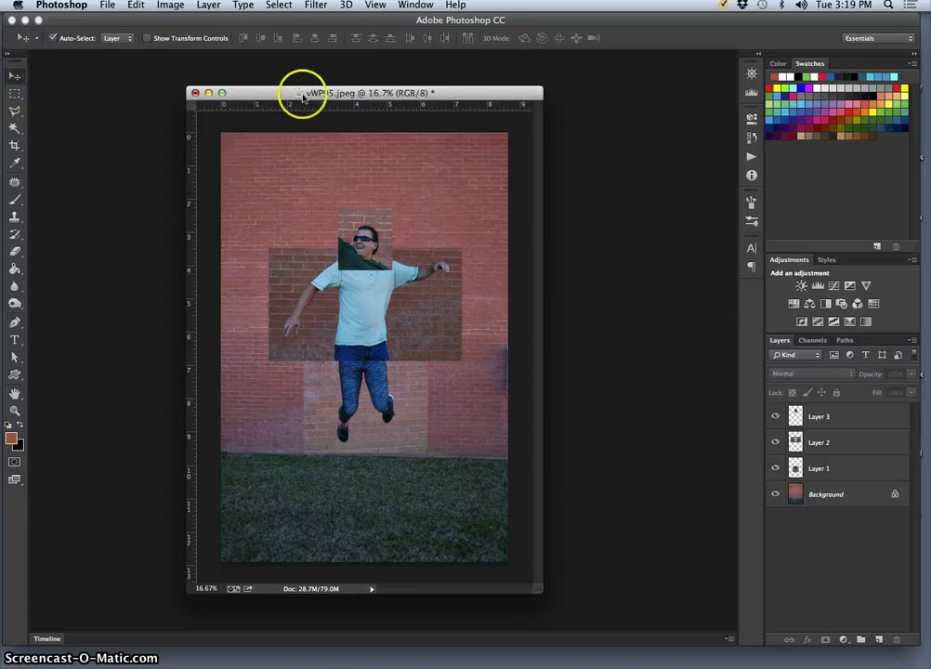
pyautogui.moveTo(275, 95); pyautogui.dragTo(261, 90)
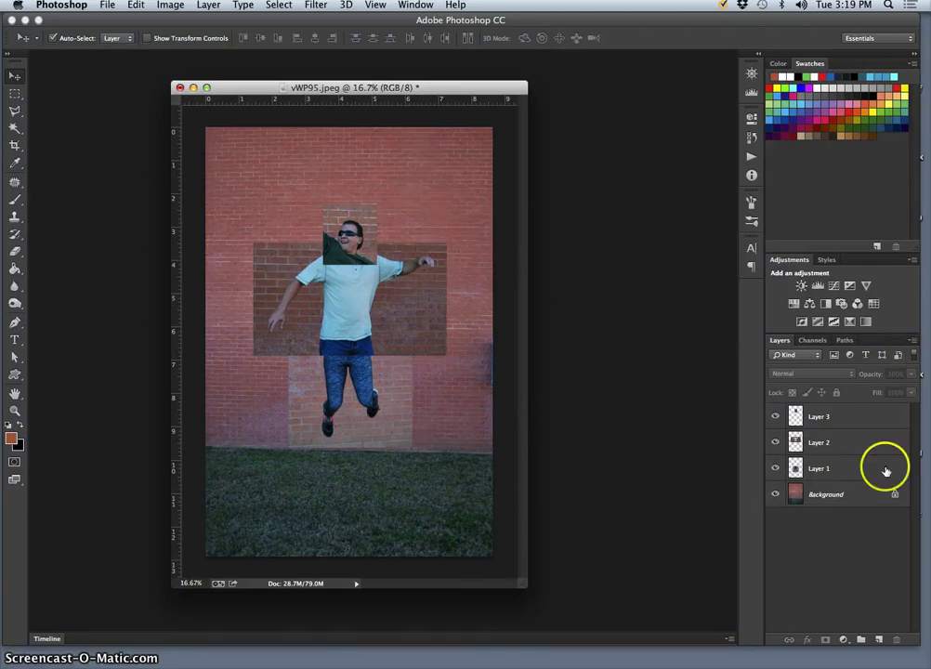
# Save the document with layers to the Desktop in Photoshop format, named with the author's full name followed by "Jumping Corpse Exercise SP15"
pyautogui.click(106, 5)
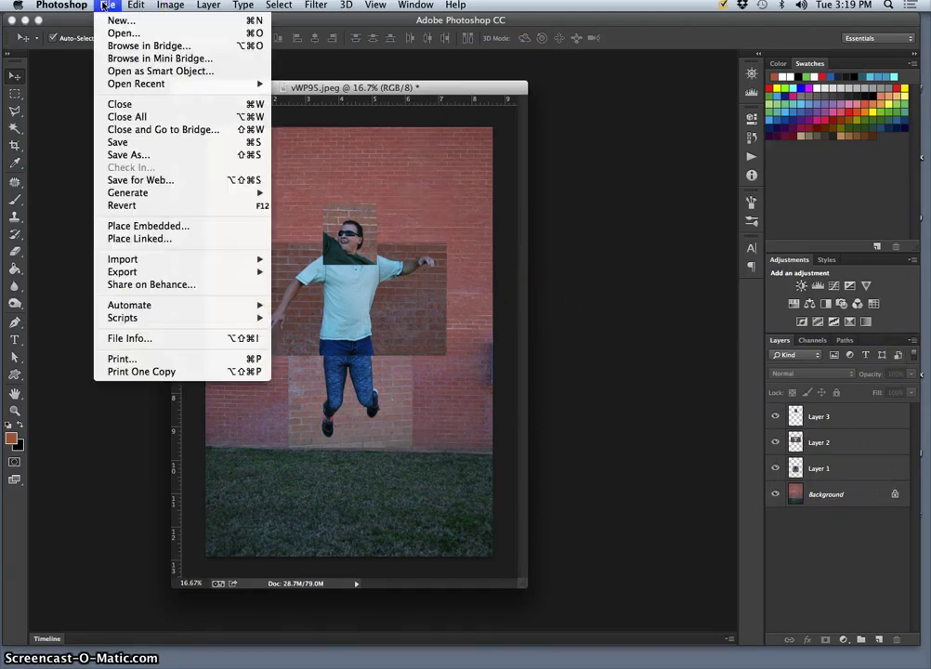
pyautogui.click(134, 157)
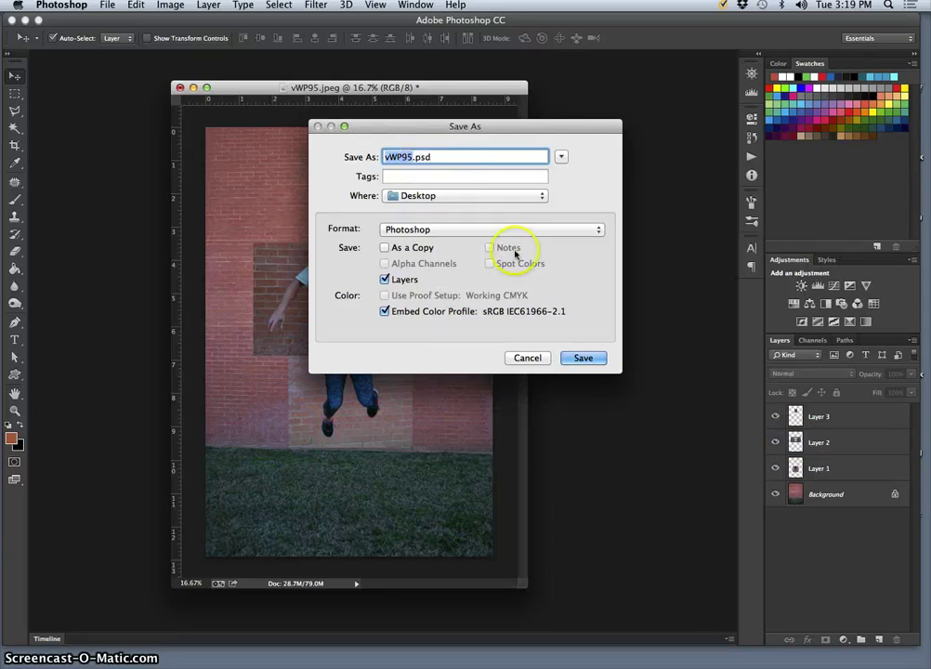
pyautogui.click(423, 229)
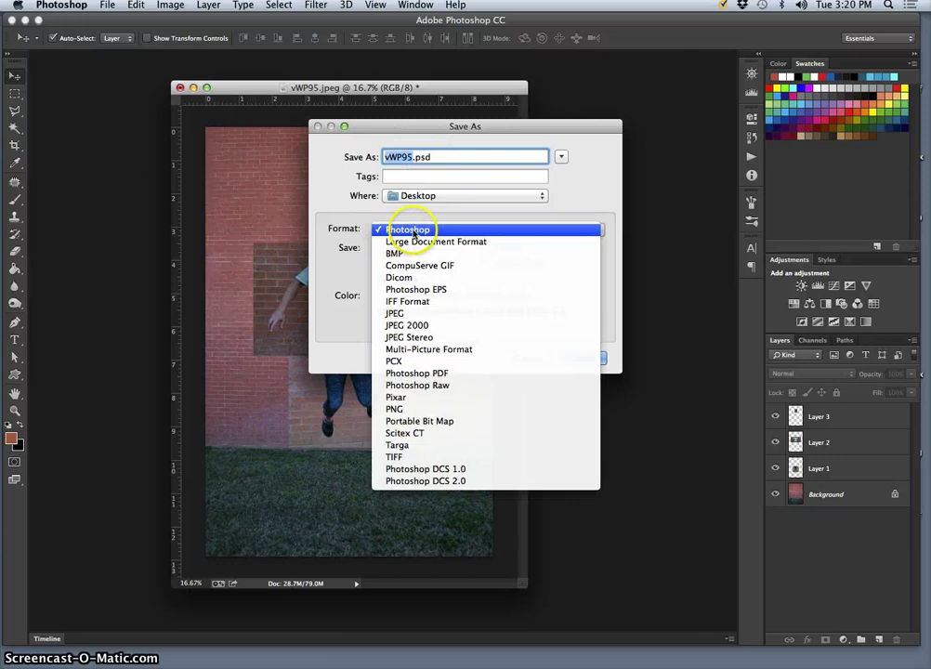
pyautogui.click(414, 234)
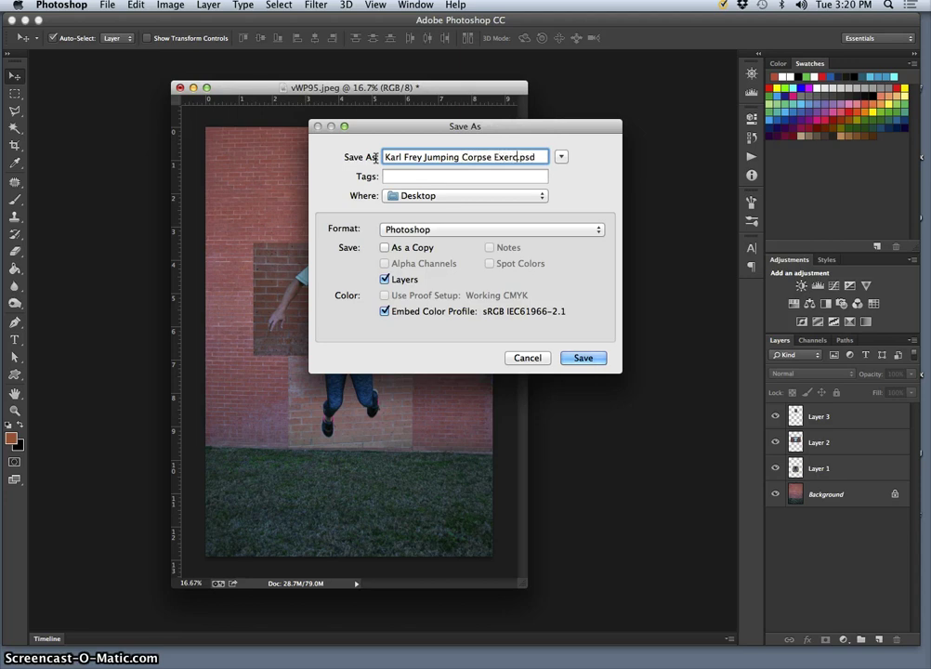
pyautogui.write('e SP15')
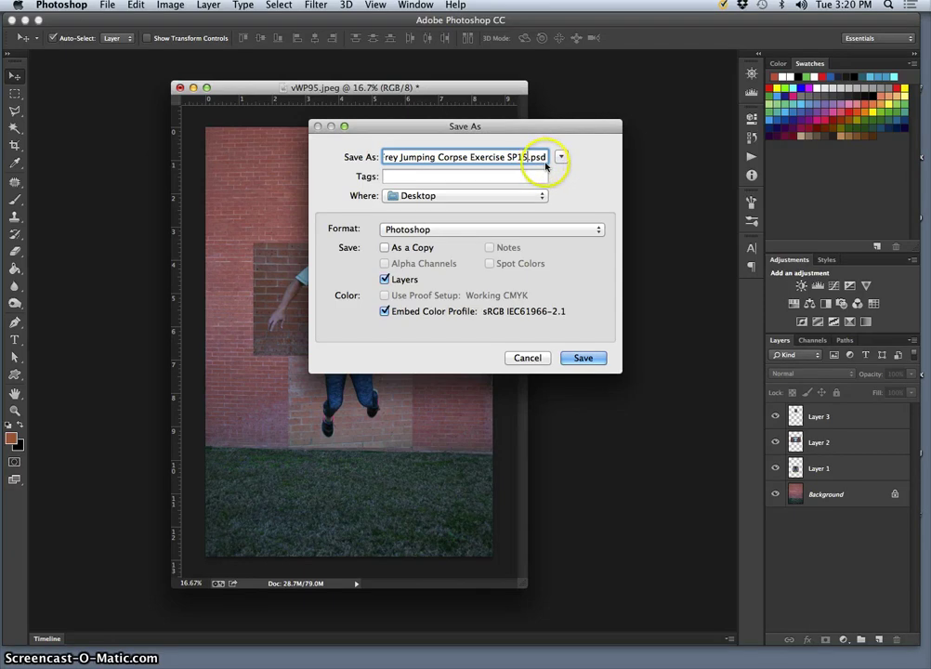
pyautogui.click(460, 196)
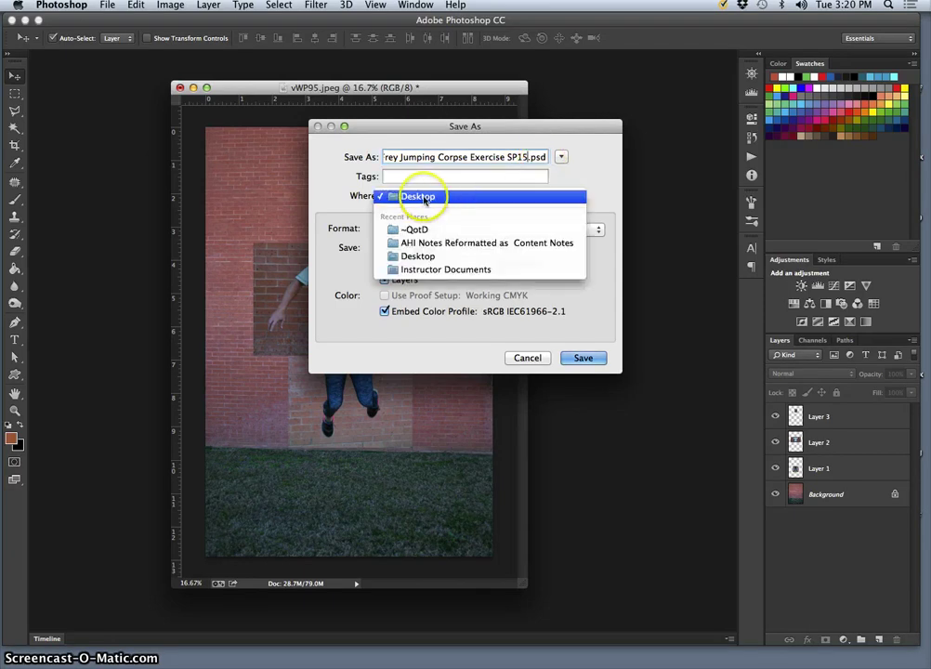
pyautogui.click(418, 243)
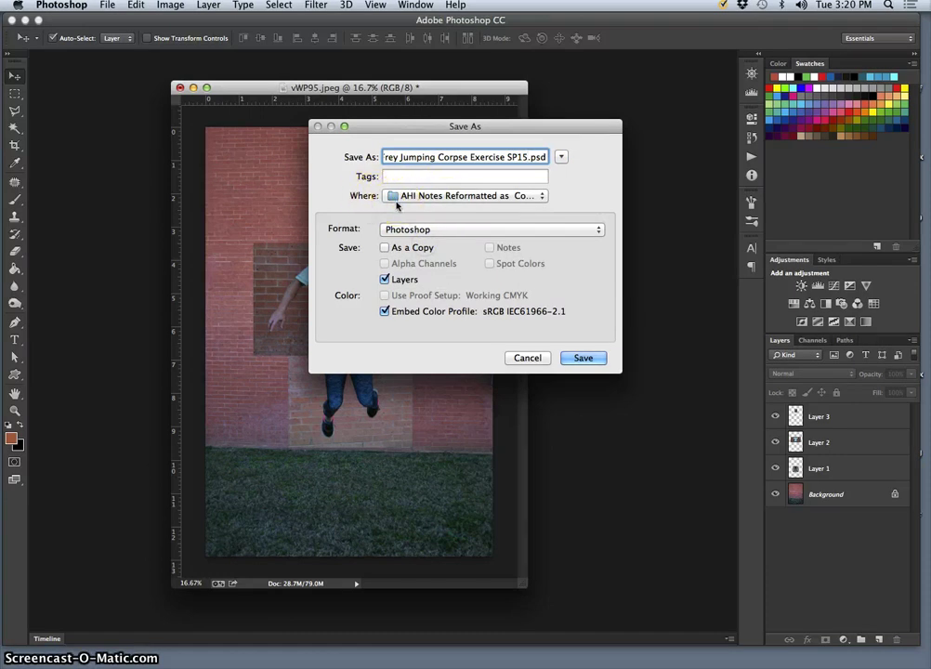
pyautogui.press('super+d')
pyautogui.click(406, 197)
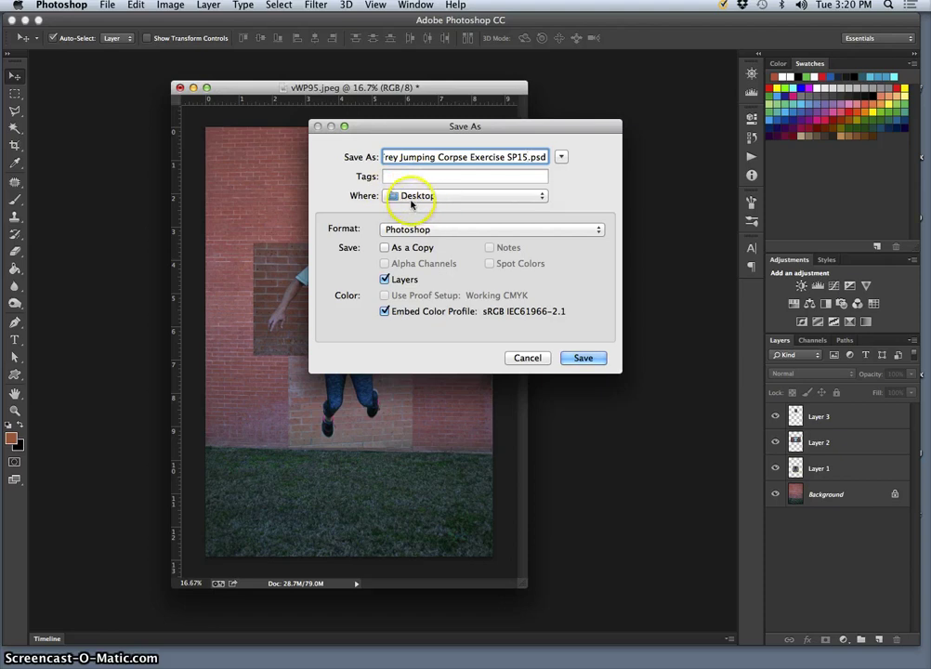
pyautogui.click(583, 358)
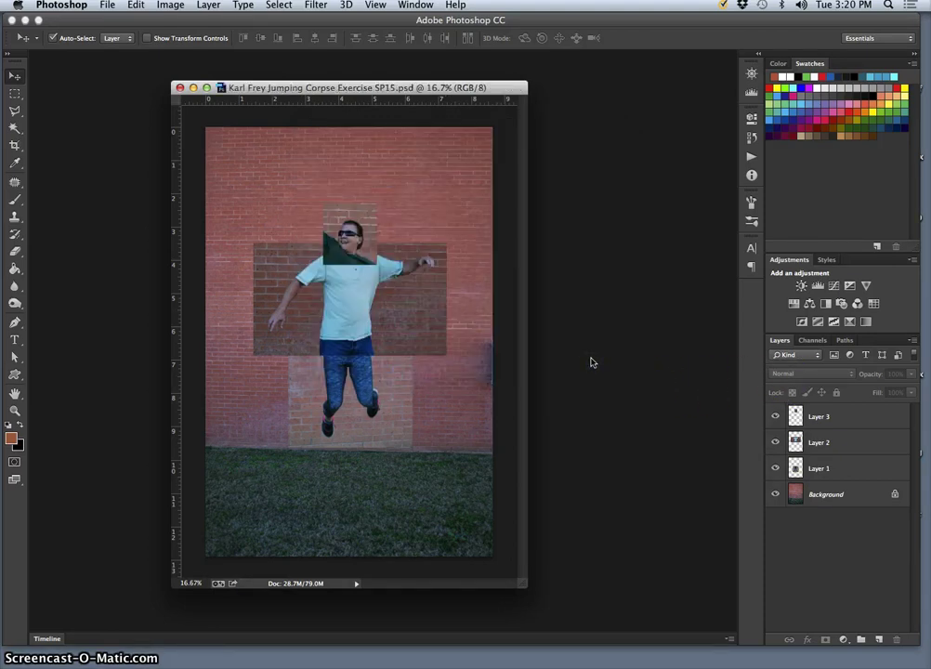
# Reveal the desktop, move the saved PSD to an empty central area, give it a green tag, and return to Photoshop
pyautogui.press('F11')
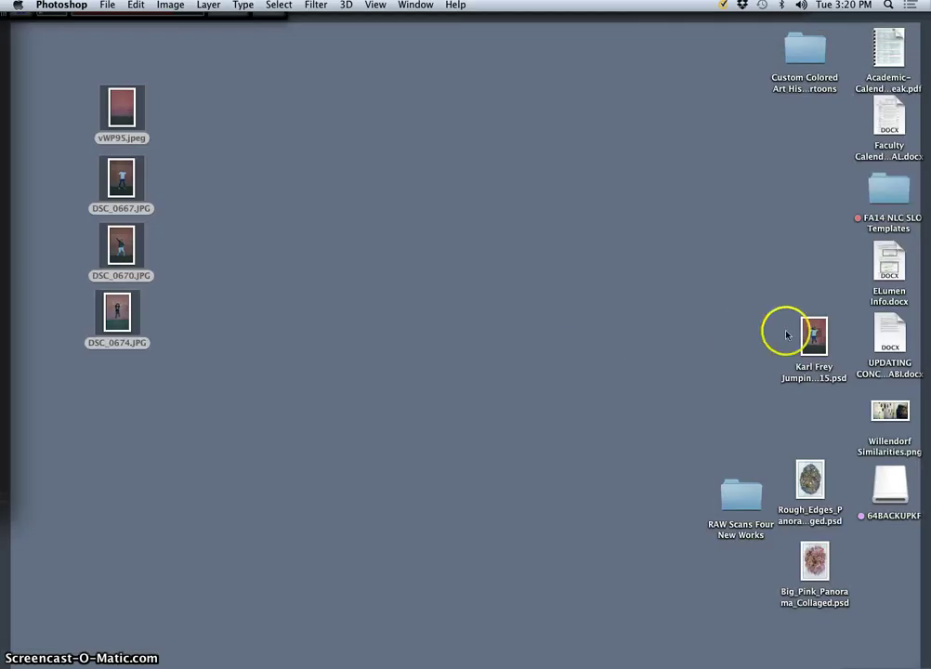
pyautogui.moveTo(786, 335); pyautogui.dragTo(488, 216)
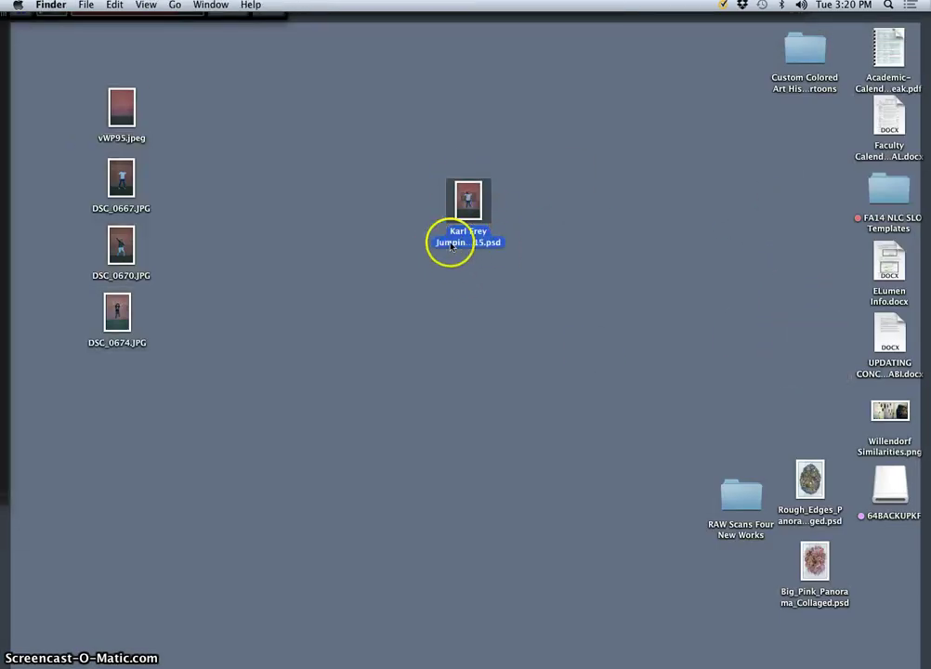
pyautogui.rightClick(476, 248)
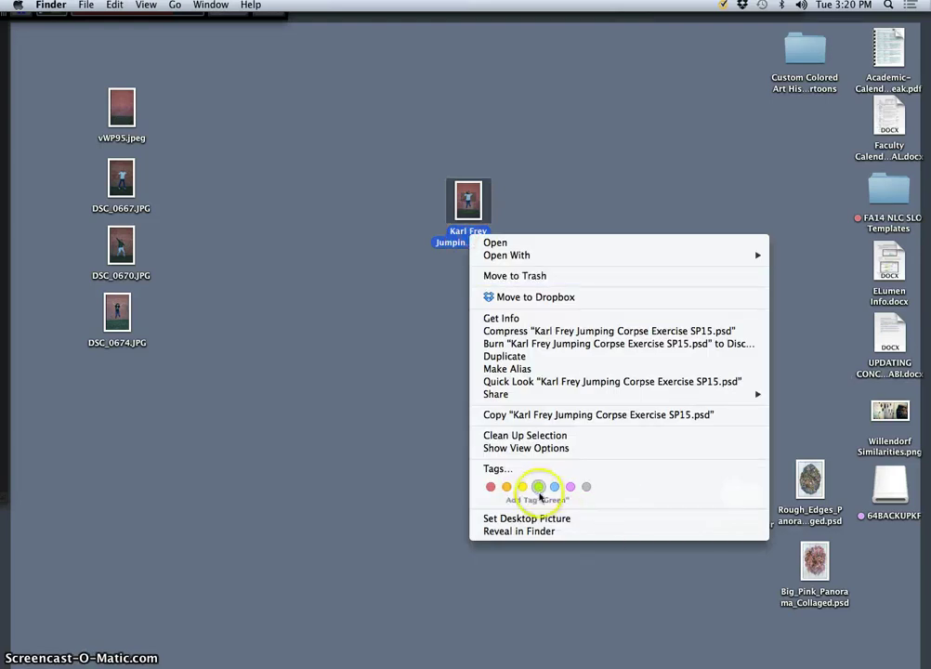
pyautogui.click(539, 487)
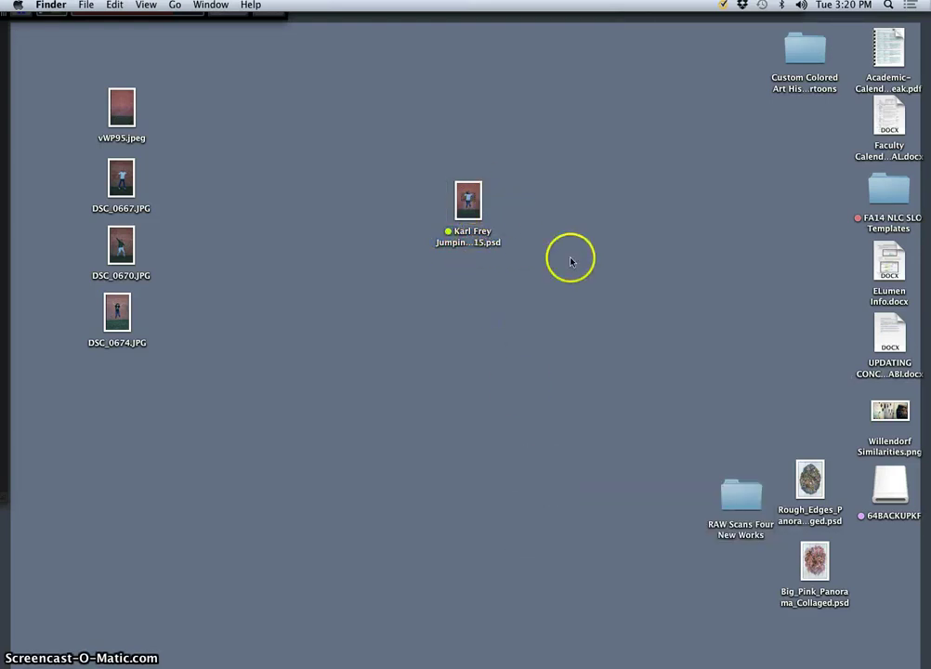
pyautogui.press('F11')
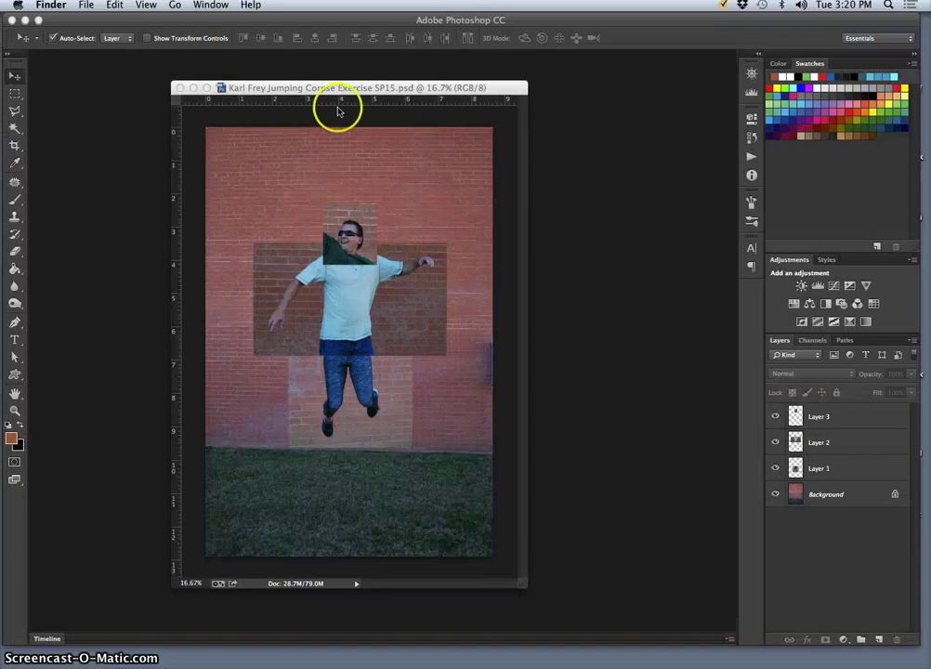
# Examine the composite at several magnifications, going up to 100% on the head area
pyautogui.moveTo(339, 87); pyautogui.dragTo(389, 86)
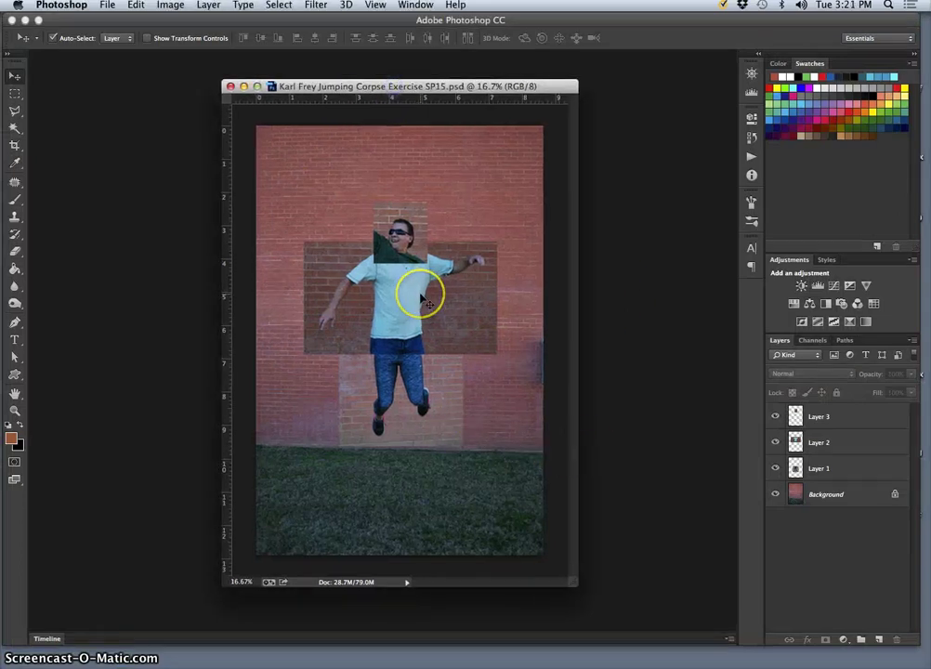
pyautogui.press('super+equal')
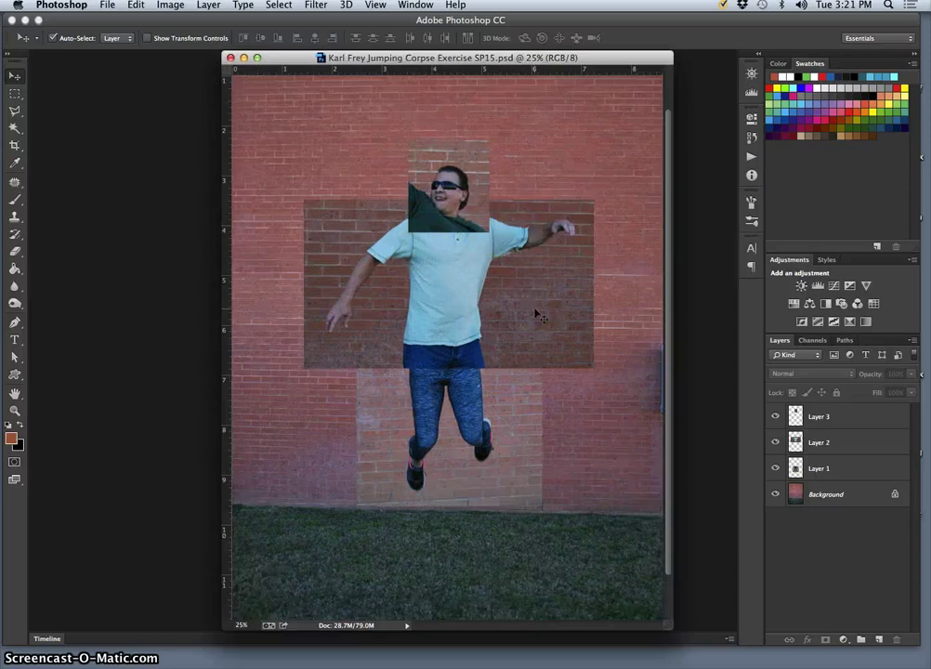
pyautogui.press('super+minus')
pyautogui.press('super+minus')
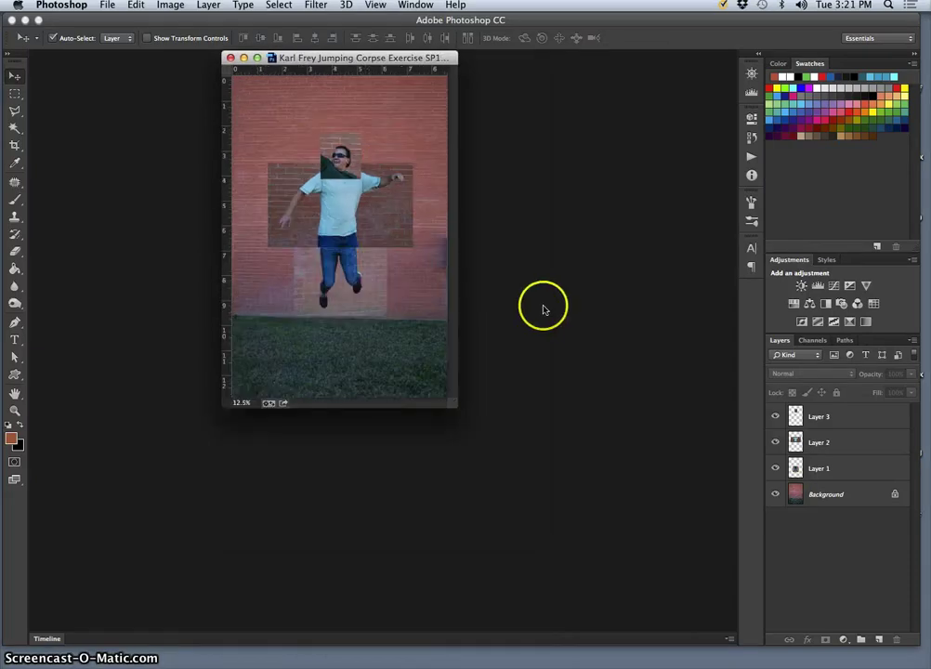
pyautogui.press('super+equal')
pyautogui.press('super+equal')
pyautogui.press('super+equal')
pyautogui.press('super+equal')
pyautogui.press('super+equal')
pyautogui.press('super+equal')
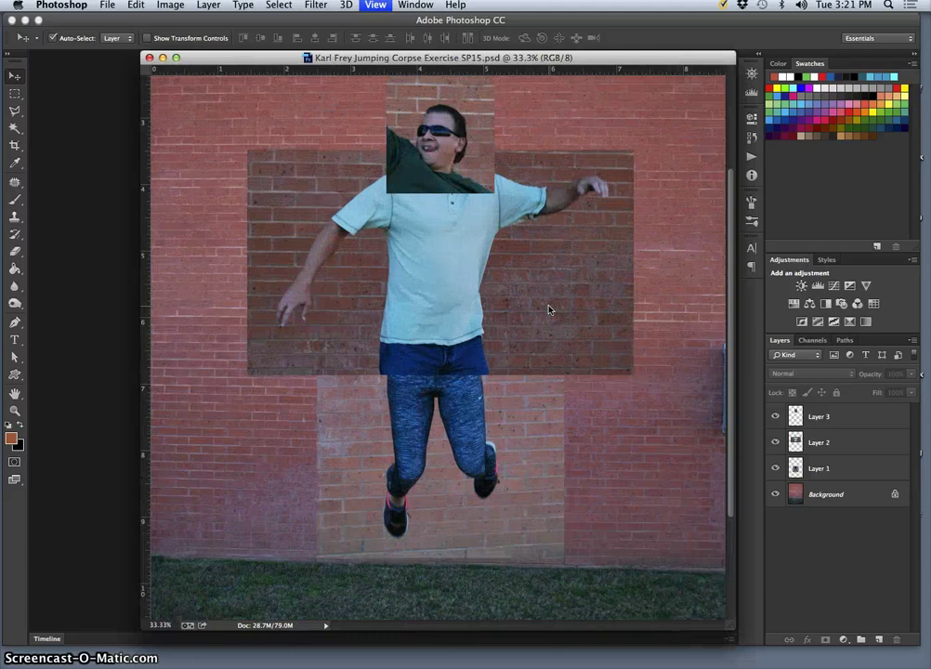
pyautogui.scroll(-5, 538, 304)
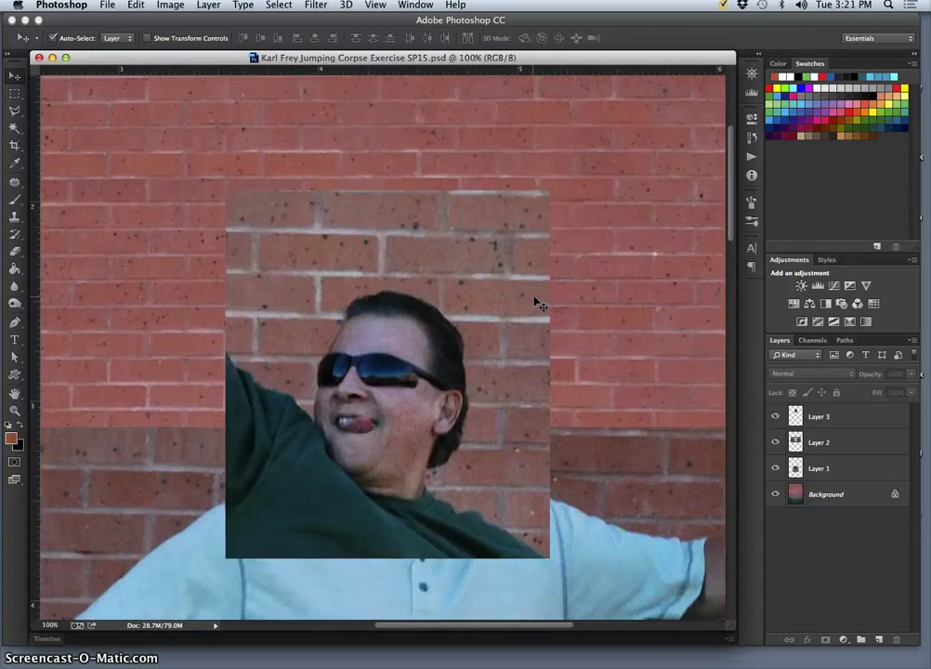
# View the composite at reduced magnifications down to 6.25%, fit the whole image on screen, and move its window toward the middle of the workspace
pyautogui.press('super+minus')
pyautogui.press('super+minus')
pyautogui.press('super+minus')
pyautogui.press('super+minus')
pyautogui.press('super+minus')
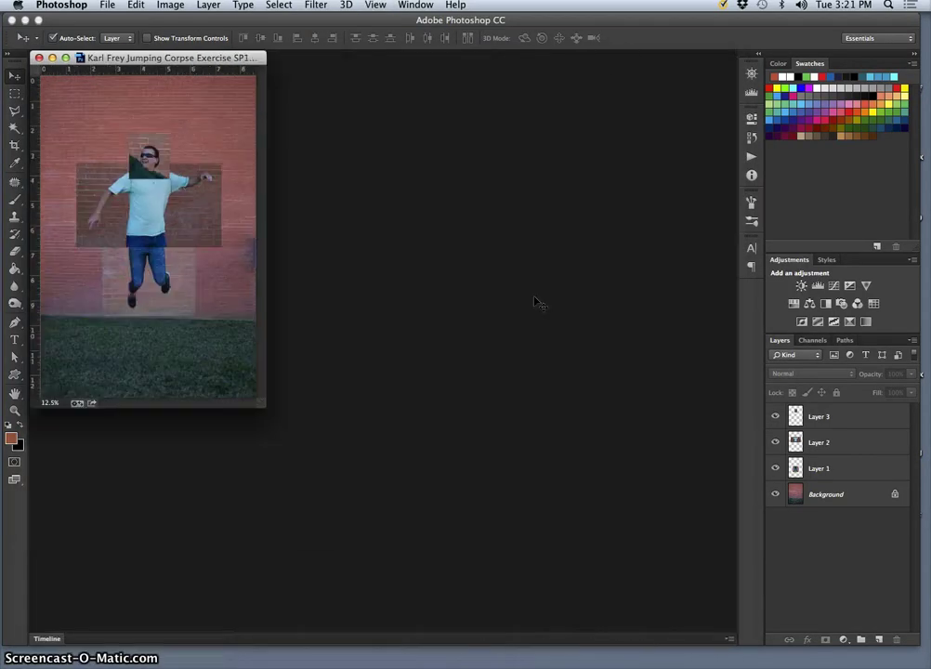
pyautogui.press('super+equal')
pyautogui.press('super+minus')
pyautogui.press('super+minus')
pyautogui.press('super+minus')
pyautogui.press('super+minus')
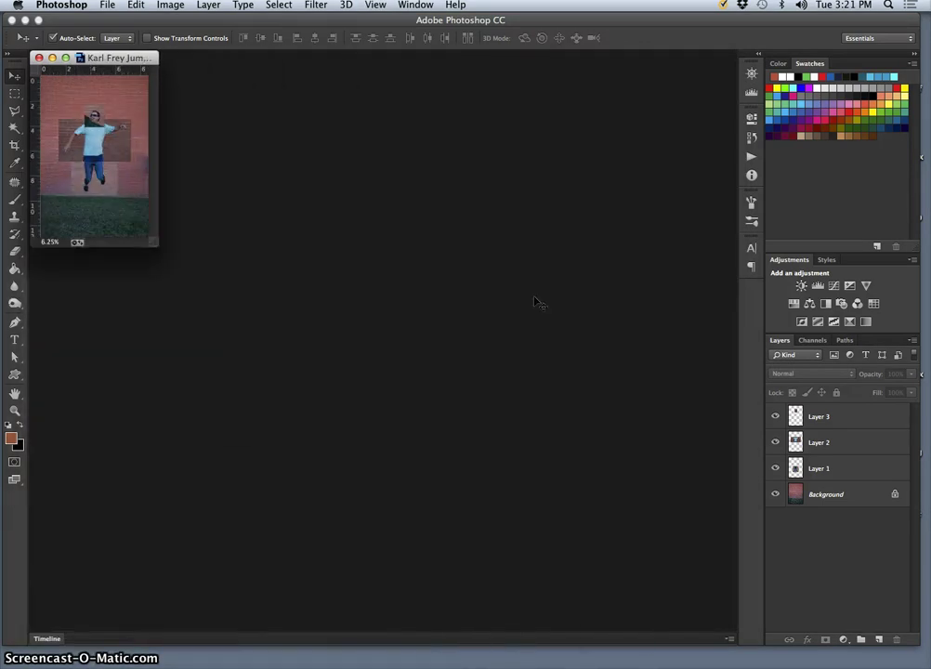
pyautogui.press('super+0')
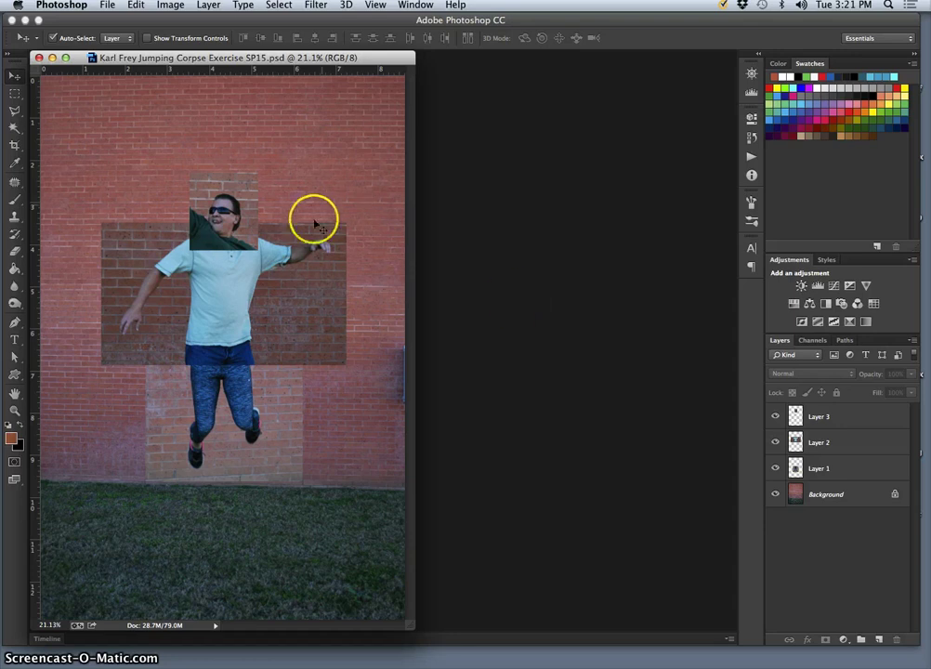
pyautogui.moveTo(394, 62); pyautogui.dragTo(470, 67)
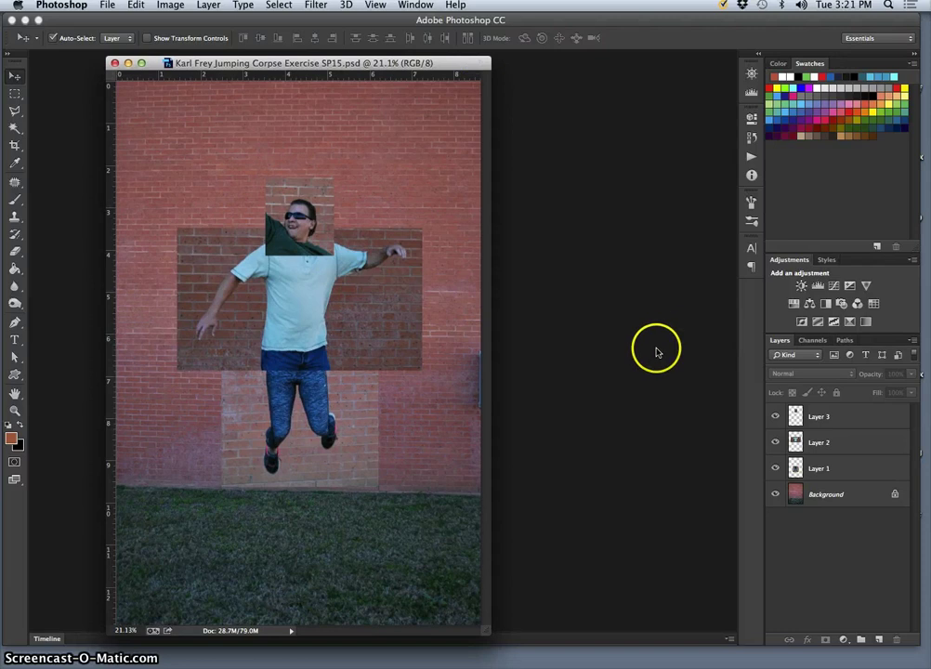
# Toggle the visibility of Layer 3, Layer 2 and Layer 1 off and on in turn to examine each body part
pyautogui.click(832, 420)
pyautogui.click(775, 416)
pyautogui.click(776, 418)
pyautogui.click(808, 441)
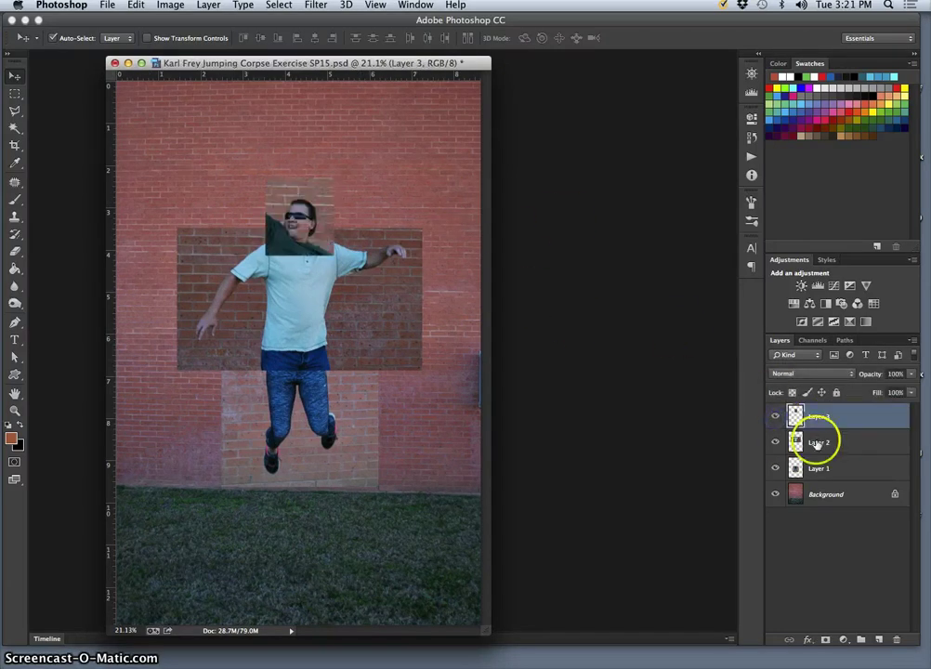
pyautogui.click(776, 443)
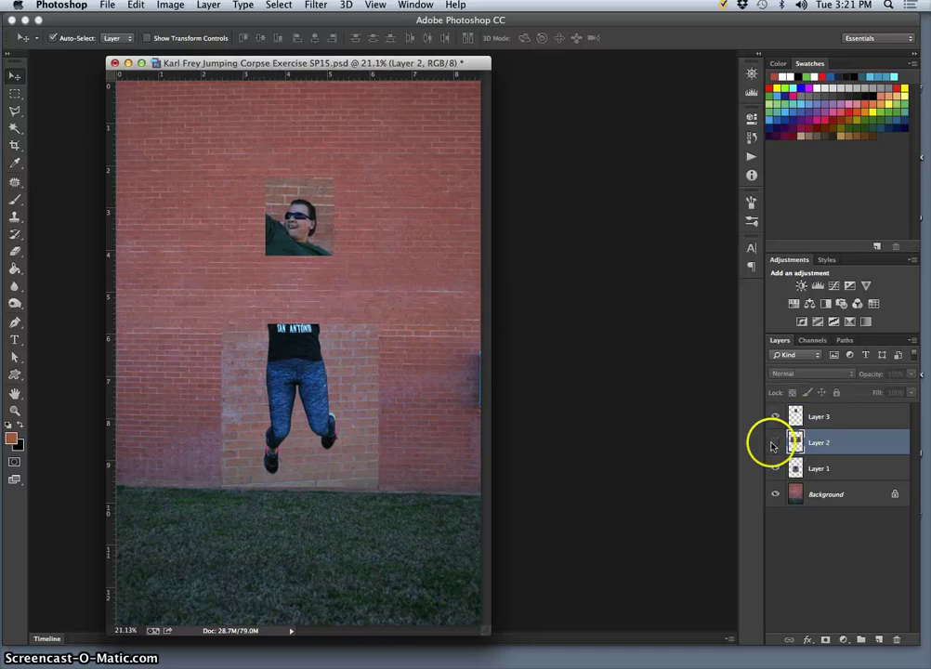
pyautogui.click(776, 444)
pyautogui.click(825, 467)
pyautogui.click(776, 467)
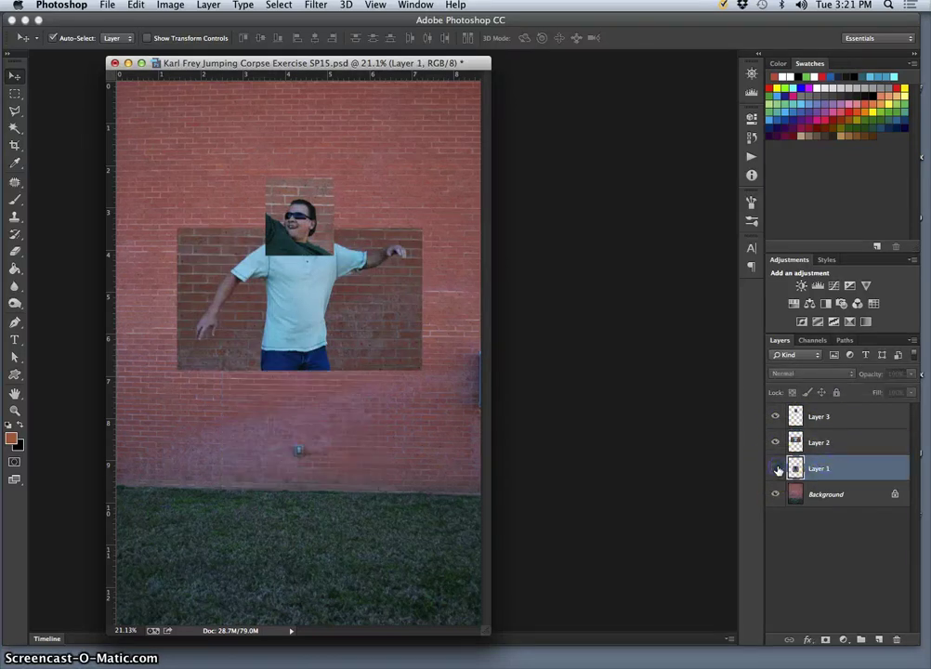
pyautogui.click(776, 468)
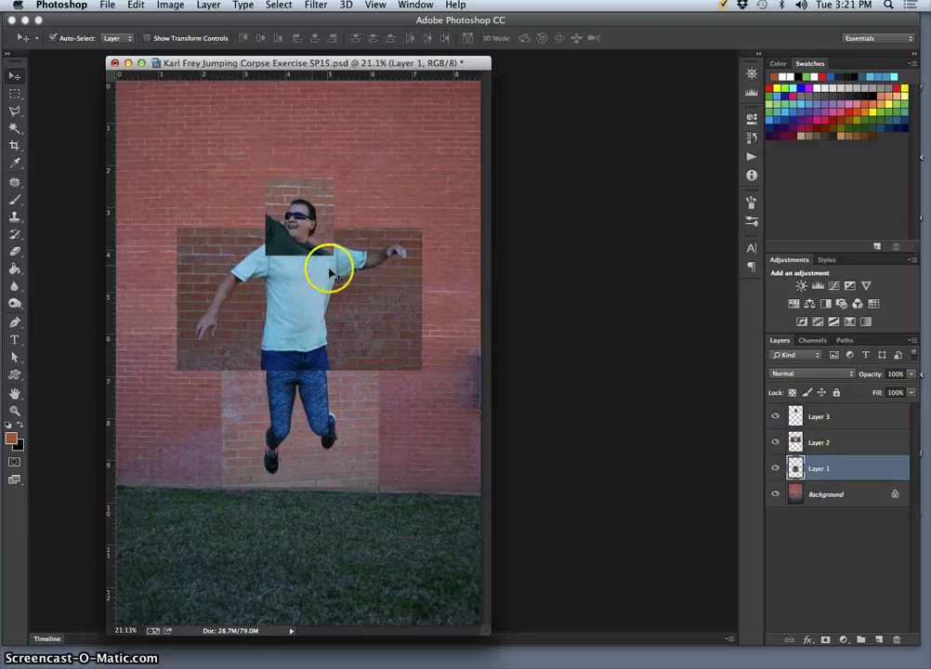
# Reorder Layer 3 below Layer 2 and shift the head slightly to line it up with the torso's neck
pyautogui.click(820, 423)
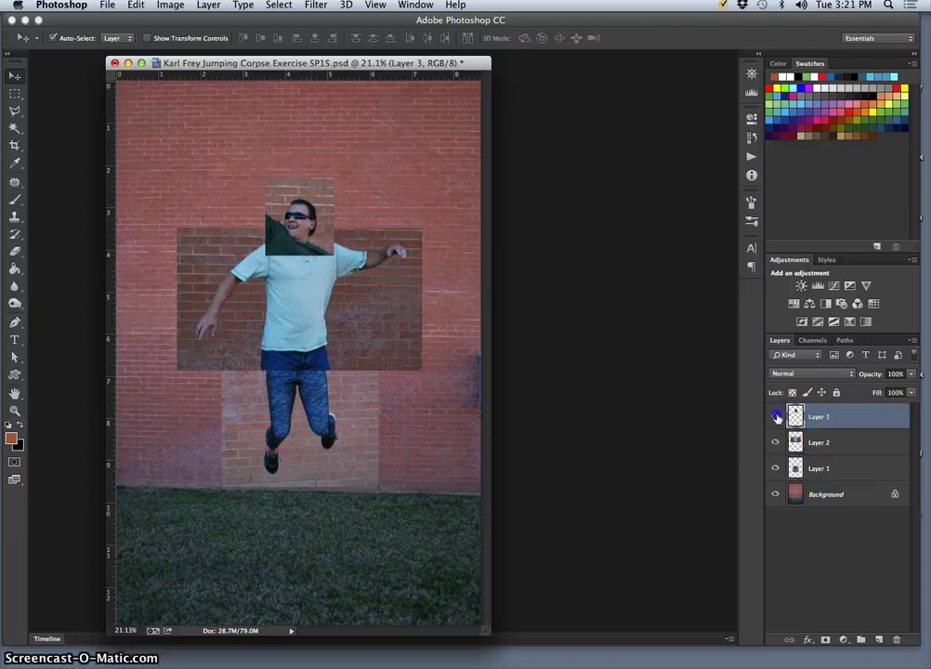
pyautogui.moveTo(853, 418); pyautogui.dragTo(849, 445)
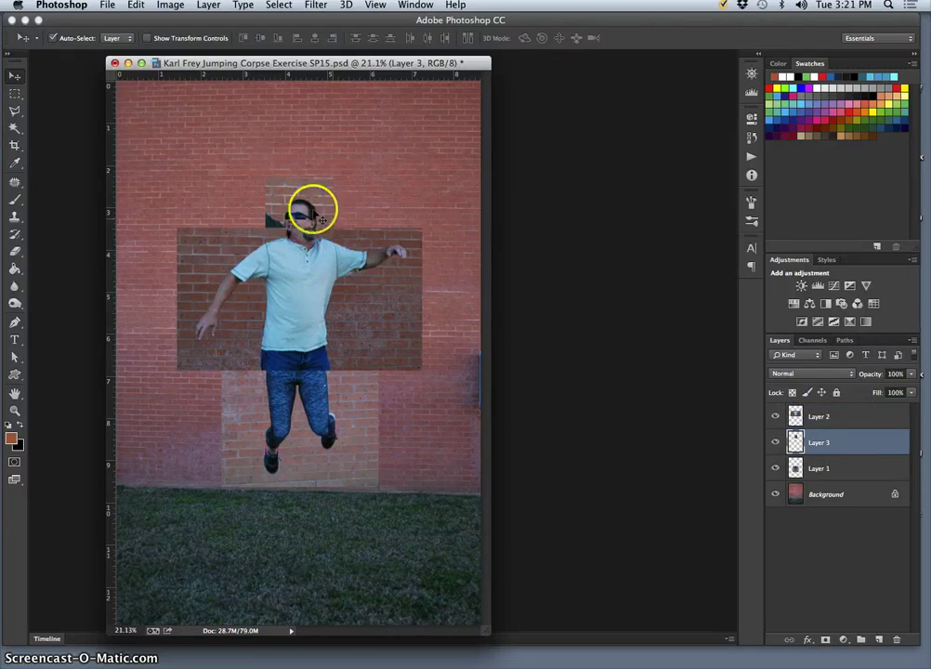
pyautogui.moveTo(308, 212)
pyautogui.mouseDown()
pyautogui.moveTo(304, 199)
pyautogui.moveTo(318, 198)
pyautogui.moveTo(318, 213)
pyautogui.mouseUp()
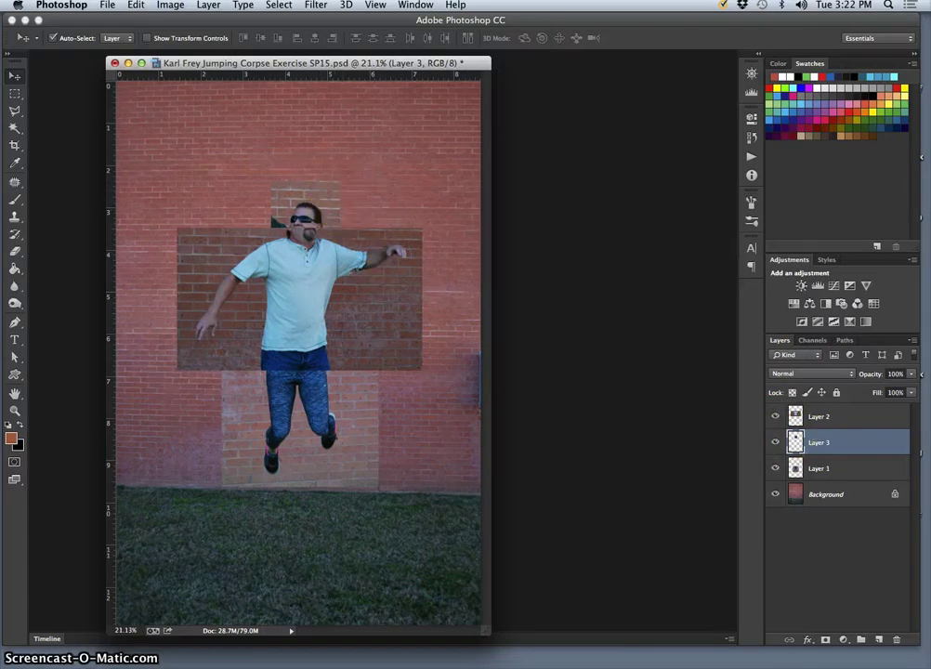
# Free-transform the head on Layer 3, rotating it about 10.4° clockwise and scaling it proportionally to about 103%
pyautogui.click(138, 6)
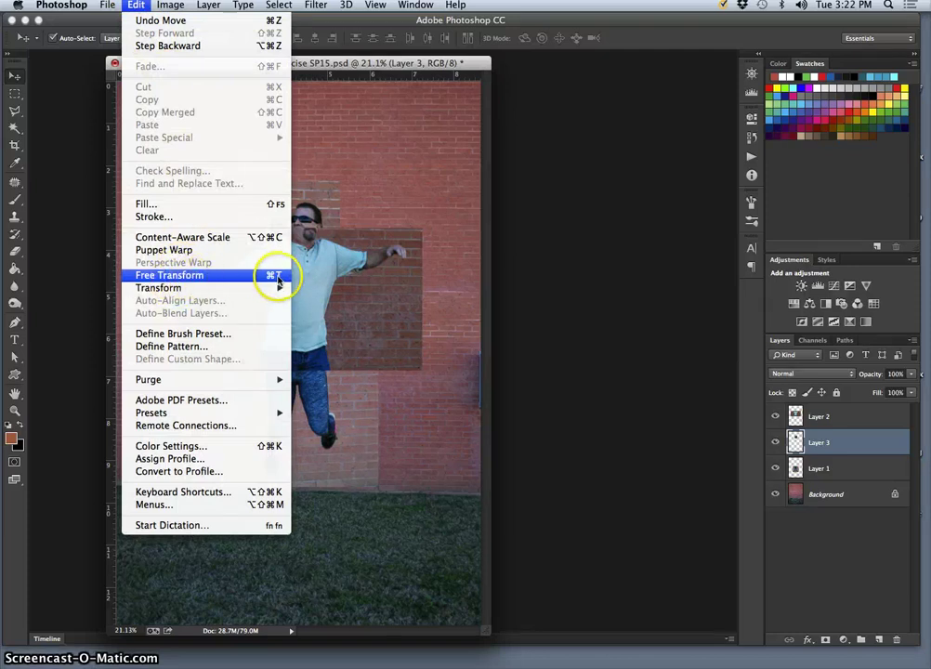
pyautogui.click(244, 274)
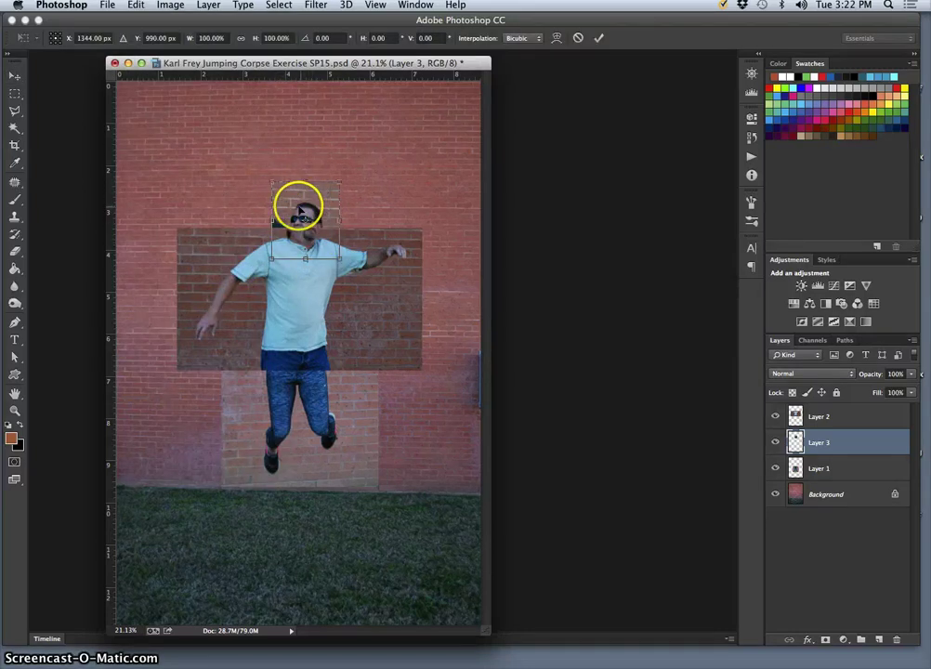
pyautogui.moveTo(353, 185)
pyautogui.mouseDown()
pyautogui.moveTo(358, 203)
pyautogui.moveTo(341, 158)
pyautogui.moveTo(351, 189)
pyautogui.moveTo(376, 170)
pyautogui.moveTo(339, 198)
pyautogui.mouseUp()
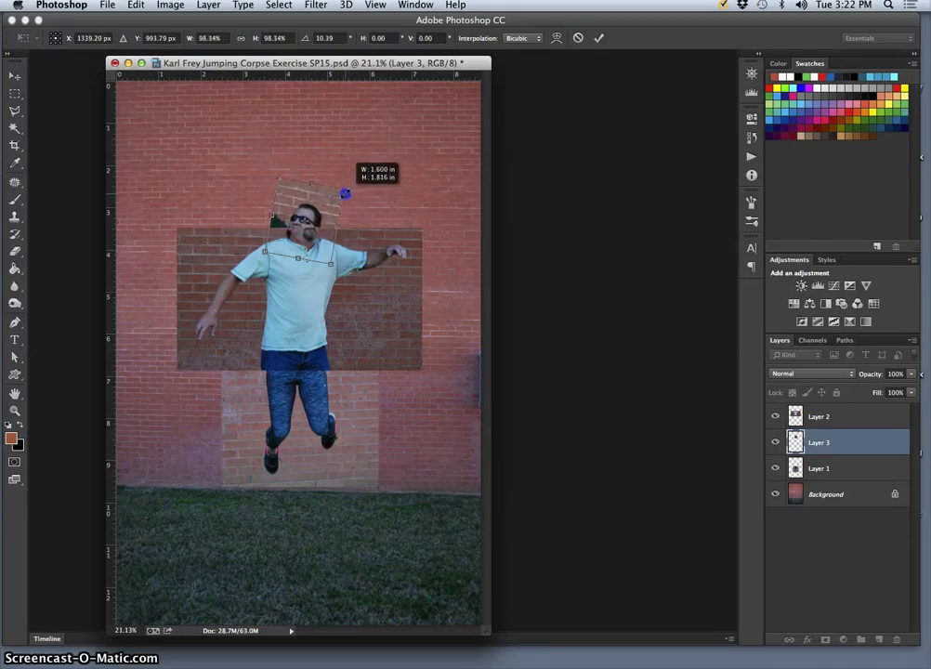
pyautogui.click(345, 190)
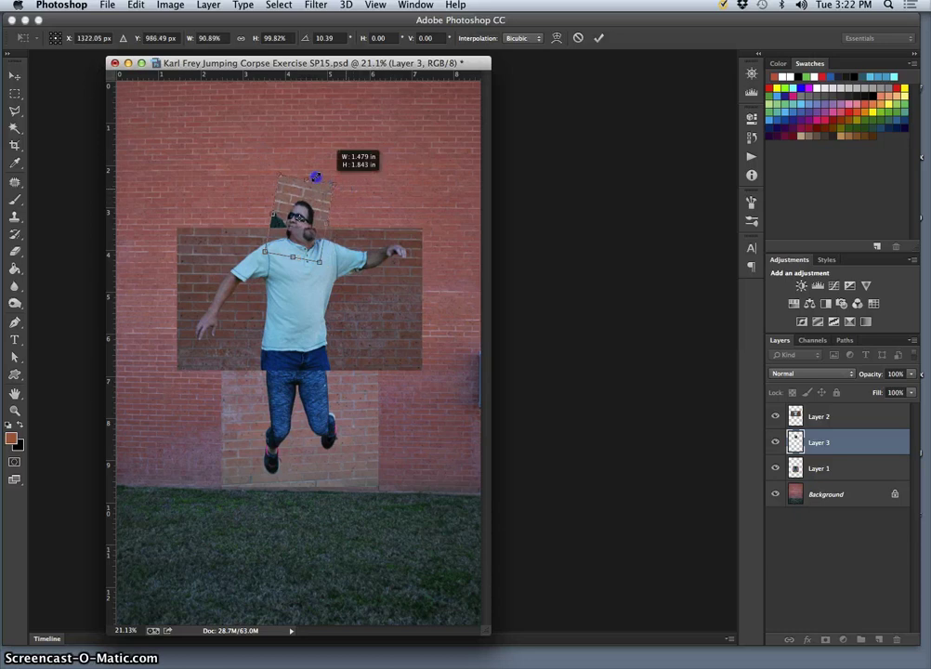
pyautogui.moveTo(316, 177); pyautogui.dragTo(348, 163)
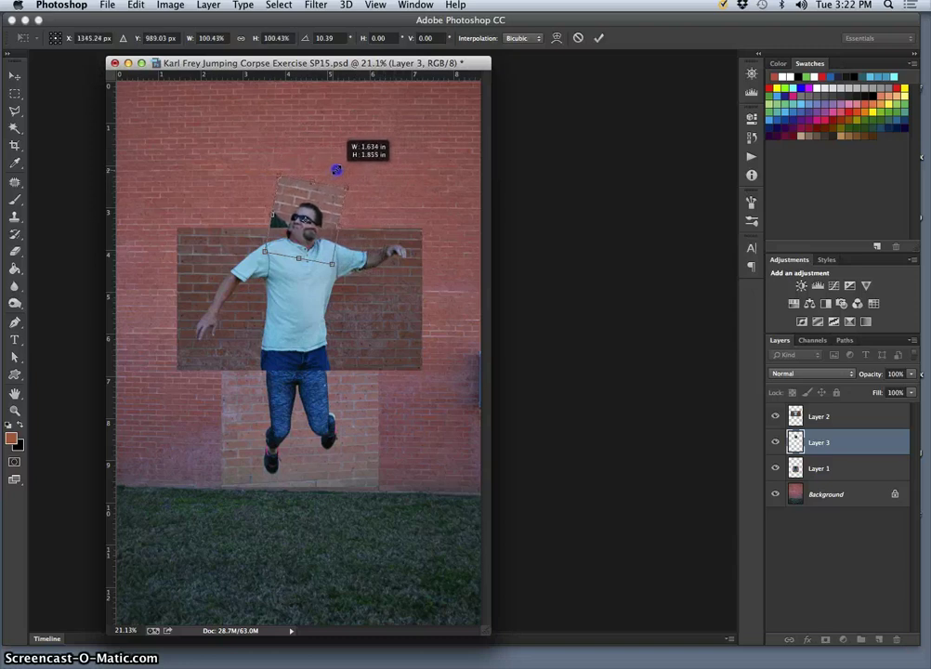
pyautogui.moveTo(337, 170); pyautogui.dragTo(336, 170)
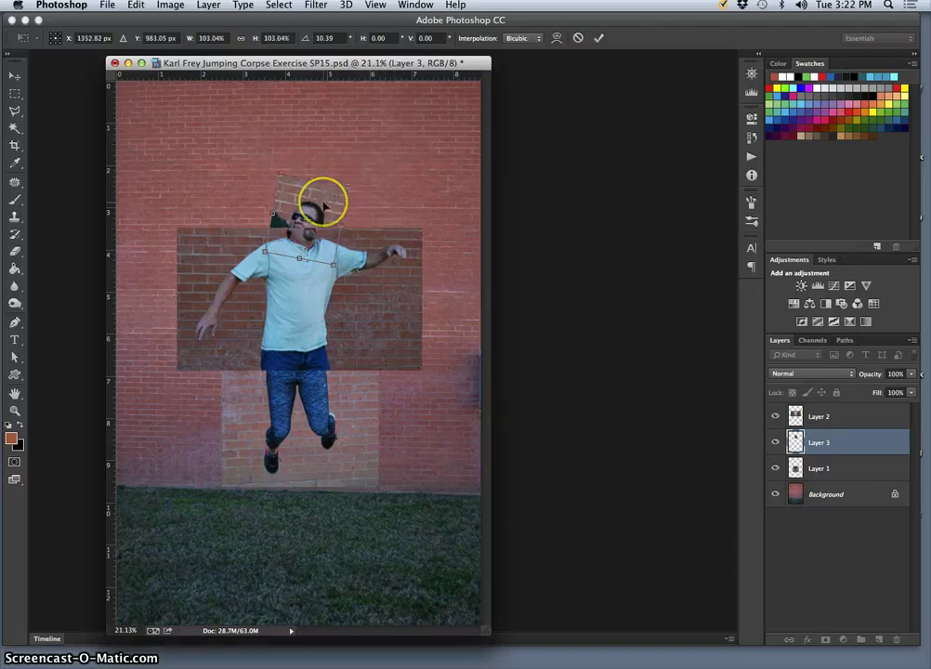
# Flip the head horizontally, adjust its rotation to about 12.2° and position it on the neck, applying the transform
pyautogui.rightClick(324, 206)
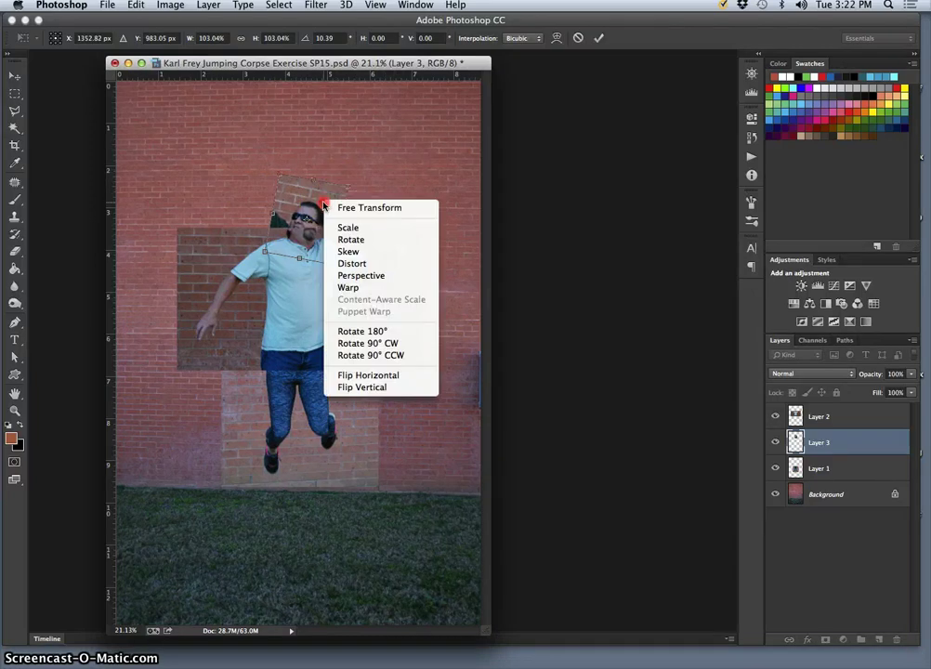
pyautogui.click(384, 374)
pyautogui.moveTo(363, 228); pyautogui.dragTo(344, 272)
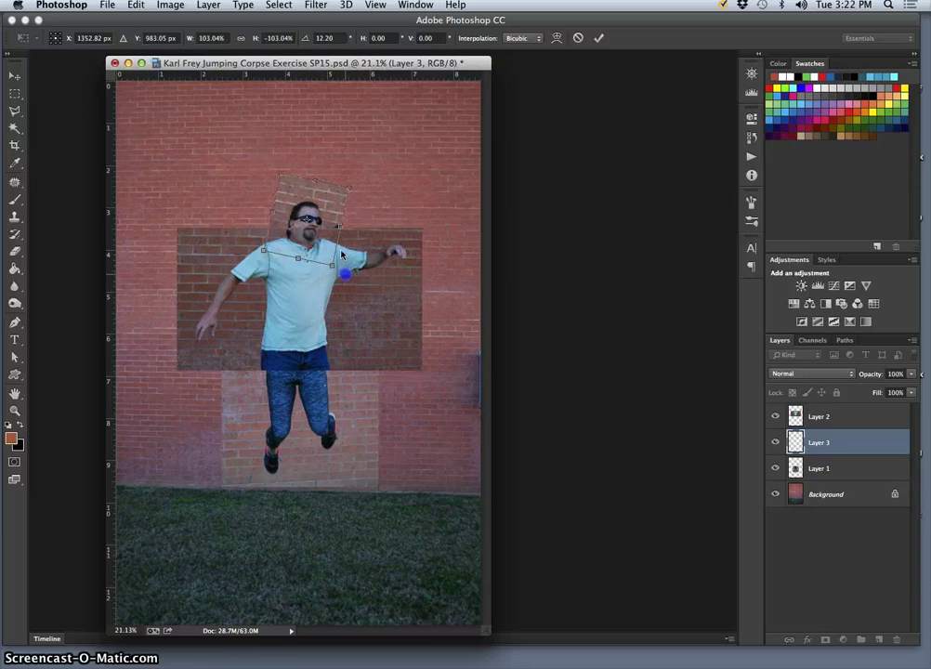
pyautogui.moveTo(316, 221); pyautogui.dragTo(317, 221)
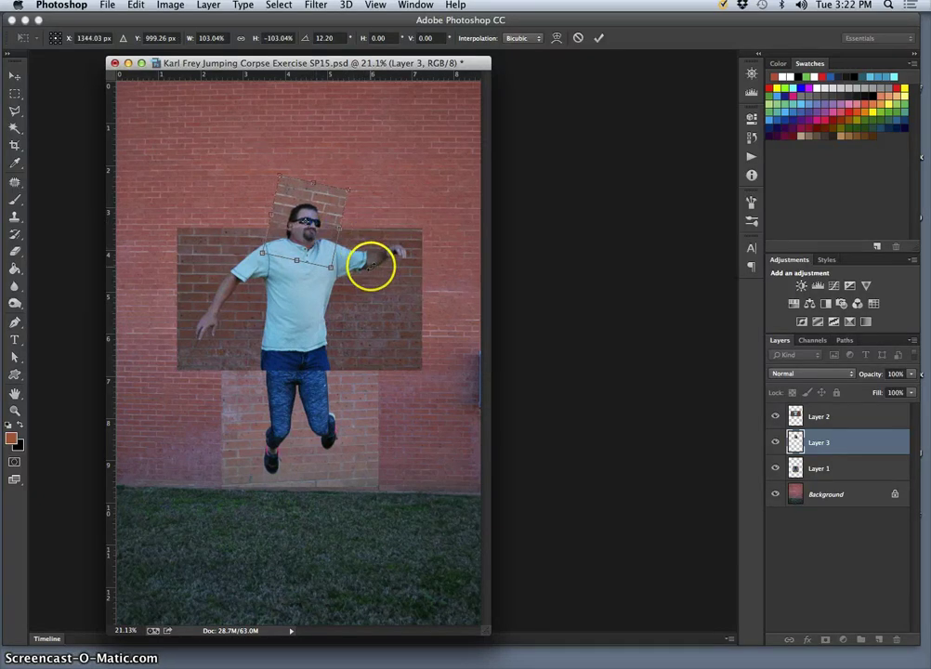
pyautogui.press('Return')
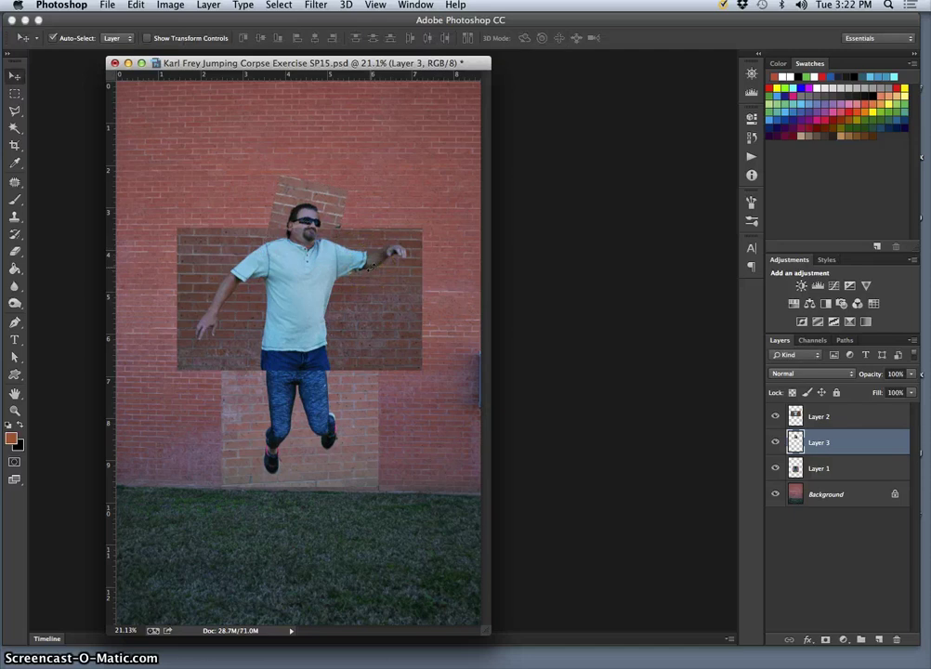
# Shift the head on Layer 3 slightly up and to the left to line it up with the torso's neck
pyautogui.press('super+equal')
pyautogui.press('super+equal')
pyautogui.press('super+equal')
pyautogui.scroll(5, 412, 266)
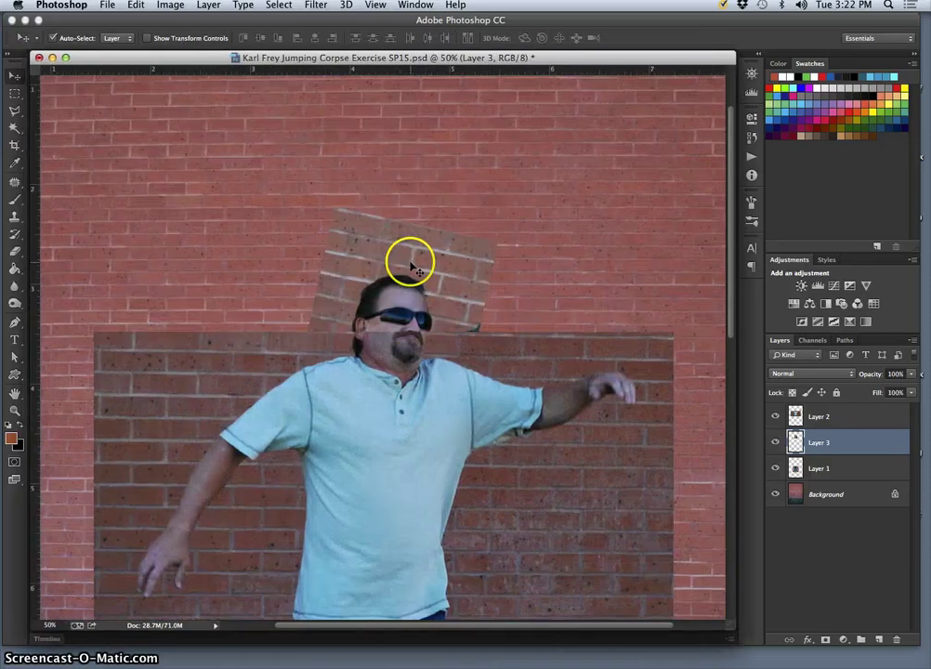
pyautogui.scroll(-1, 412, 266)
pyautogui.click(837, 444)
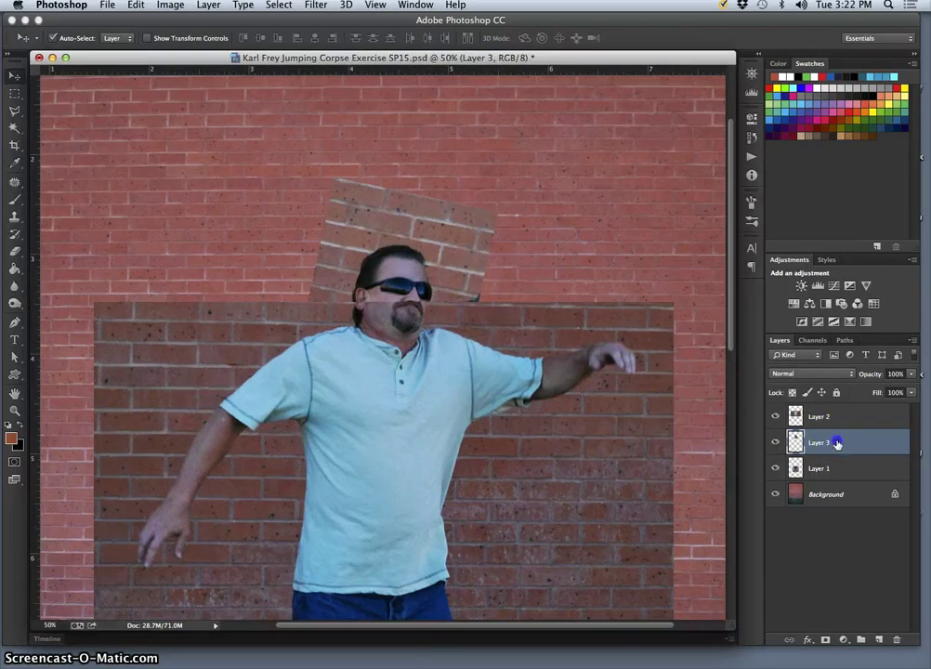
pyautogui.moveTo(396, 226)
pyautogui.mouseDown()
pyautogui.moveTo(390, 214)
pyautogui.moveTo(390, 227)
pyautogui.mouseUp()
pyautogui.press('Up')
pyautogui.press('Up')
pyautogui.press('Up')
pyautogui.press('Up')
pyautogui.press('Up')
pyautogui.press('Up')
pyautogui.press('Up')
pyautogui.press('Up')
pyautogui.press('Up')
pyautogui.press('Up')
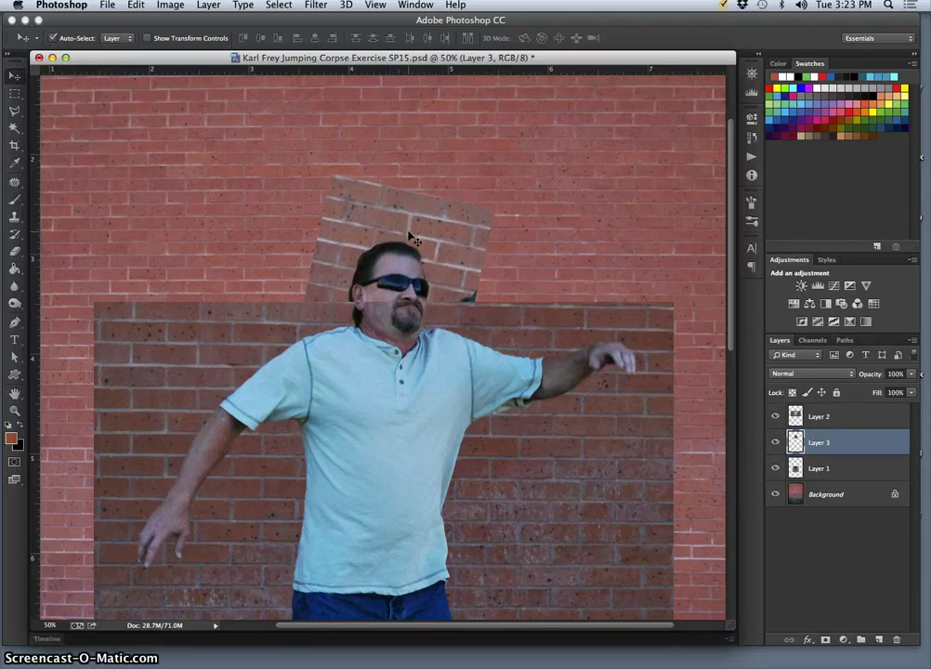
pyautogui.press('Up')
pyautogui.press('Up')
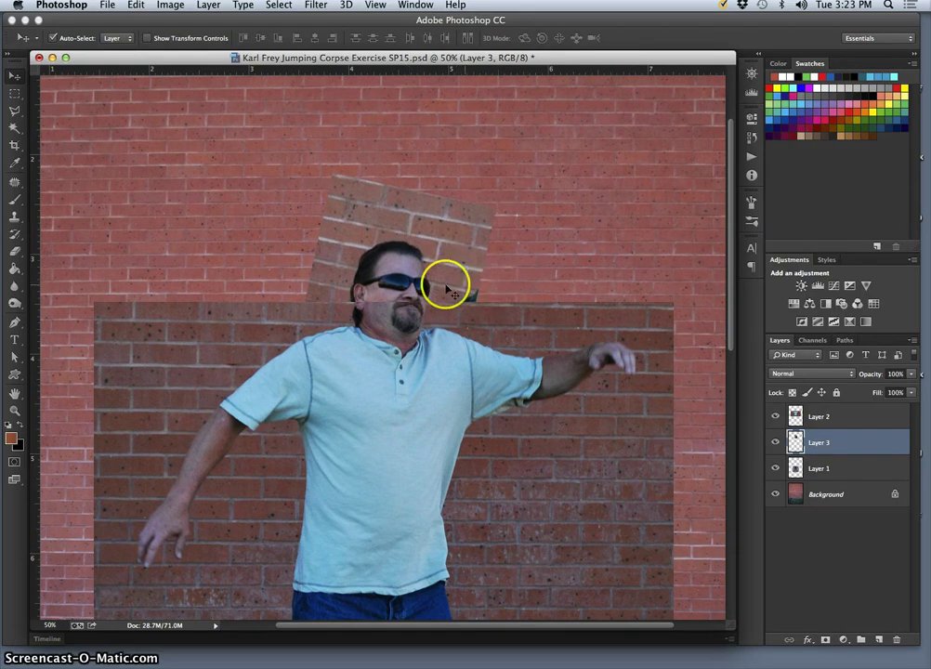
# Examine where torso and legs meet, toggling the visibility of Layer 2 and Layer 1 to identify their contents
pyautogui.scroll(-5, 594, 343)
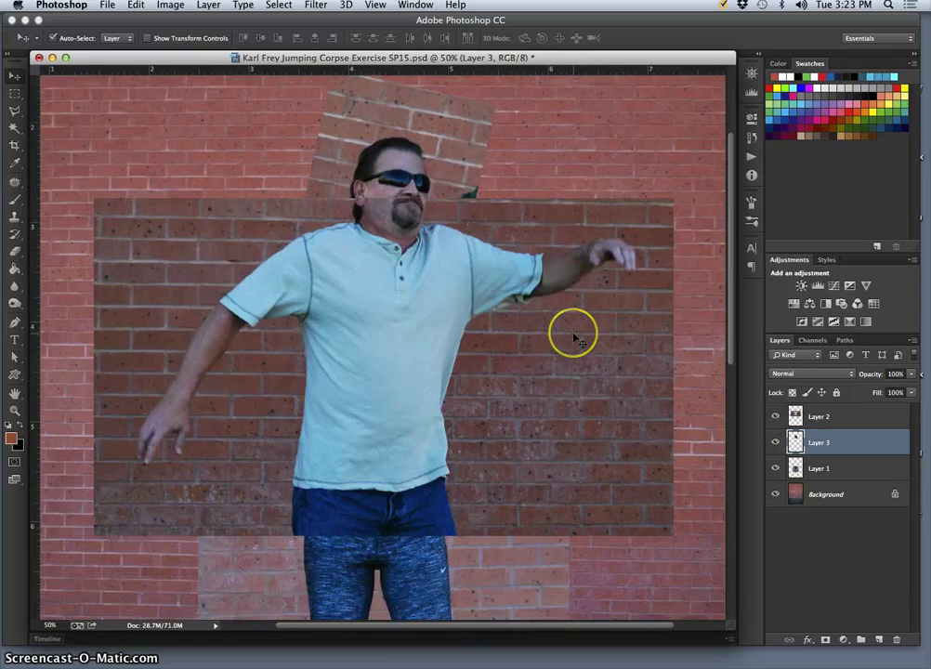
pyautogui.scroll(-7, 548, 335)
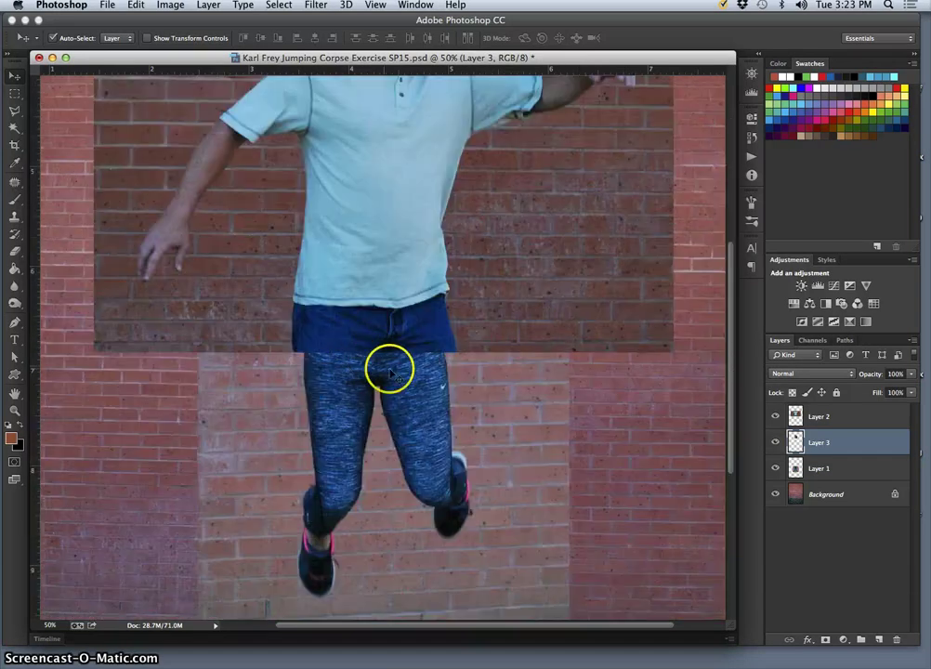
pyautogui.click(775, 416)
pyautogui.click(775, 417)
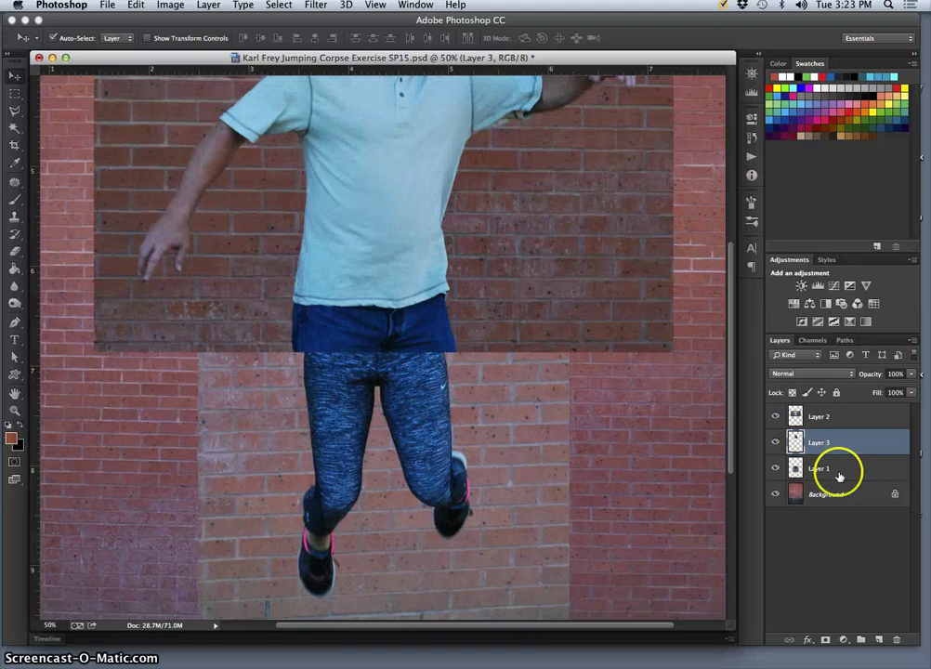
pyautogui.click(806, 469)
pyautogui.click(775, 470)
pyautogui.click(775, 470)
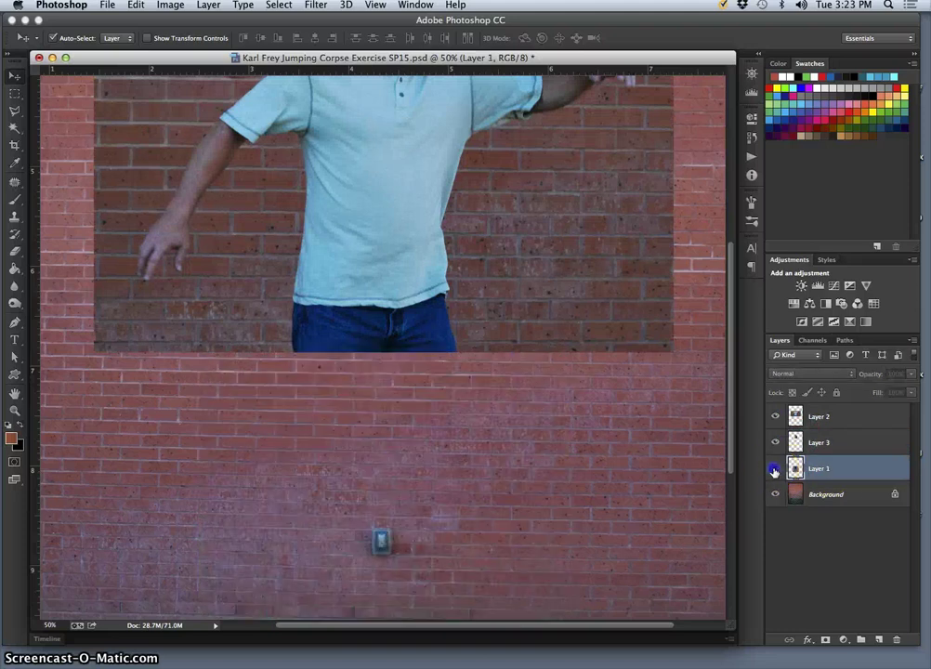
pyautogui.click(775, 470)
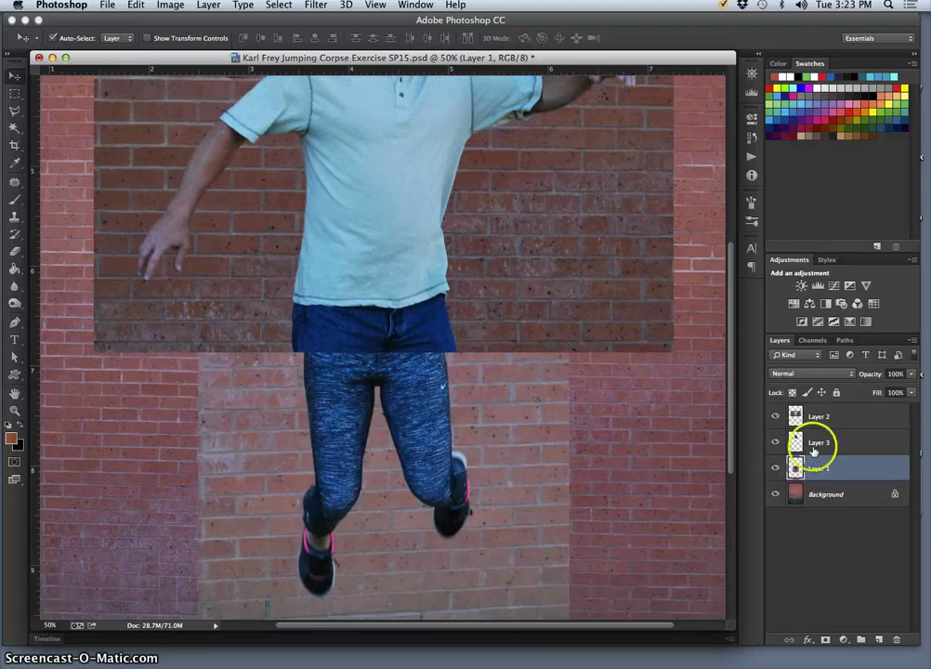
# Rename Layer 1 as Legs, Layer 3 as Head and Layer 2 as Torso
pyautogui.doubleClick(817, 471)
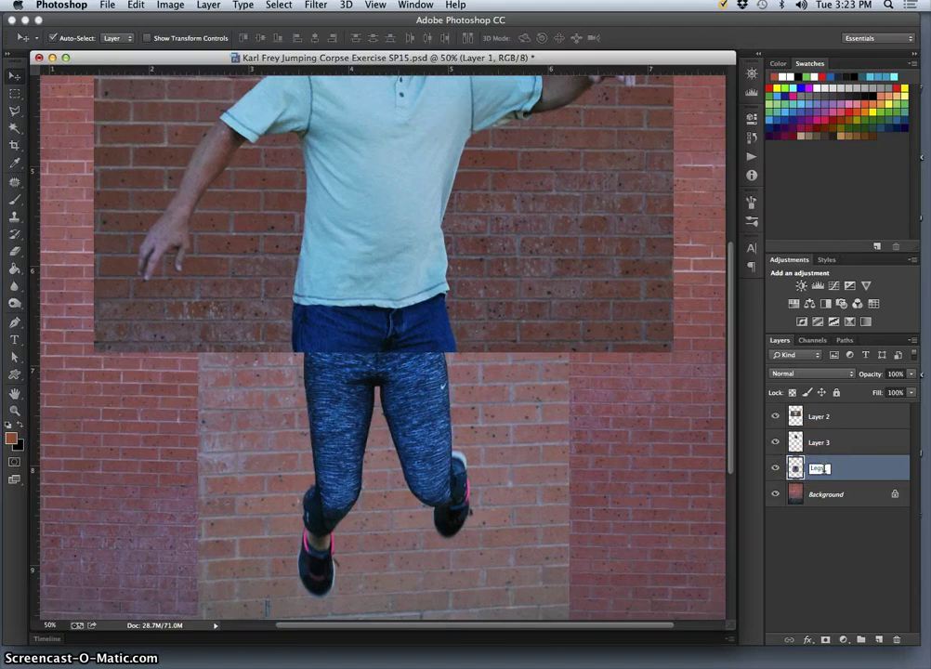
pyautogui.click(822, 445)
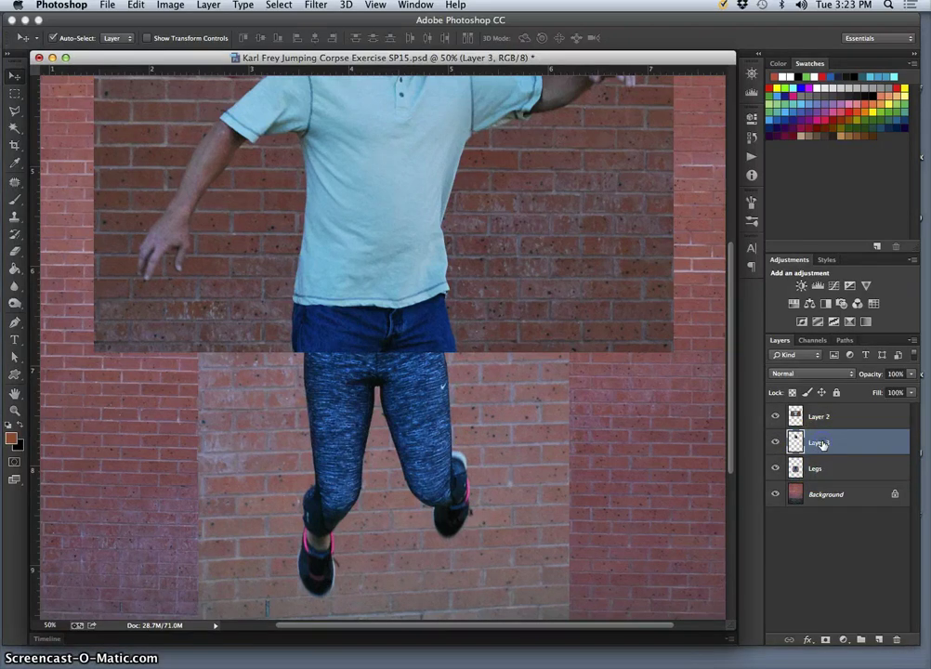
pyautogui.doubleClick(822, 444)
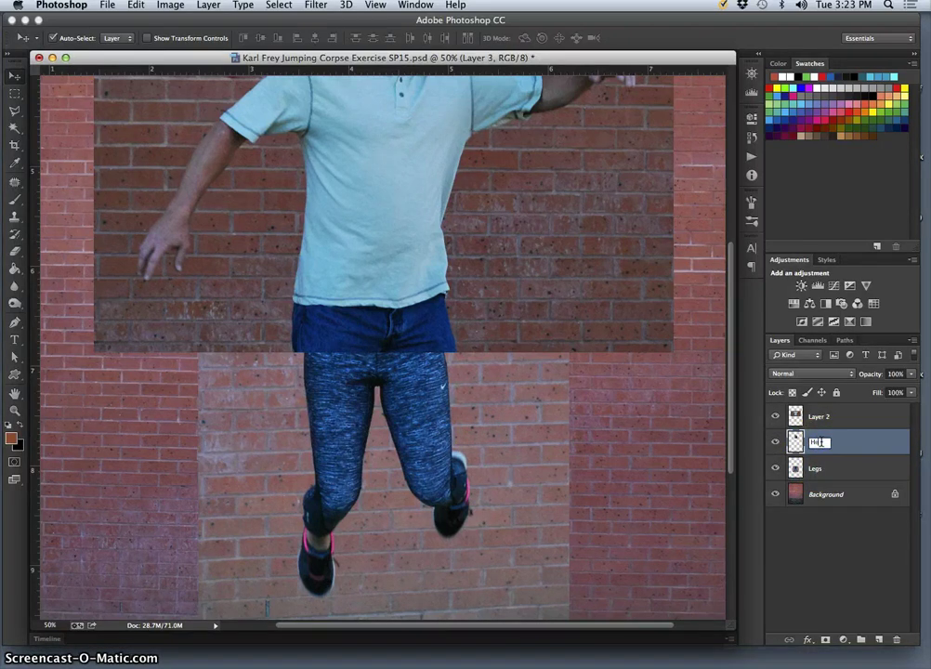
pyautogui.write('Head')
pyautogui.doubleClick(818, 418)
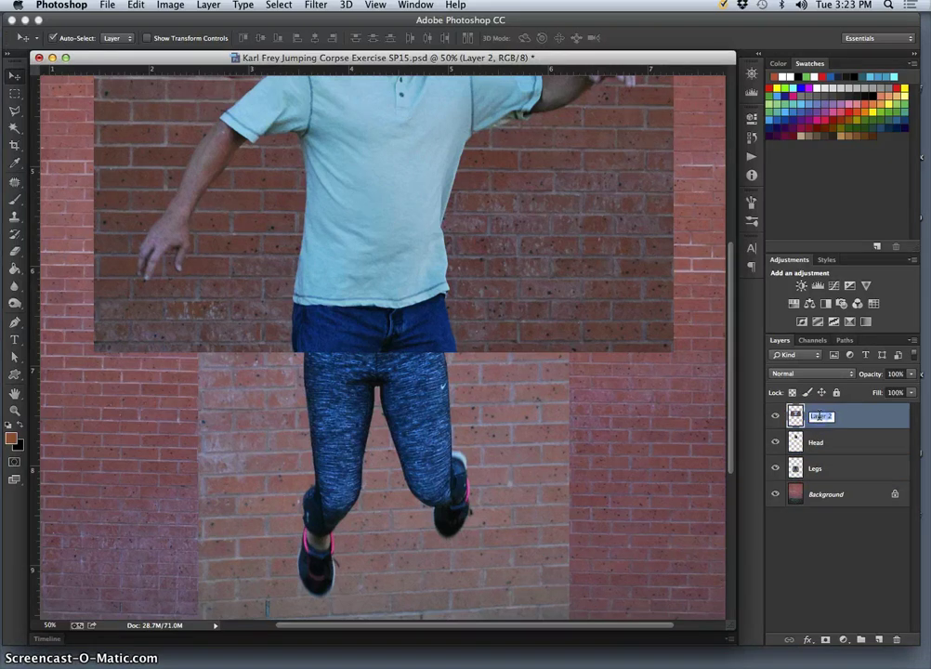
pyautogui.write('Torso')
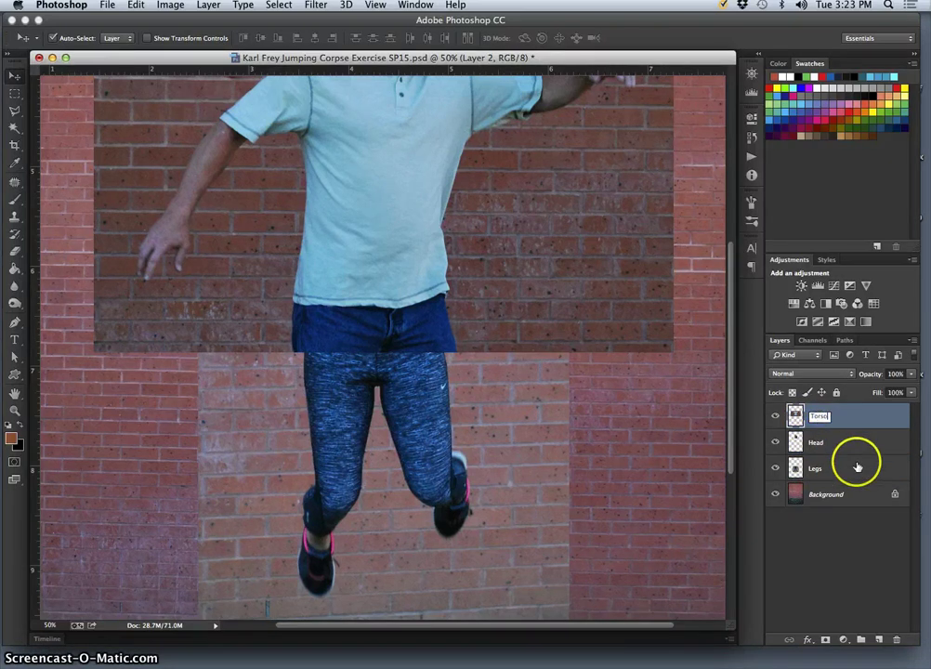
# Scale the Legs layer from its center to about 114% so its width matches the torso's hips
pyautogui.click(852, 470)
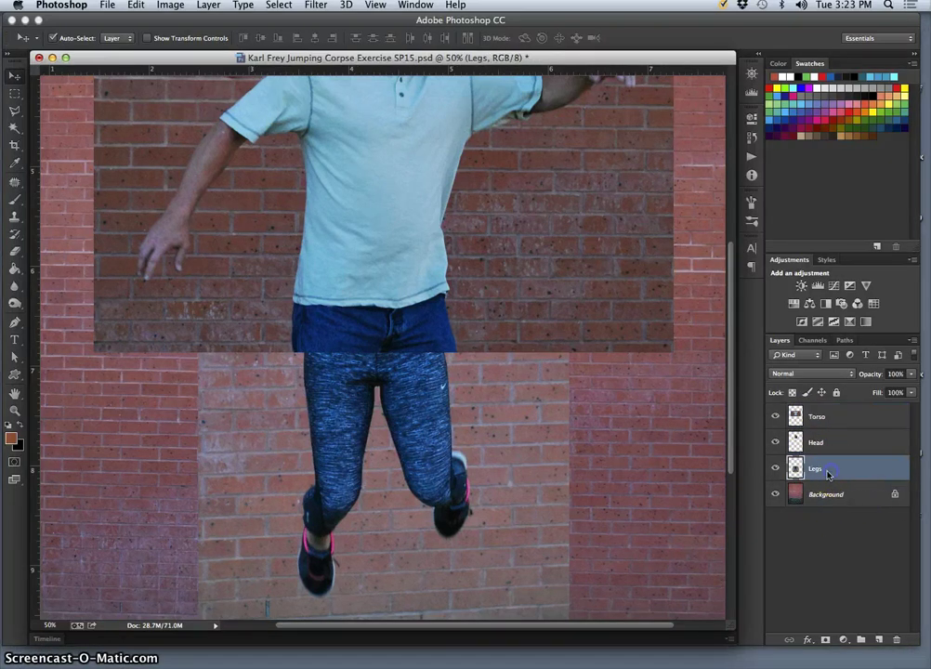
pyautogui.click(454, 426)
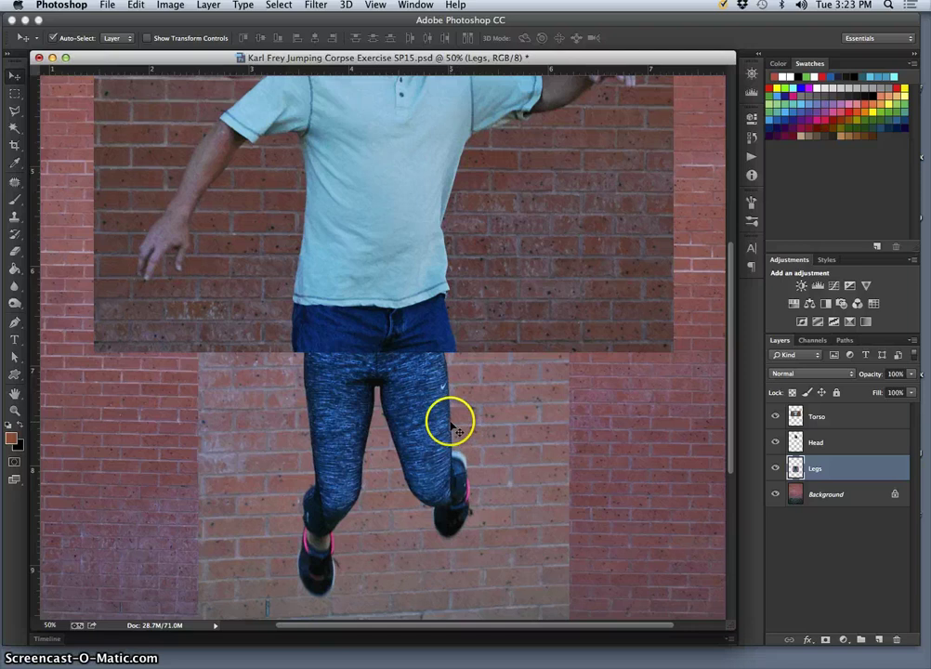
pyautogui.press('super+t')
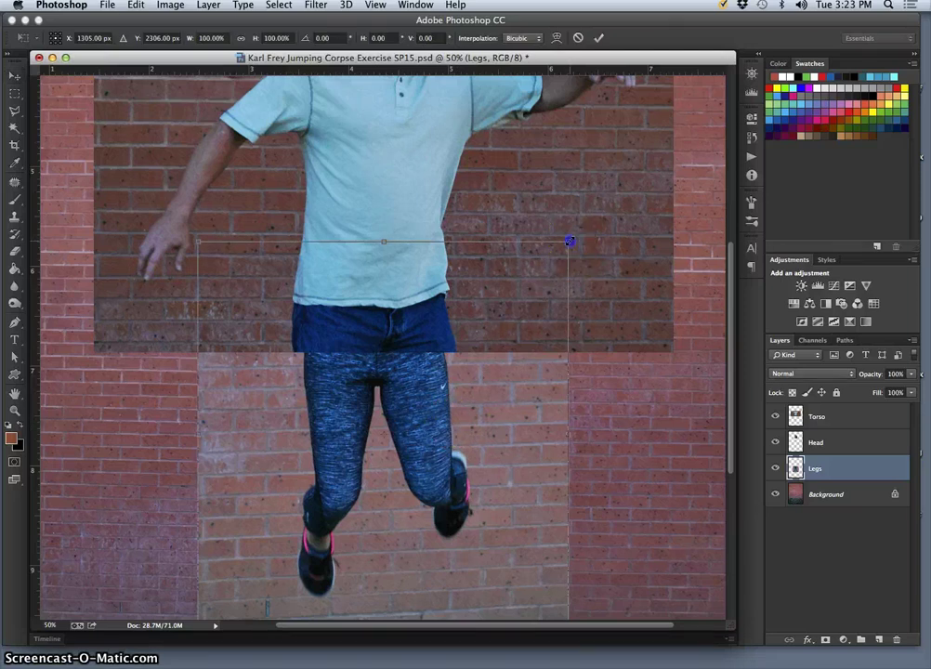
pyautogui.moveTo(570, 242); pyautogui.dragTo(594, 212)
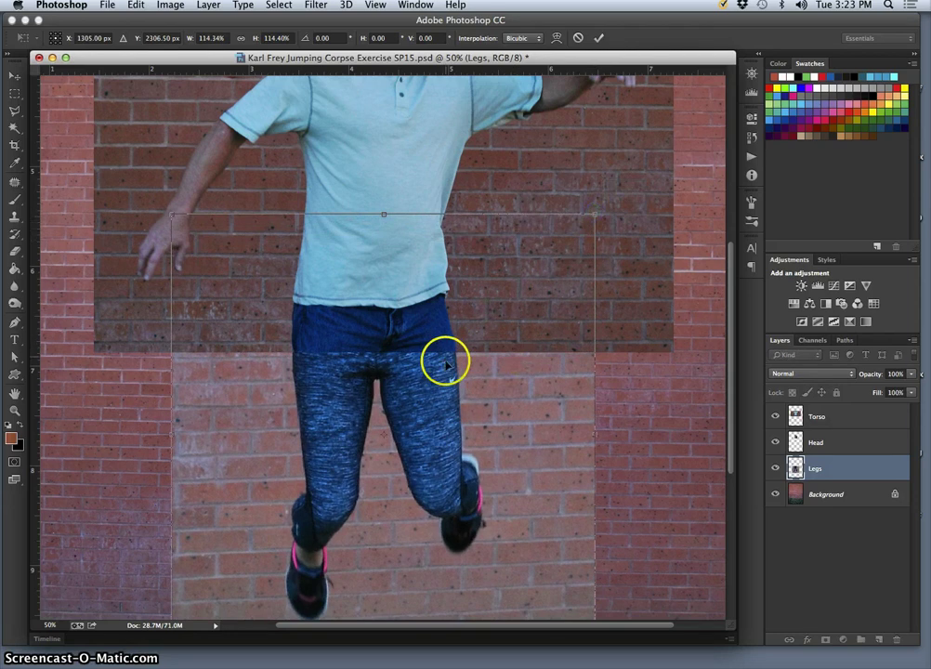
pyautogui.press('Return')
# Examine the assembled figure at 25% and 50% magnification, checking the fit of legs, torso and head
pyautogui.scroll(-5, 506, 377)
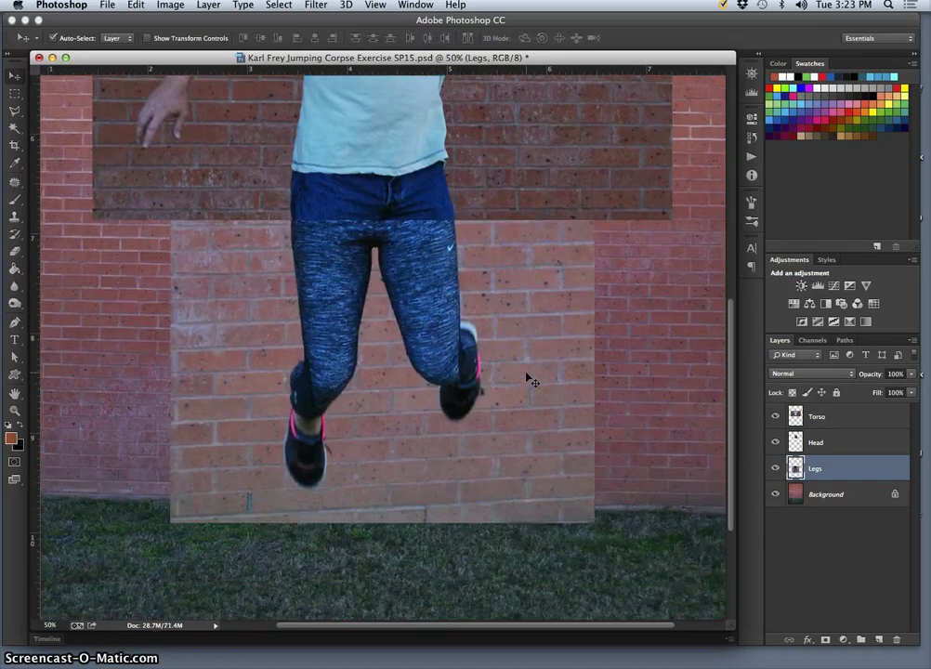
pyautogui.press('super+minus')
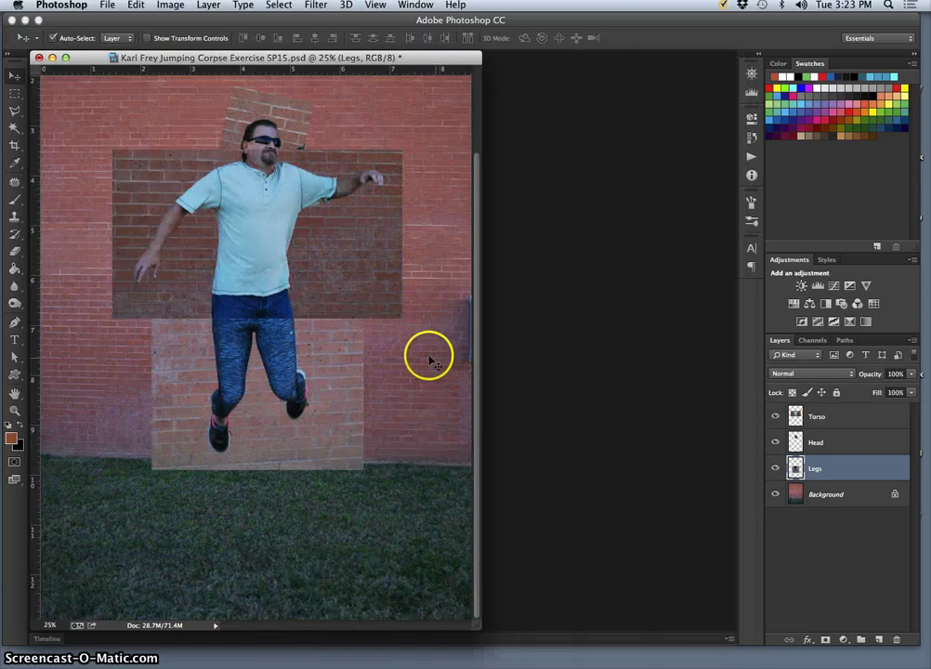
pyautogui.scroll(1, 371, 316)
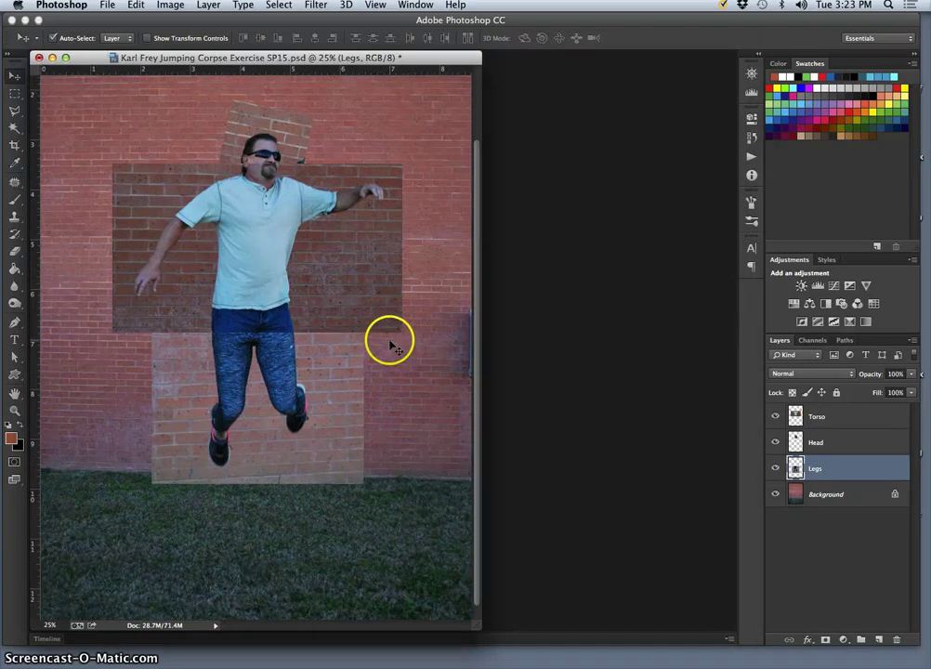
pyautogui.scroll(3, 260, 315)
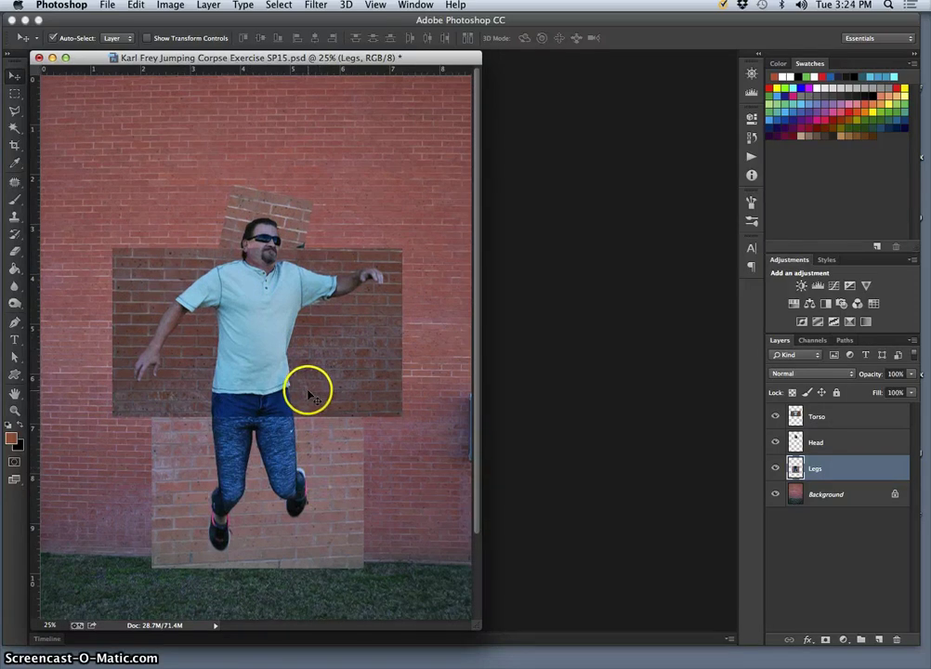
pyautogui.press('super+equal')
pyautogui.press('super+equal')
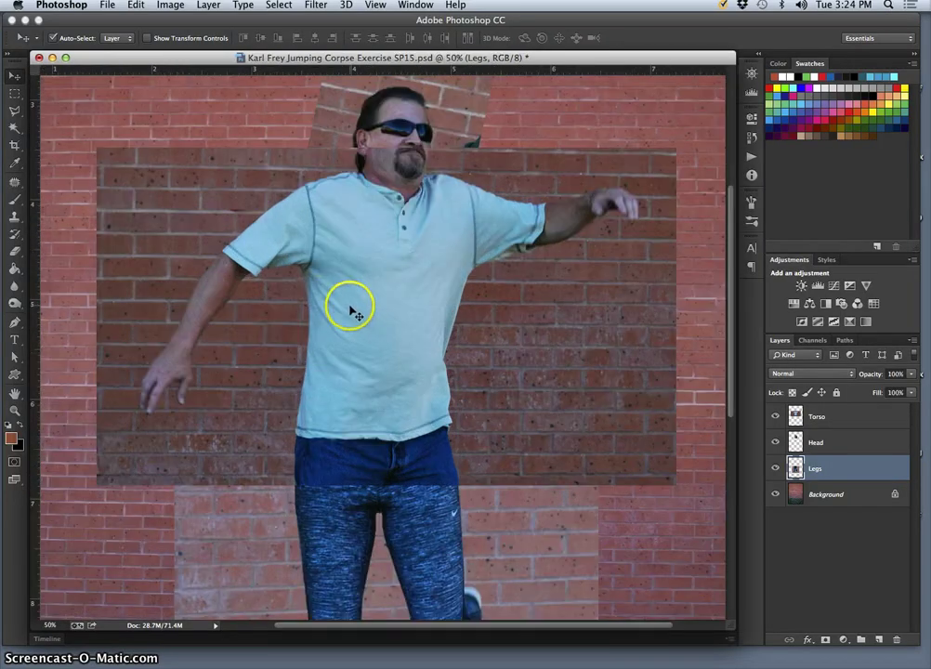
pyautogui.scroll(5, 369, 314)
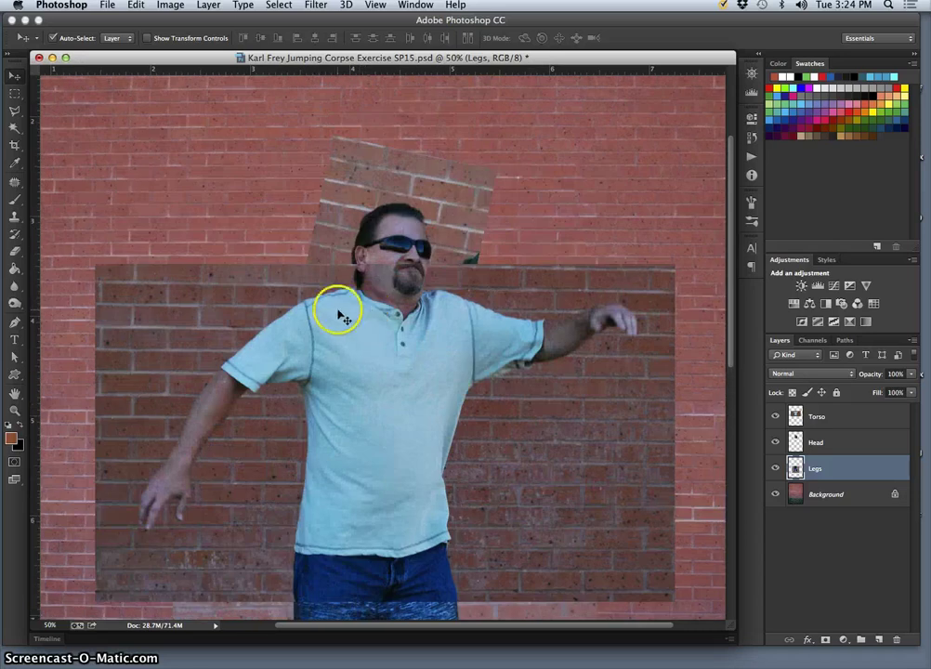